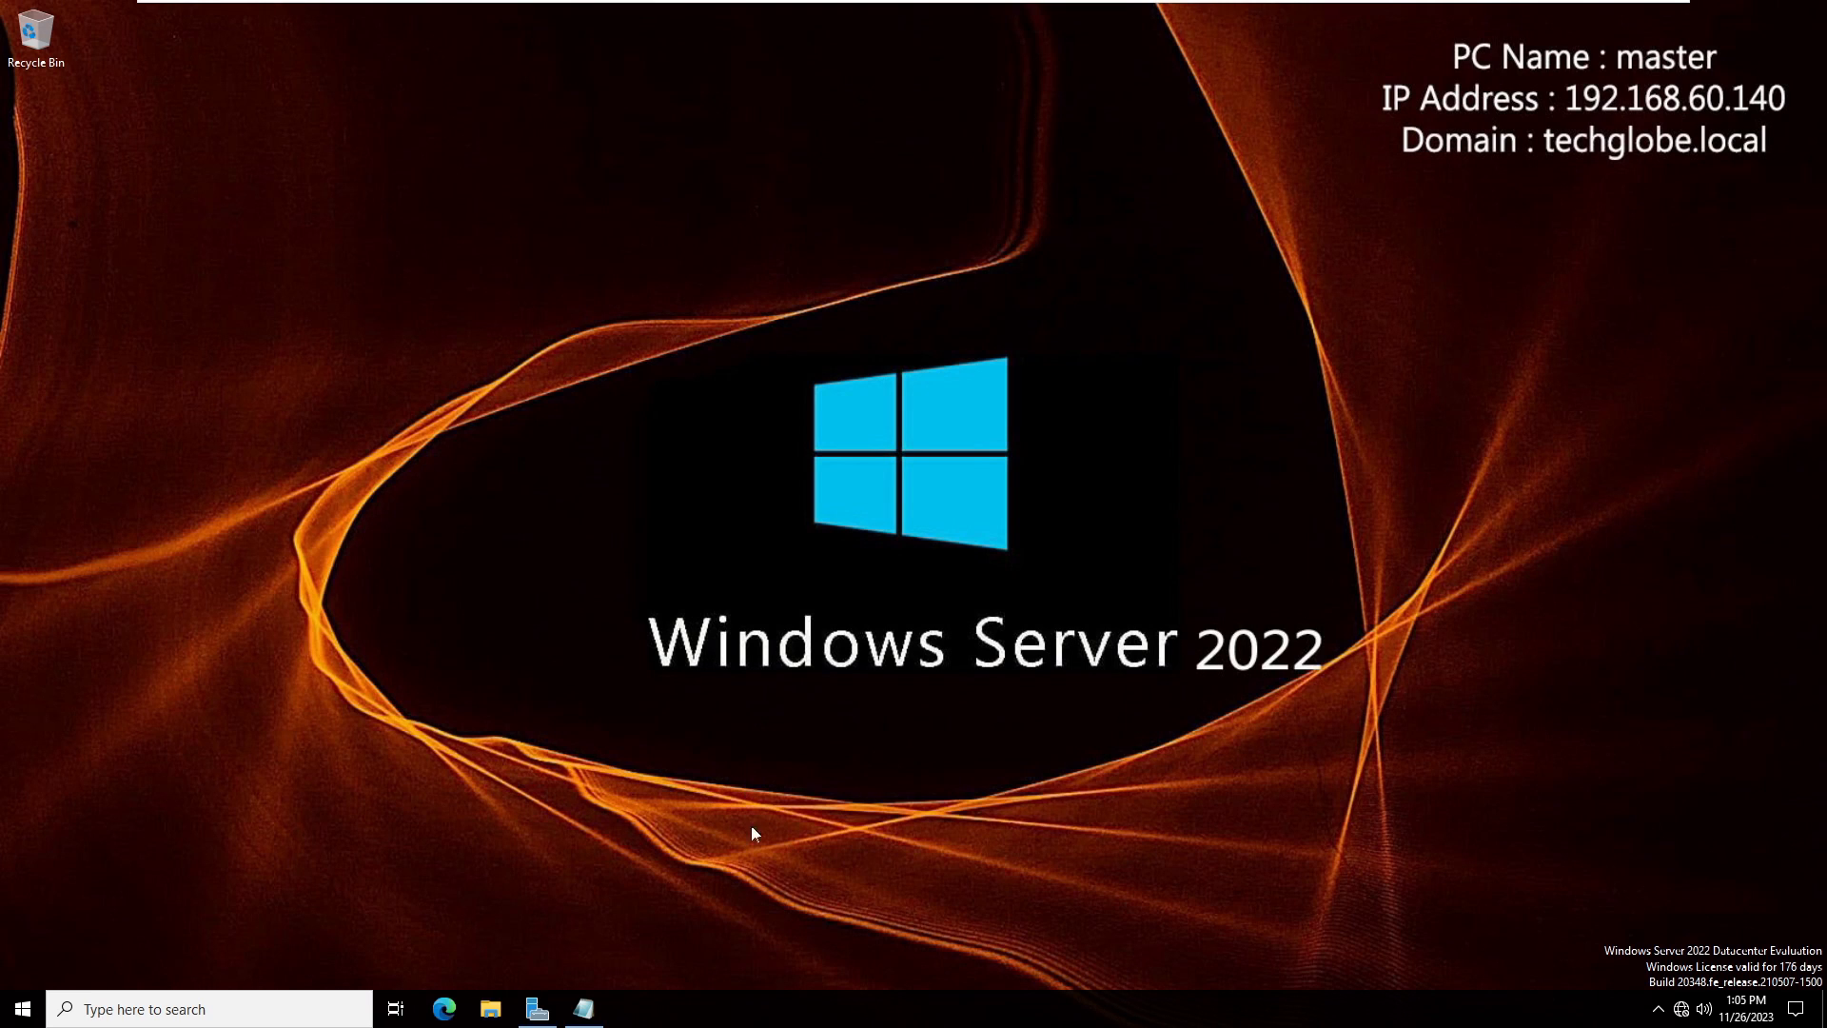
- Open Server Manager and start the Add Roles and Features wizard with a role-based installation on the local server
{"action": "left_click", "coordinate": [583, 1009]}
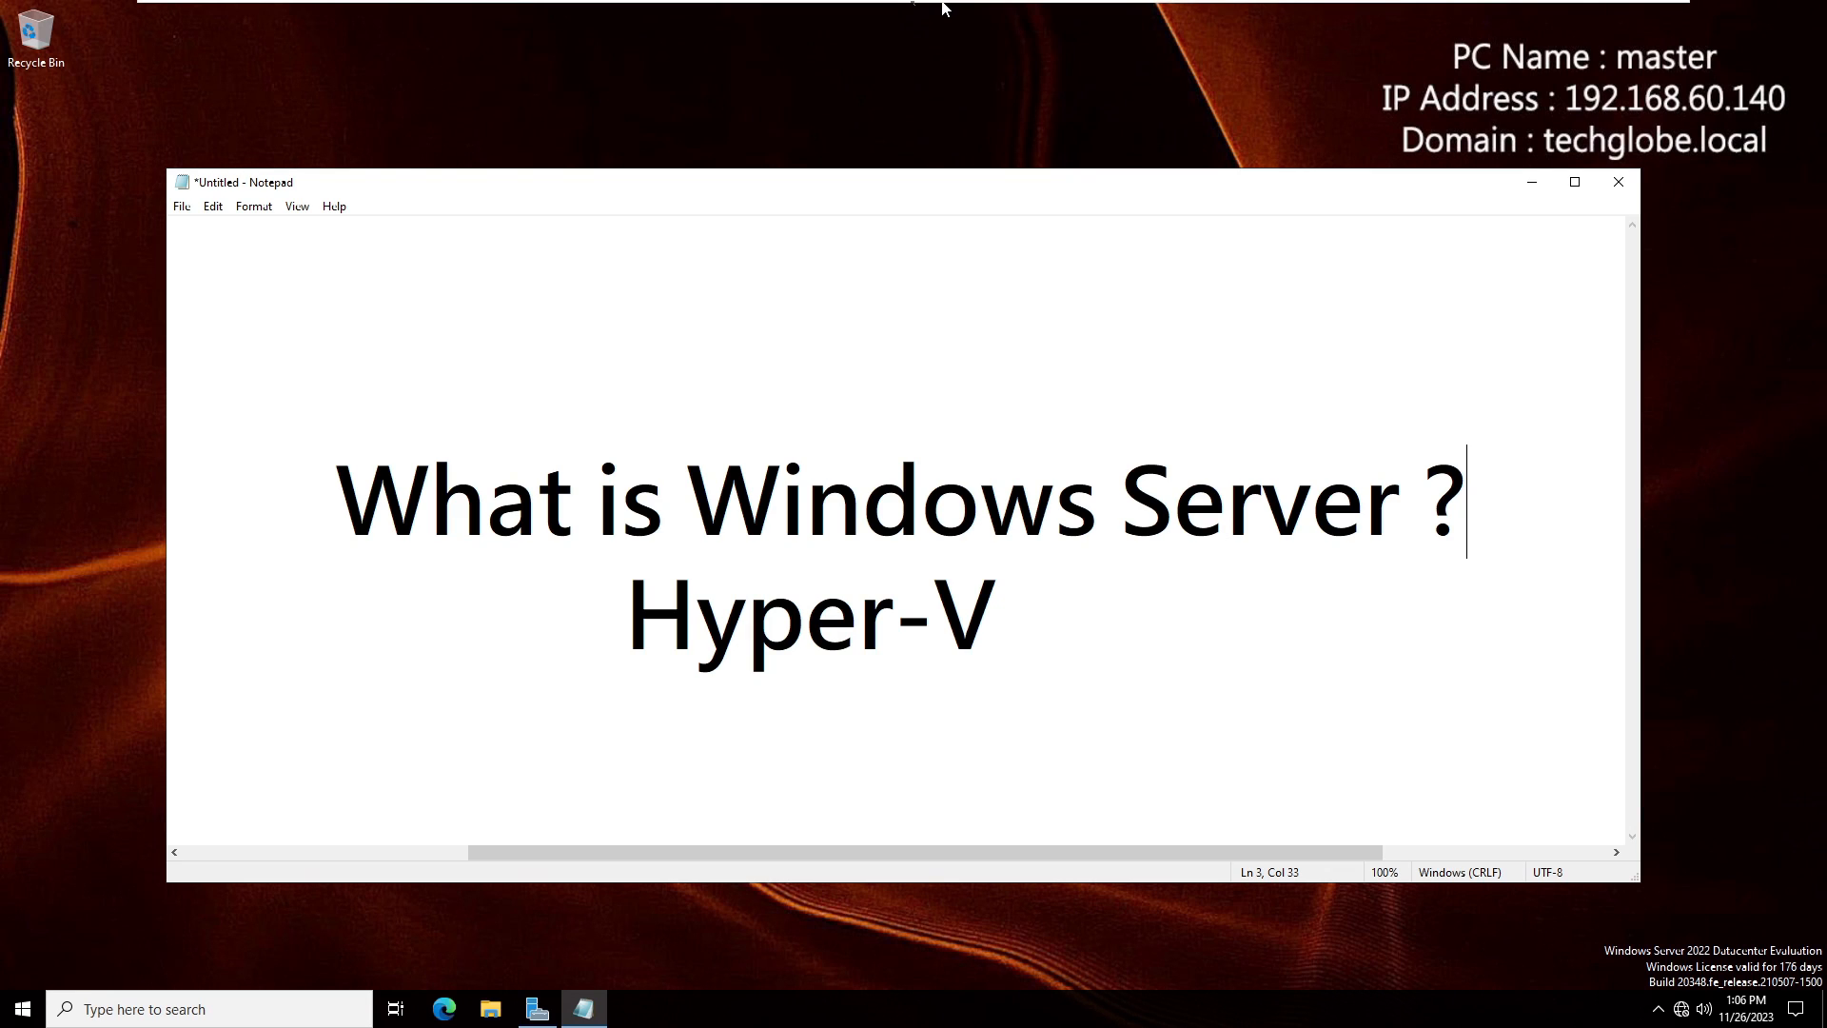
{"action": "left_click", "coordinate": [544, 1016]}
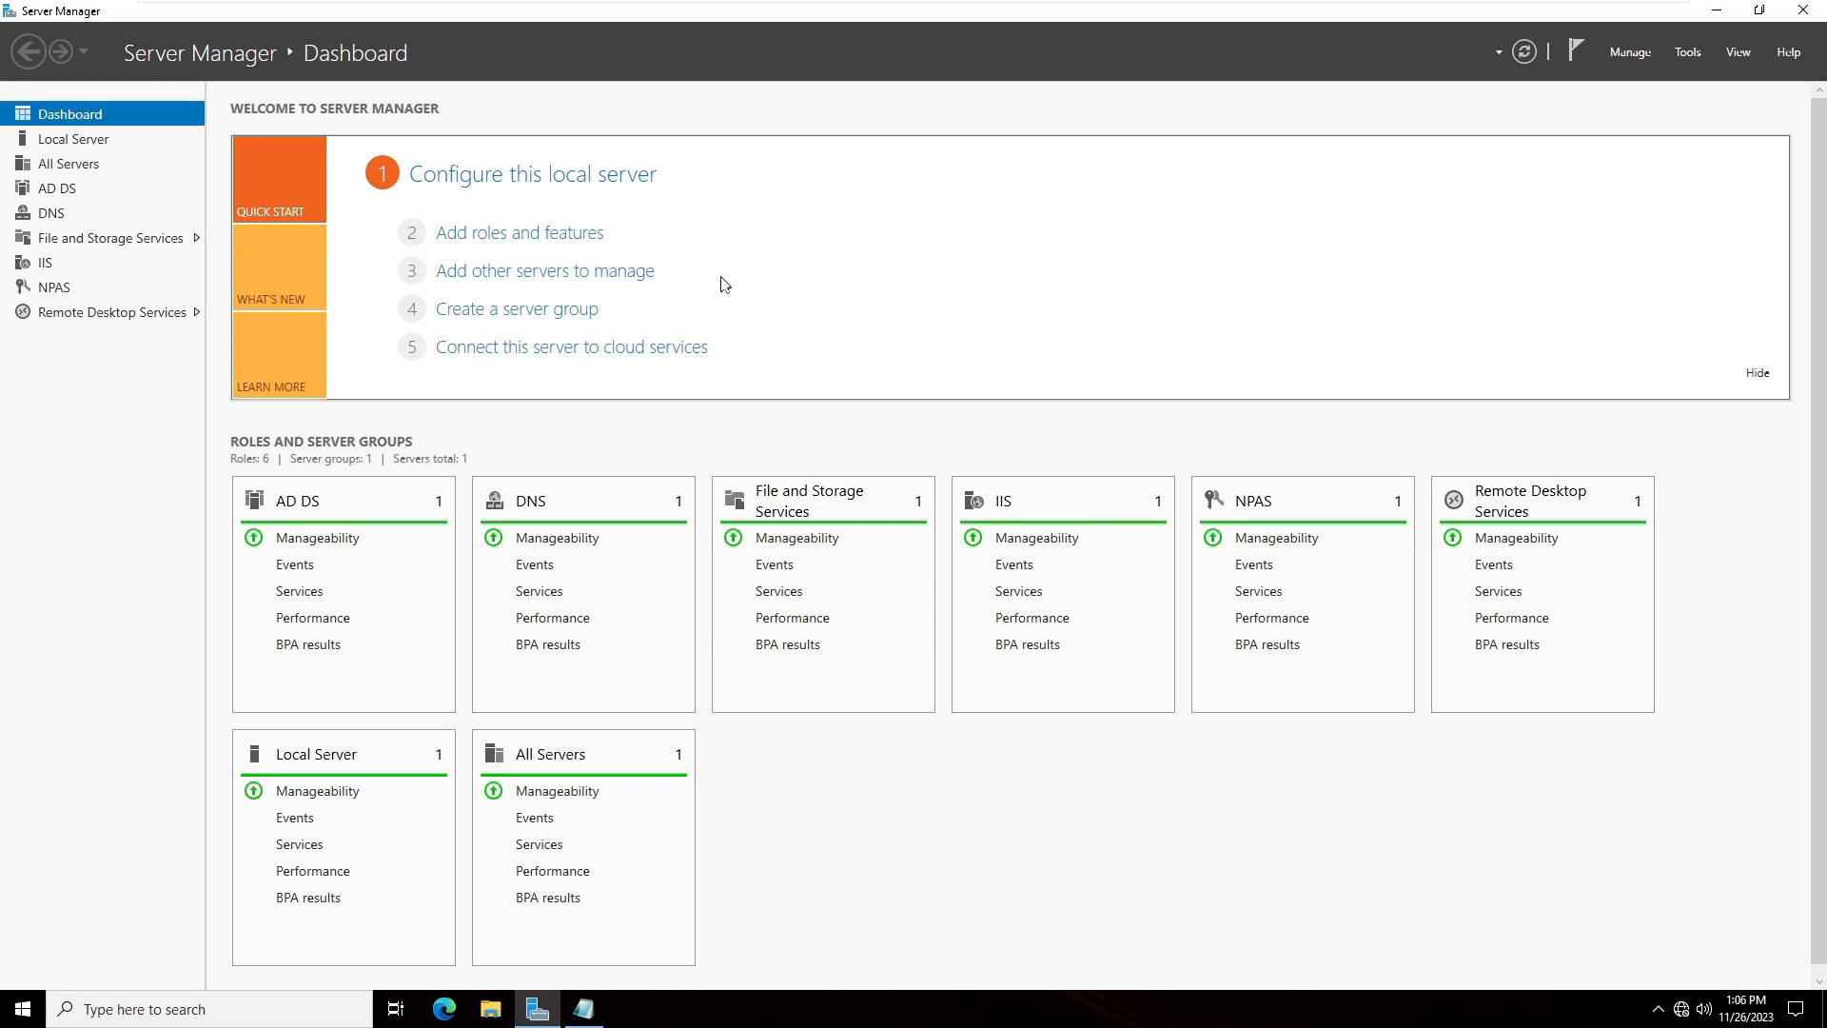
{"action": "left_click", "coordinate": [505, 241]}
{"action": "left_click", "coordinate": [937, 662]}
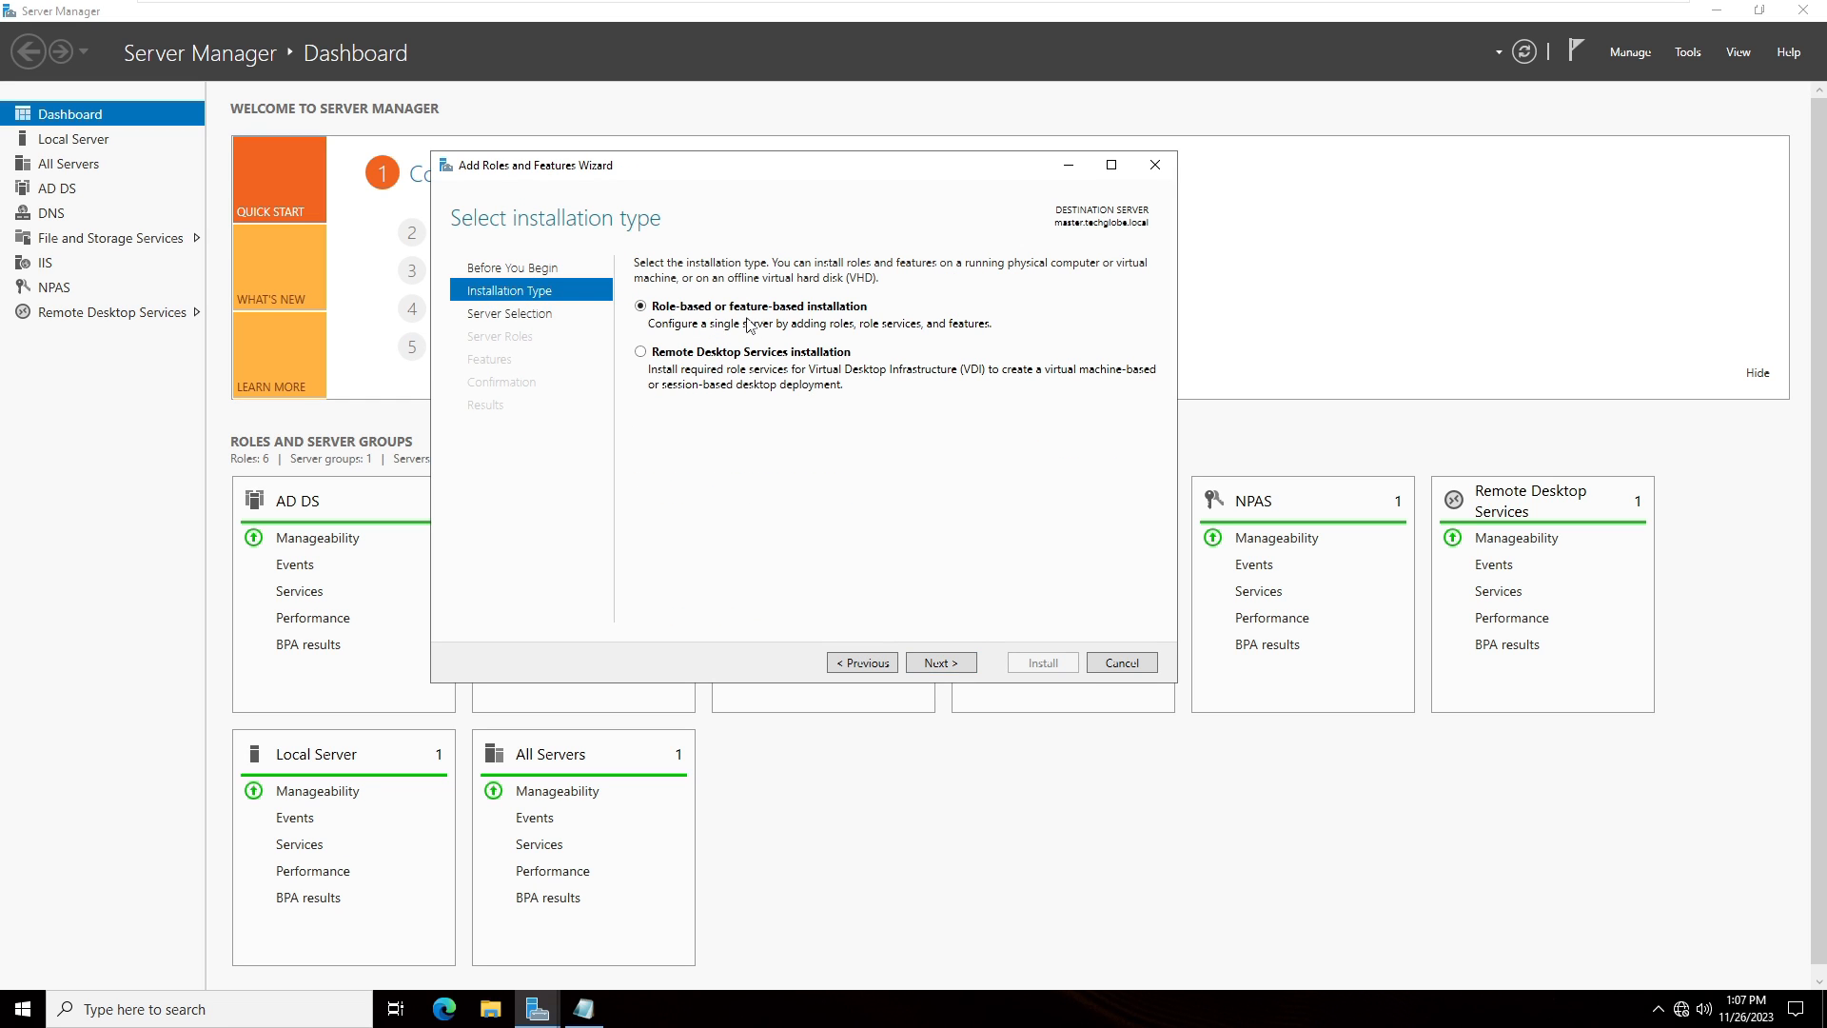
{"action": "left_click", "coordinate": [945, 664]}
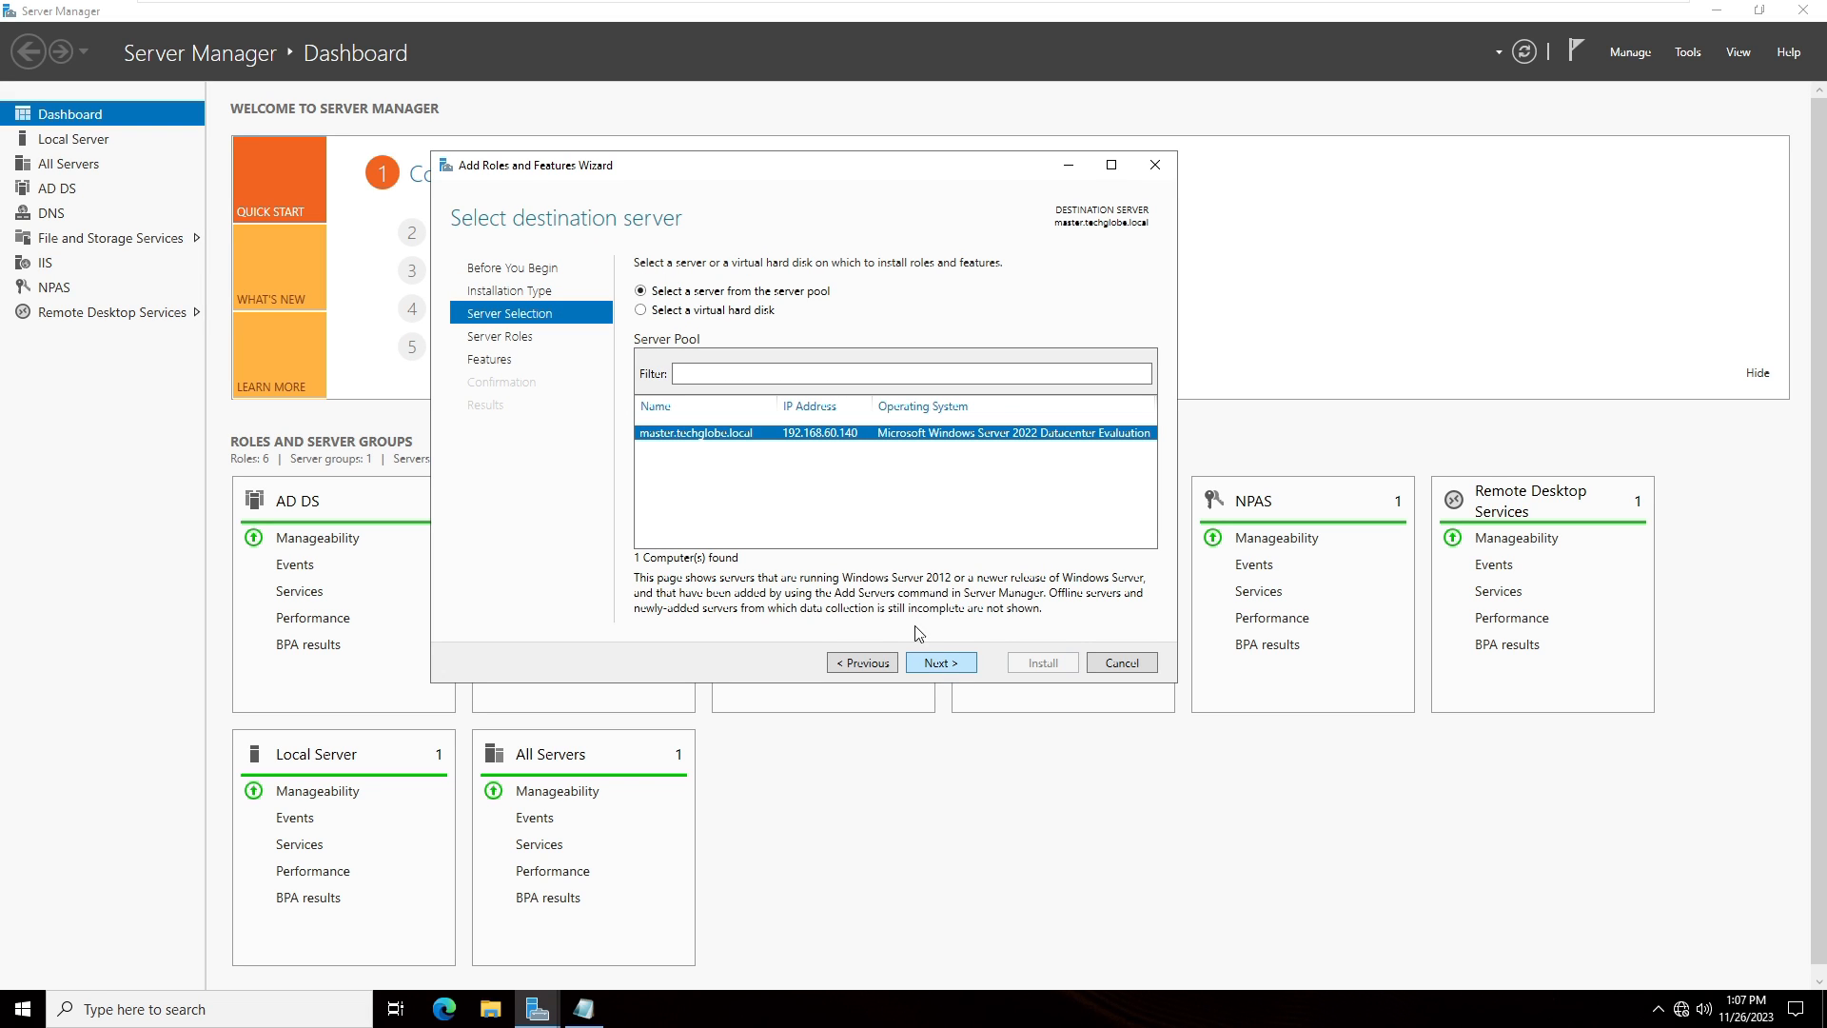
{"action": "left_click", "coordinate": [943, 666]}
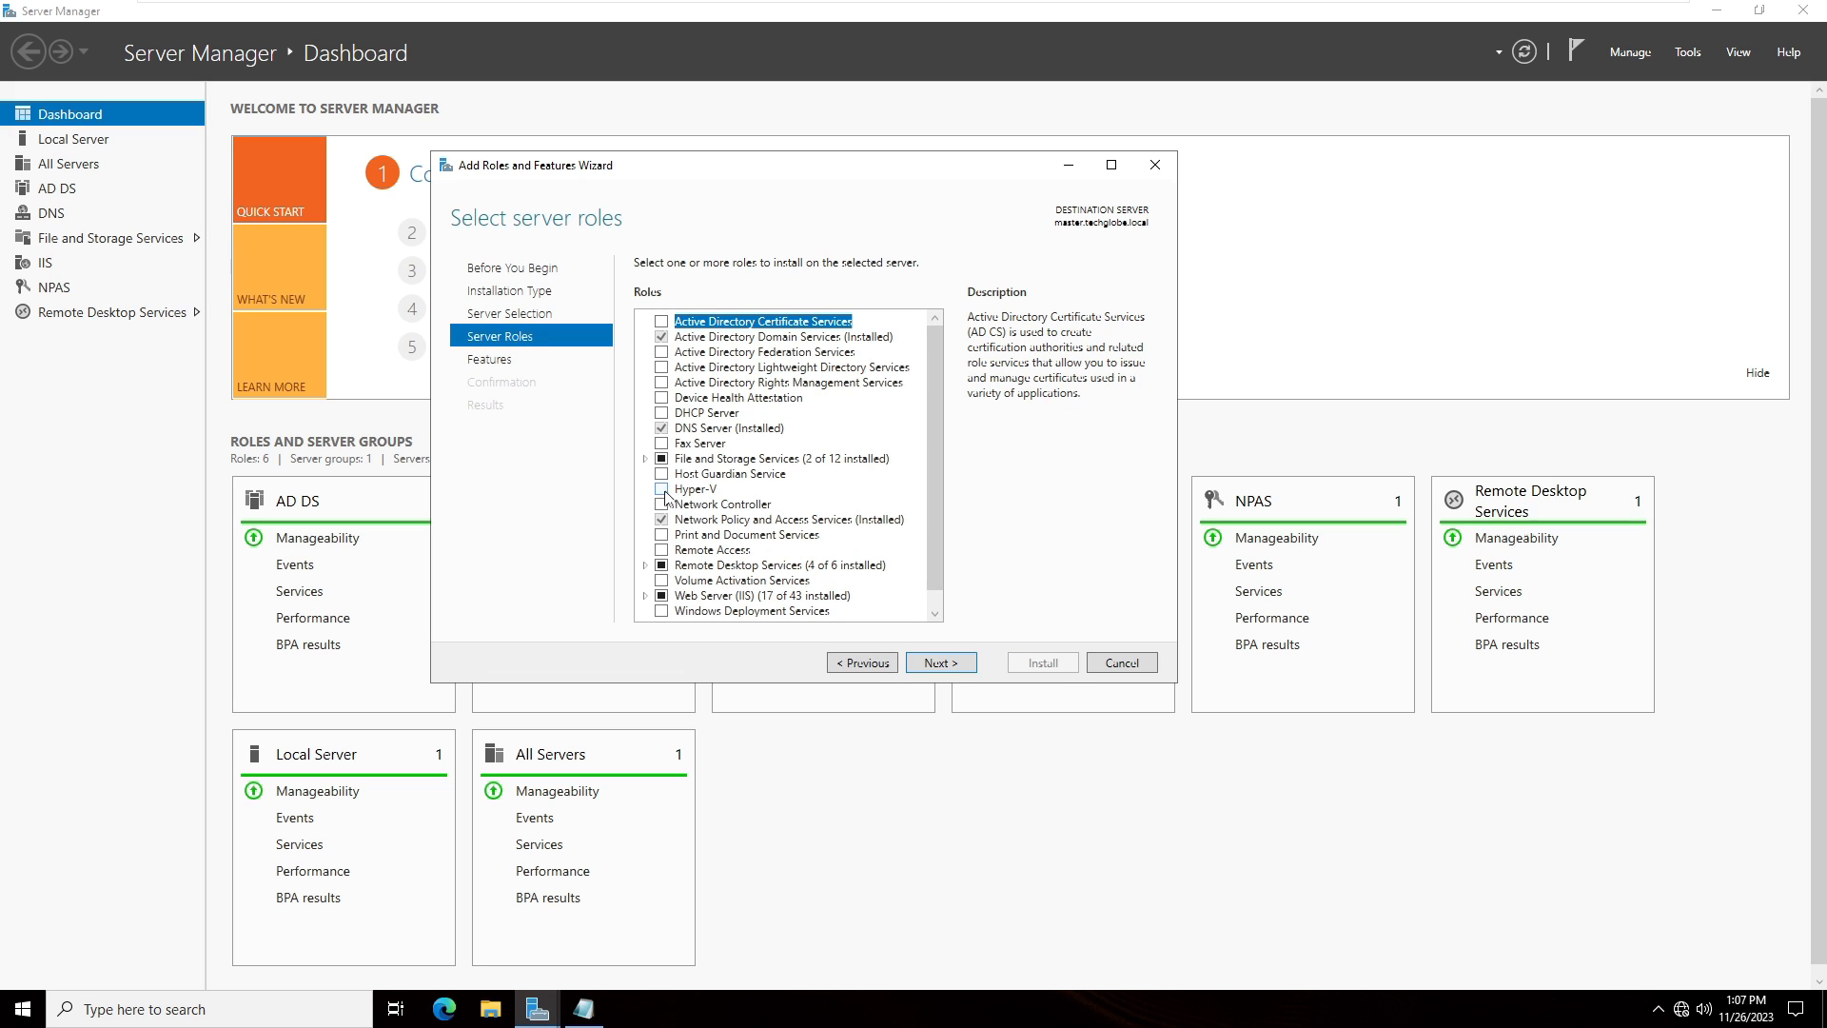
- Select the Hyper-V role, add its required management tools, and continue to the Virtual Switches page
{"action": "left_click", "coordinate": [663, 490]}
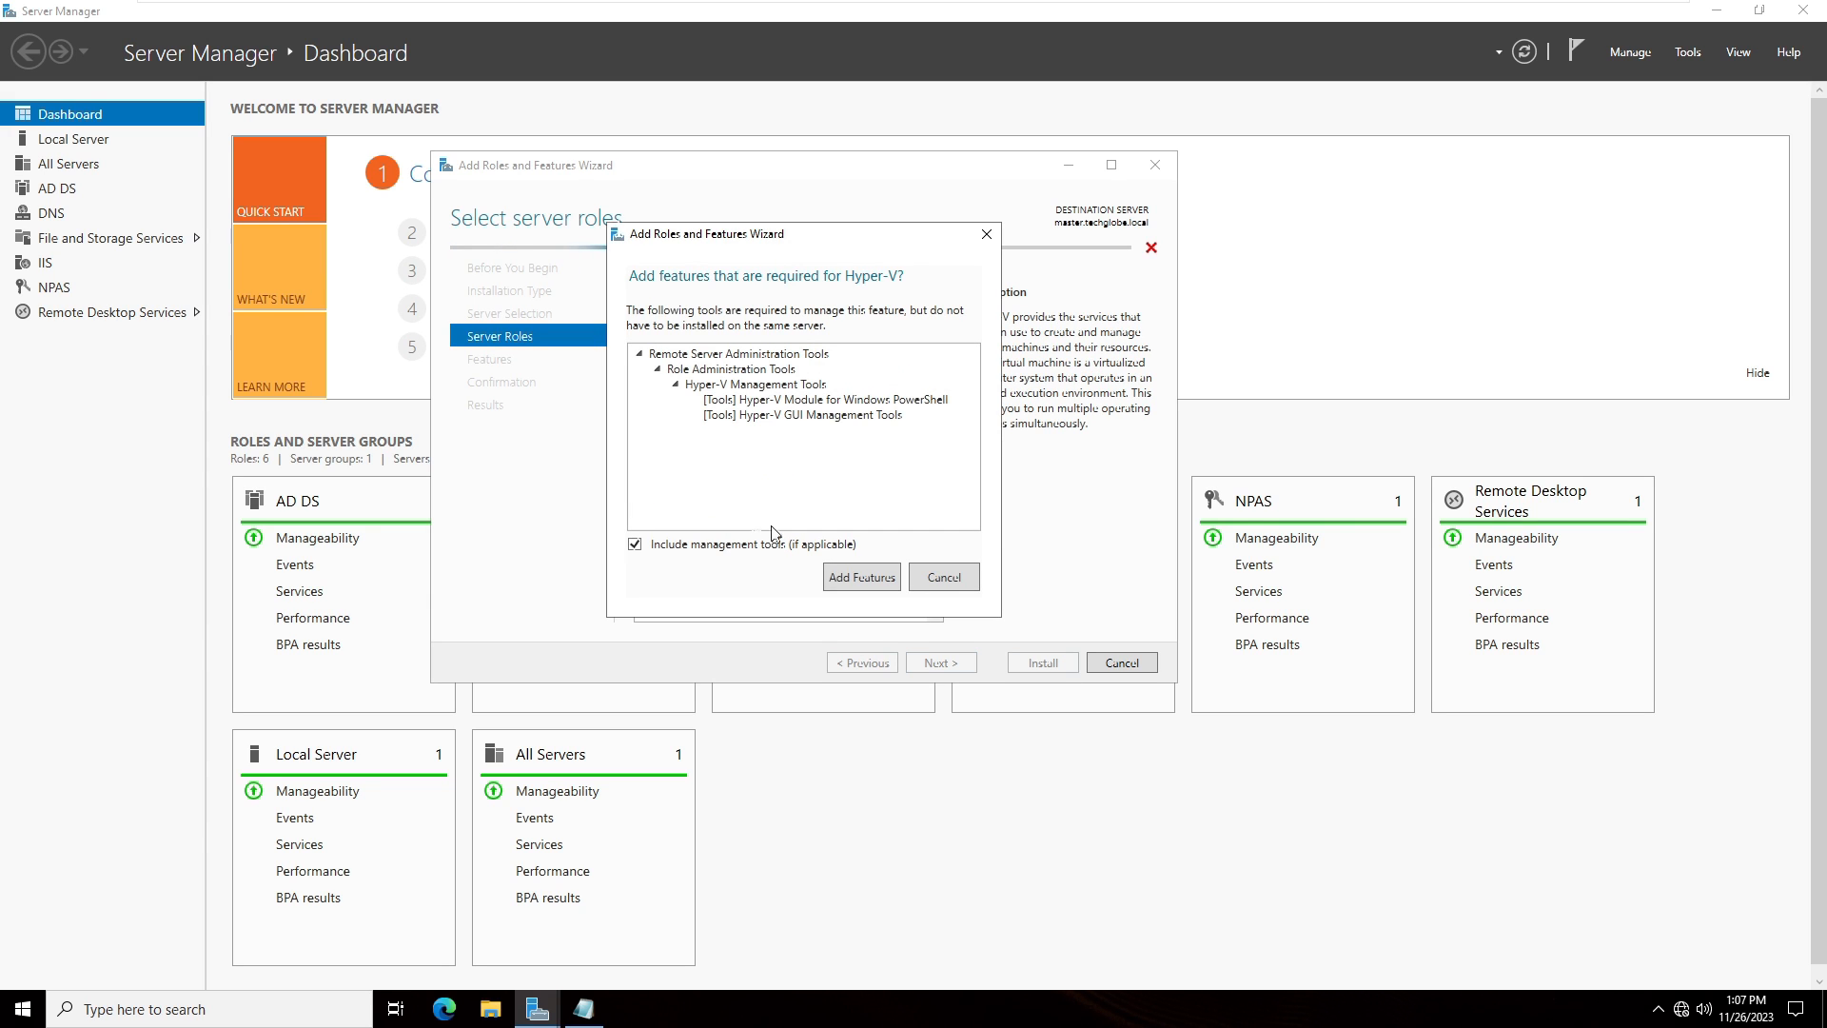
{"action": "left_click", "coordinate": [838, 578]}
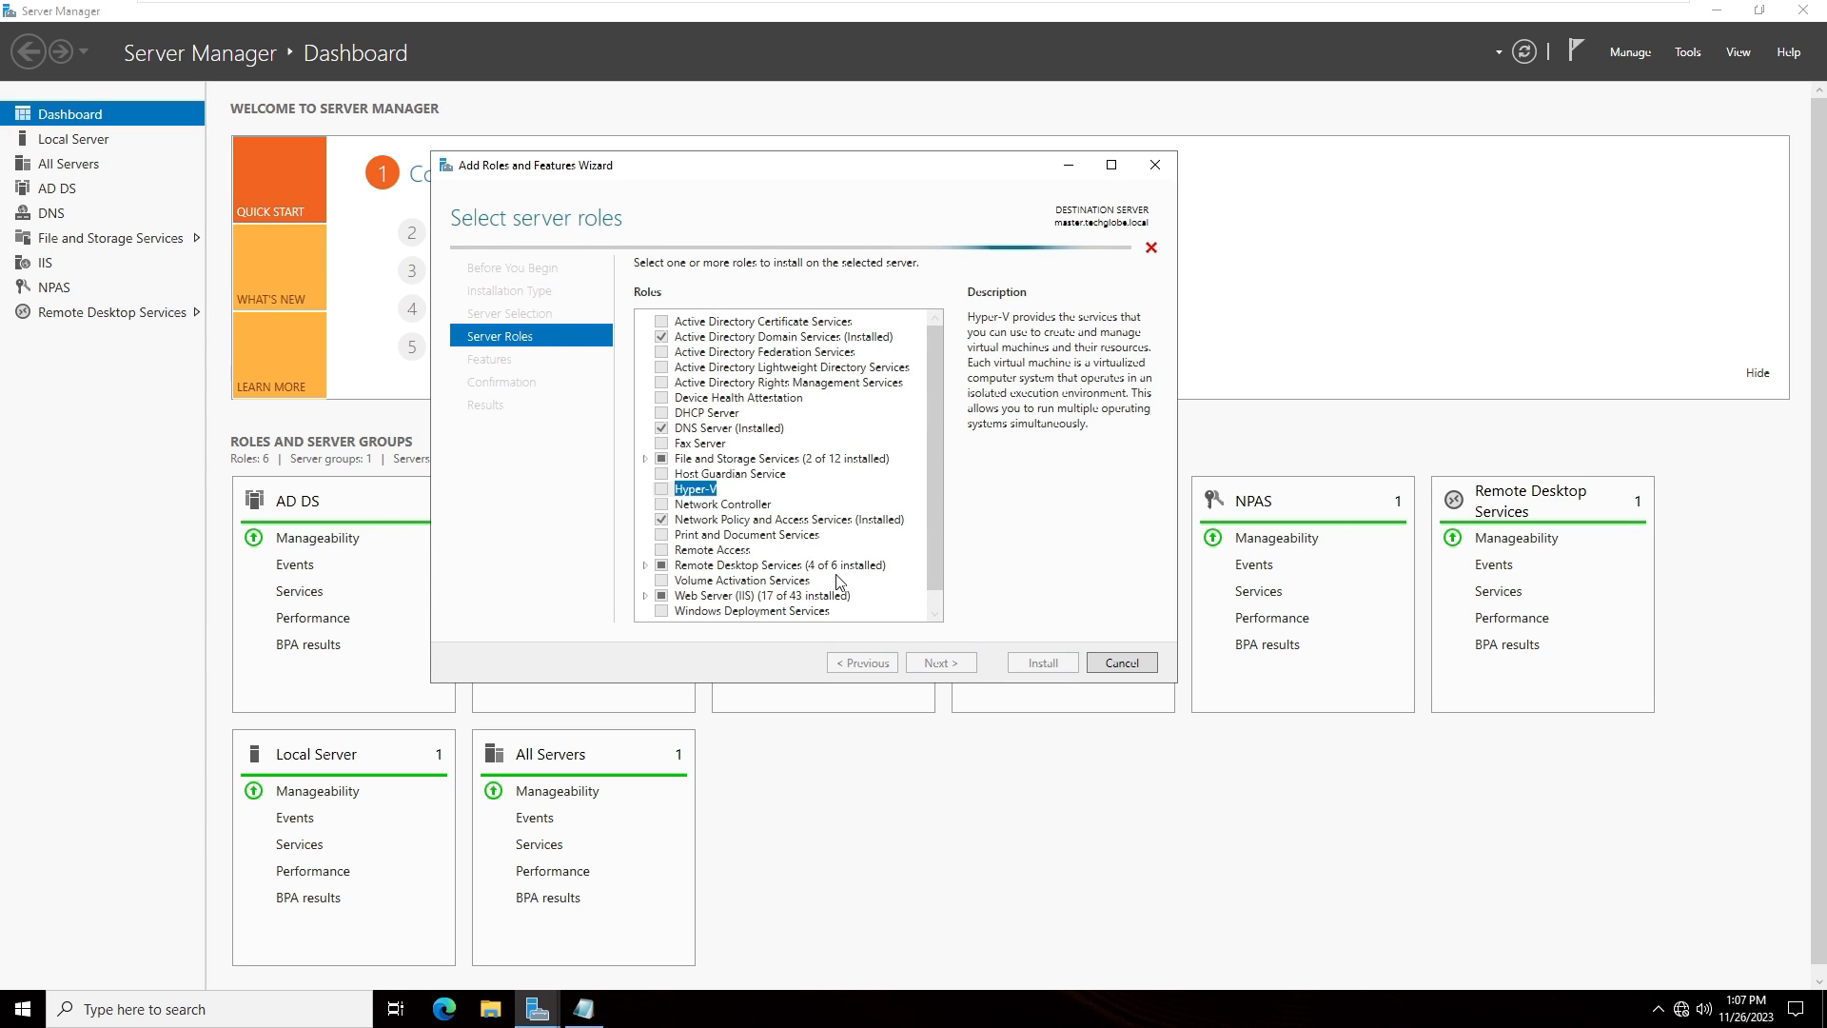
{"action": "left_click", "coordinate": [943, 665]}
{"action": "left_click", "coordinate": [942, 663]}
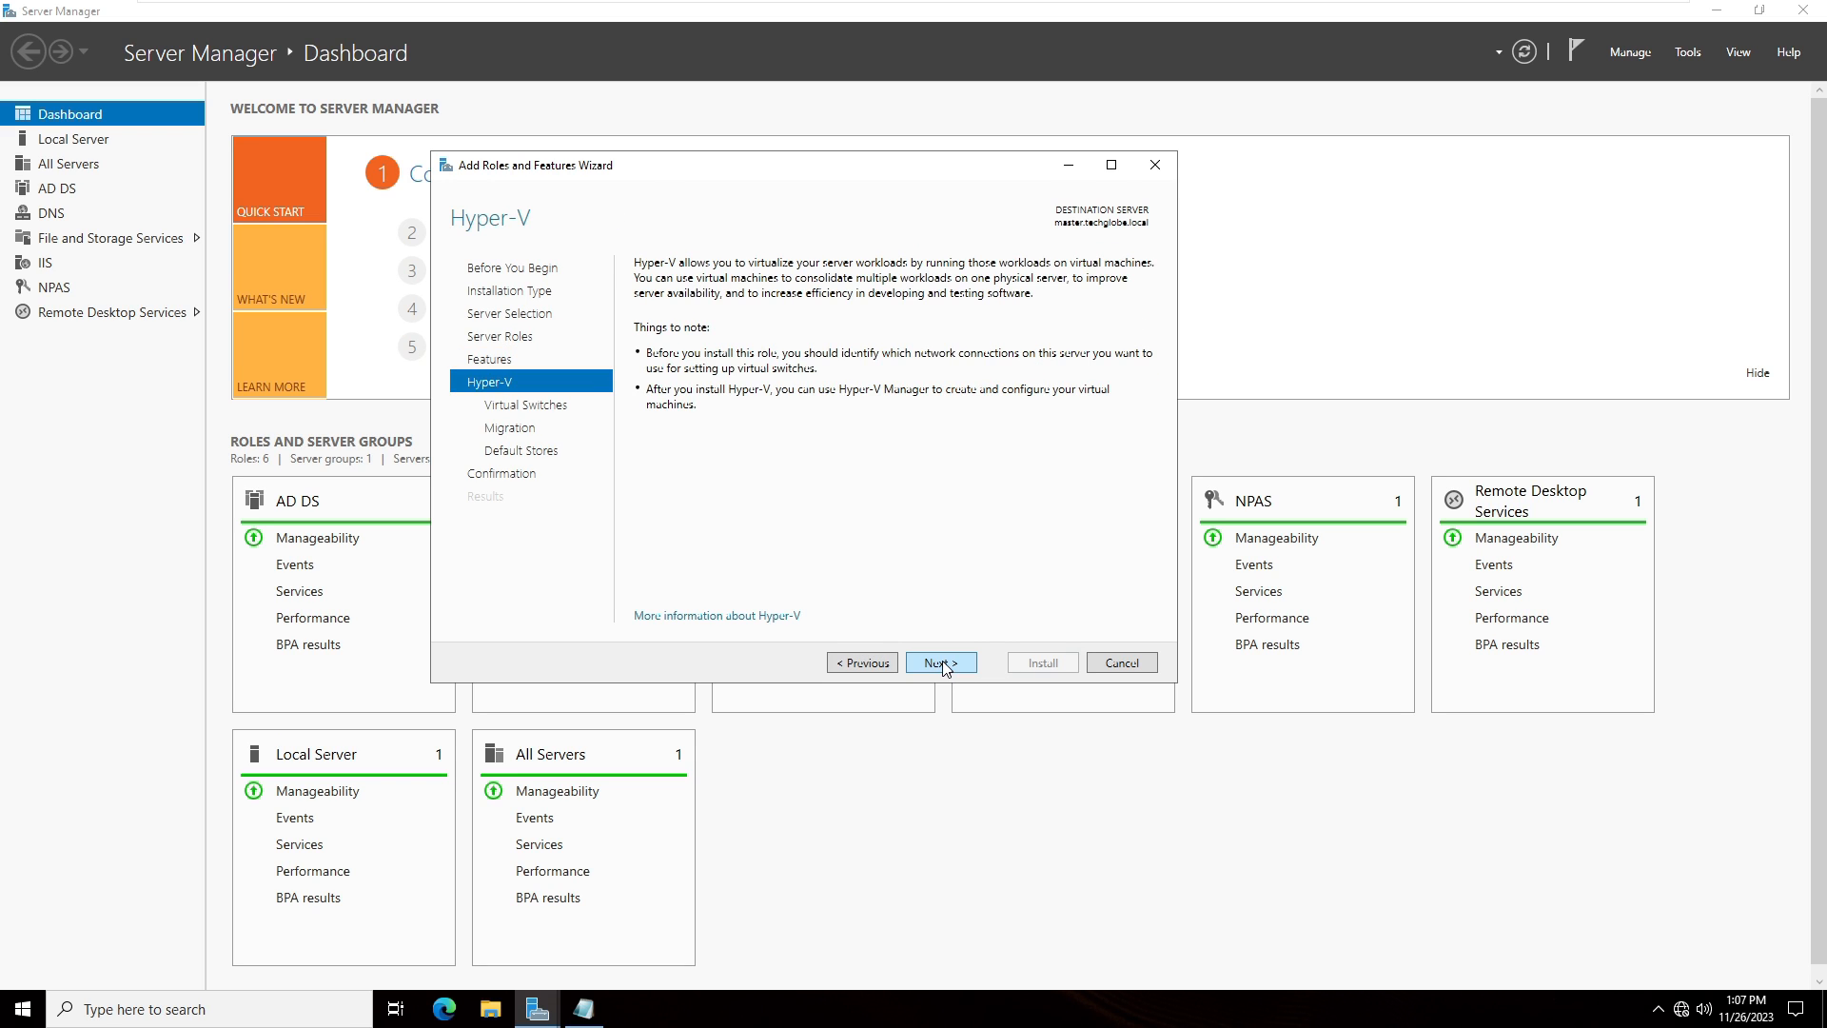
{"action": "left_click", "coordinate": [942, 663]}
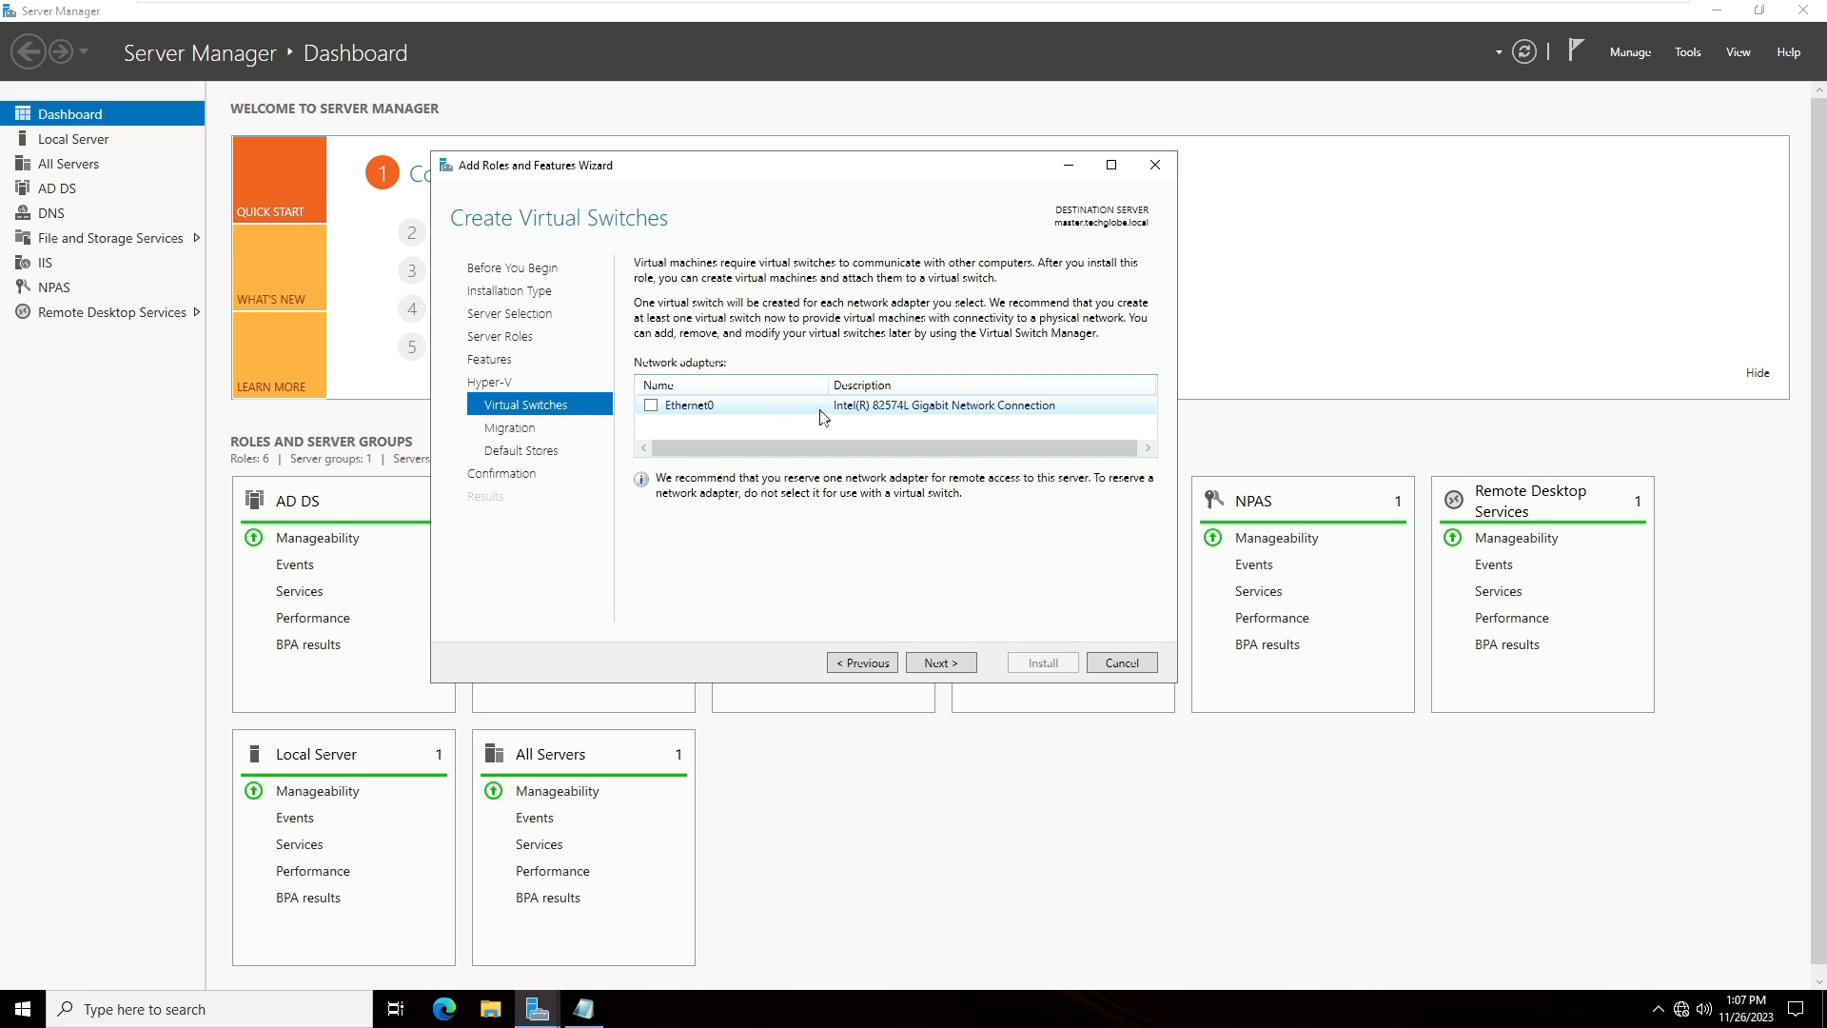
- Create a virtual switch on the Ethernet0 adapter and leave live migration disabled
{"action": "left_click", "coordinate": [651, 406]}
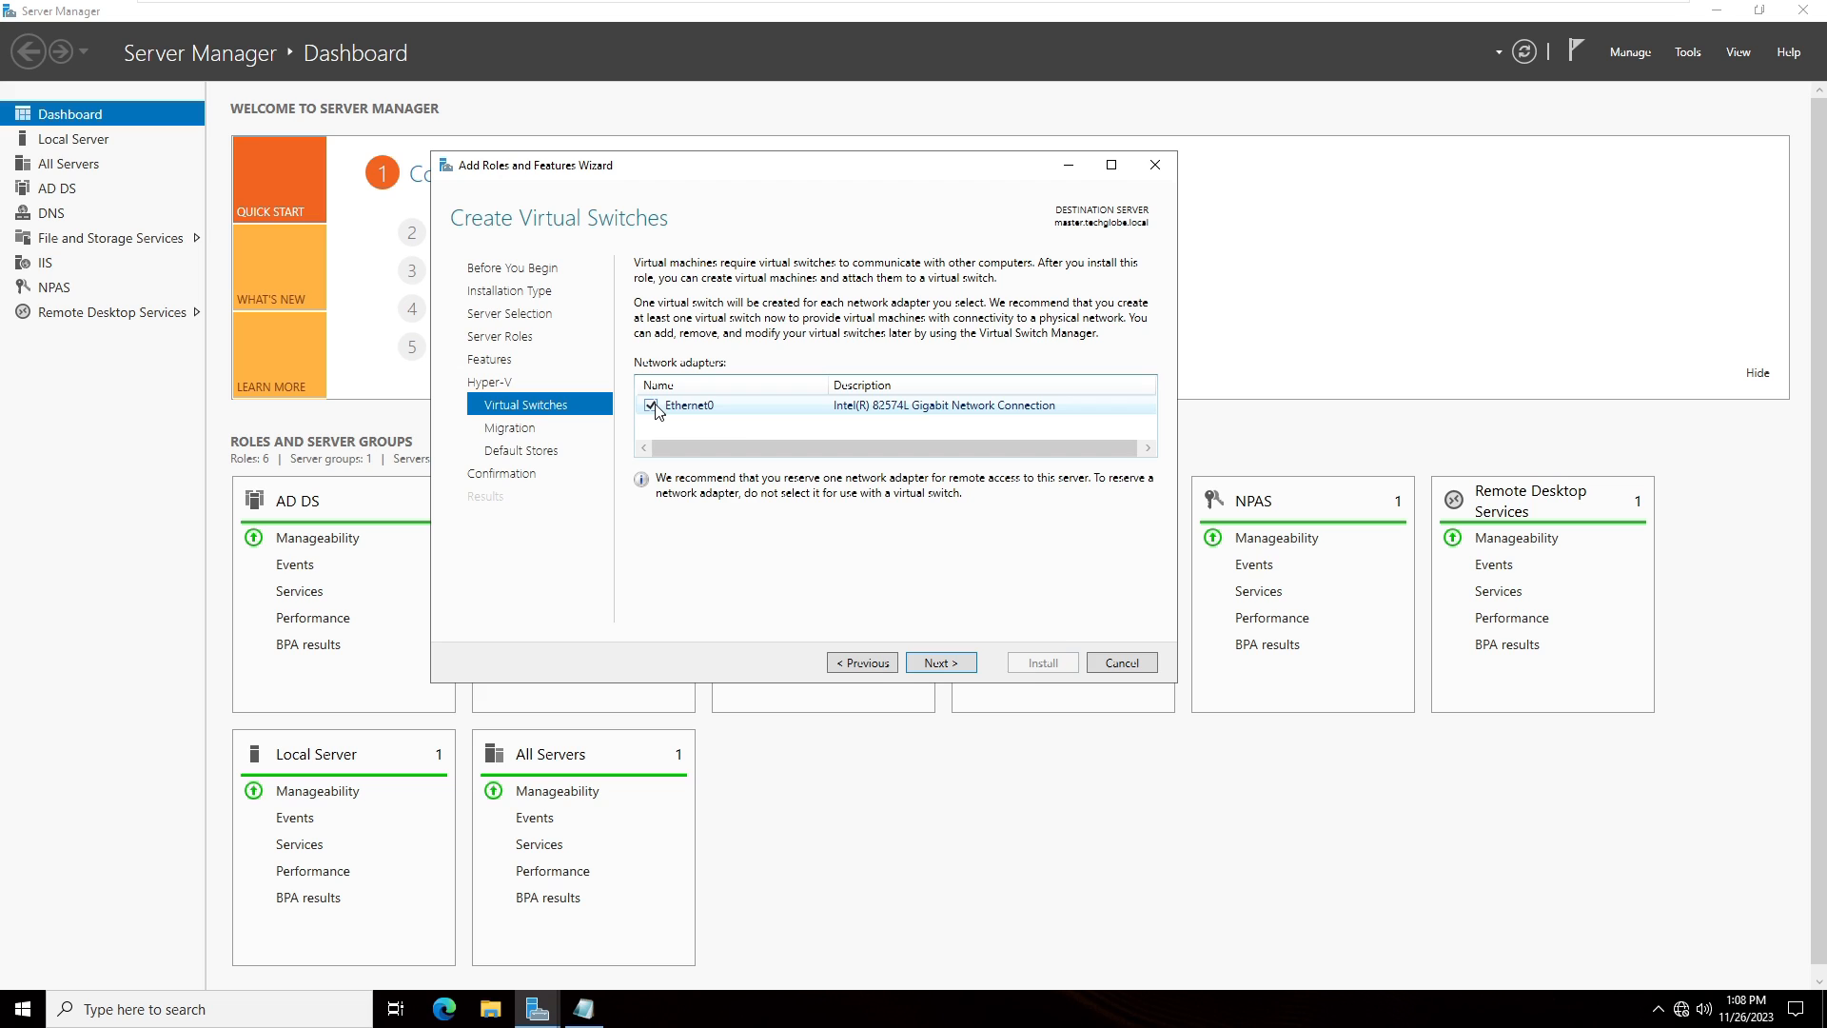
{"action": "left_click", "coordinate": [942, 664]}
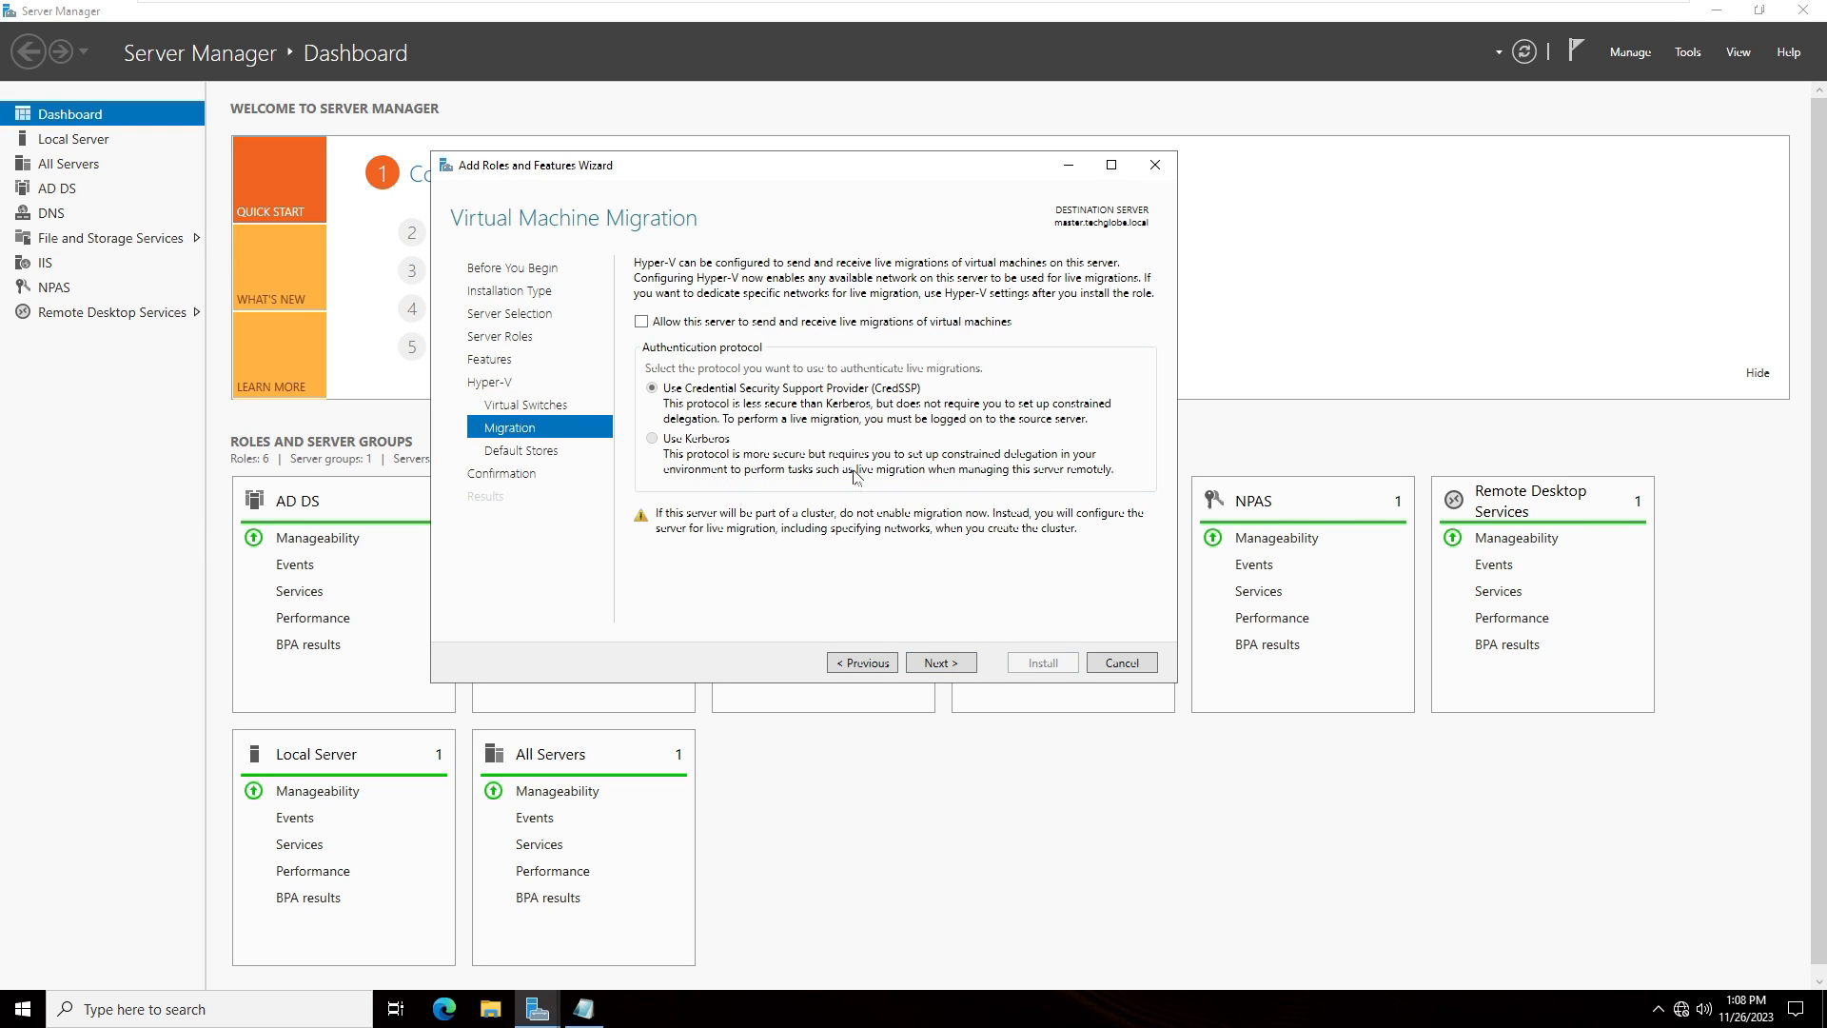
{"action": "left_click", "coordinate": [943, 664]}
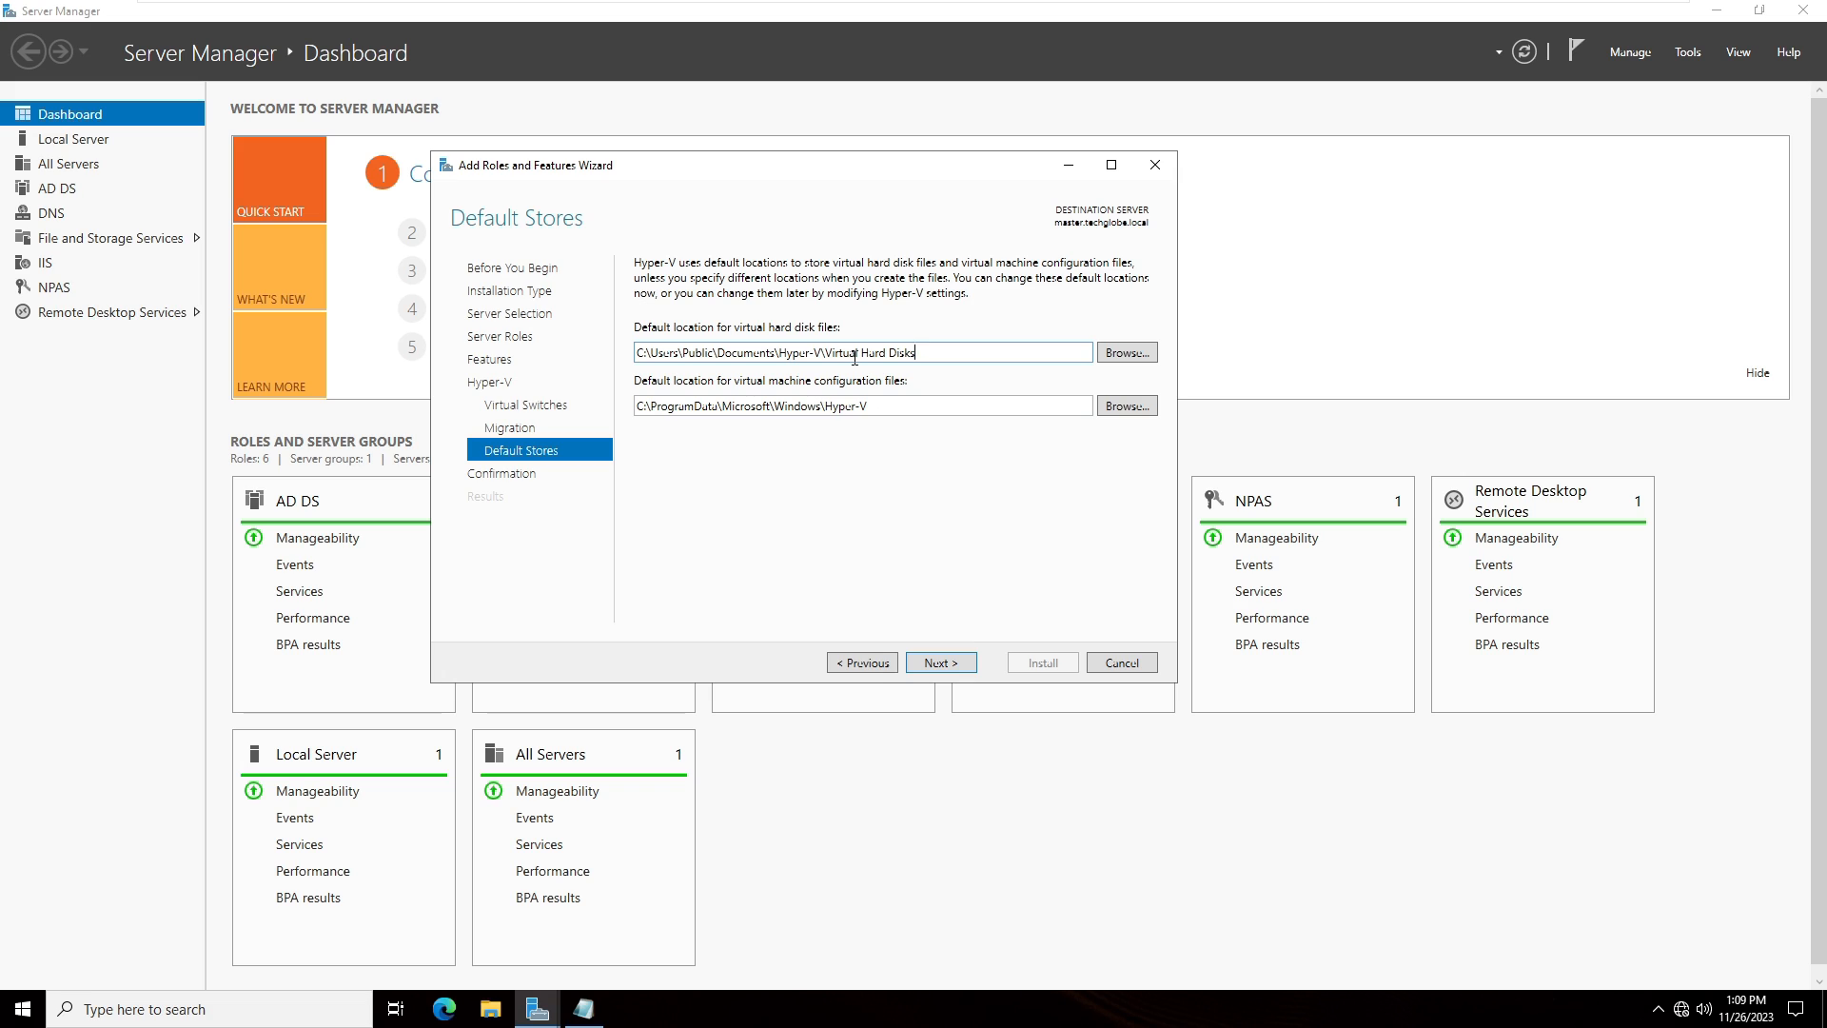
- Keep the default storage locations for virtual hard disks and virtual machine configuration files
{"action": "left_click_drag", "start_coordinate": [923, 354], "coordinate": [635, 354]}
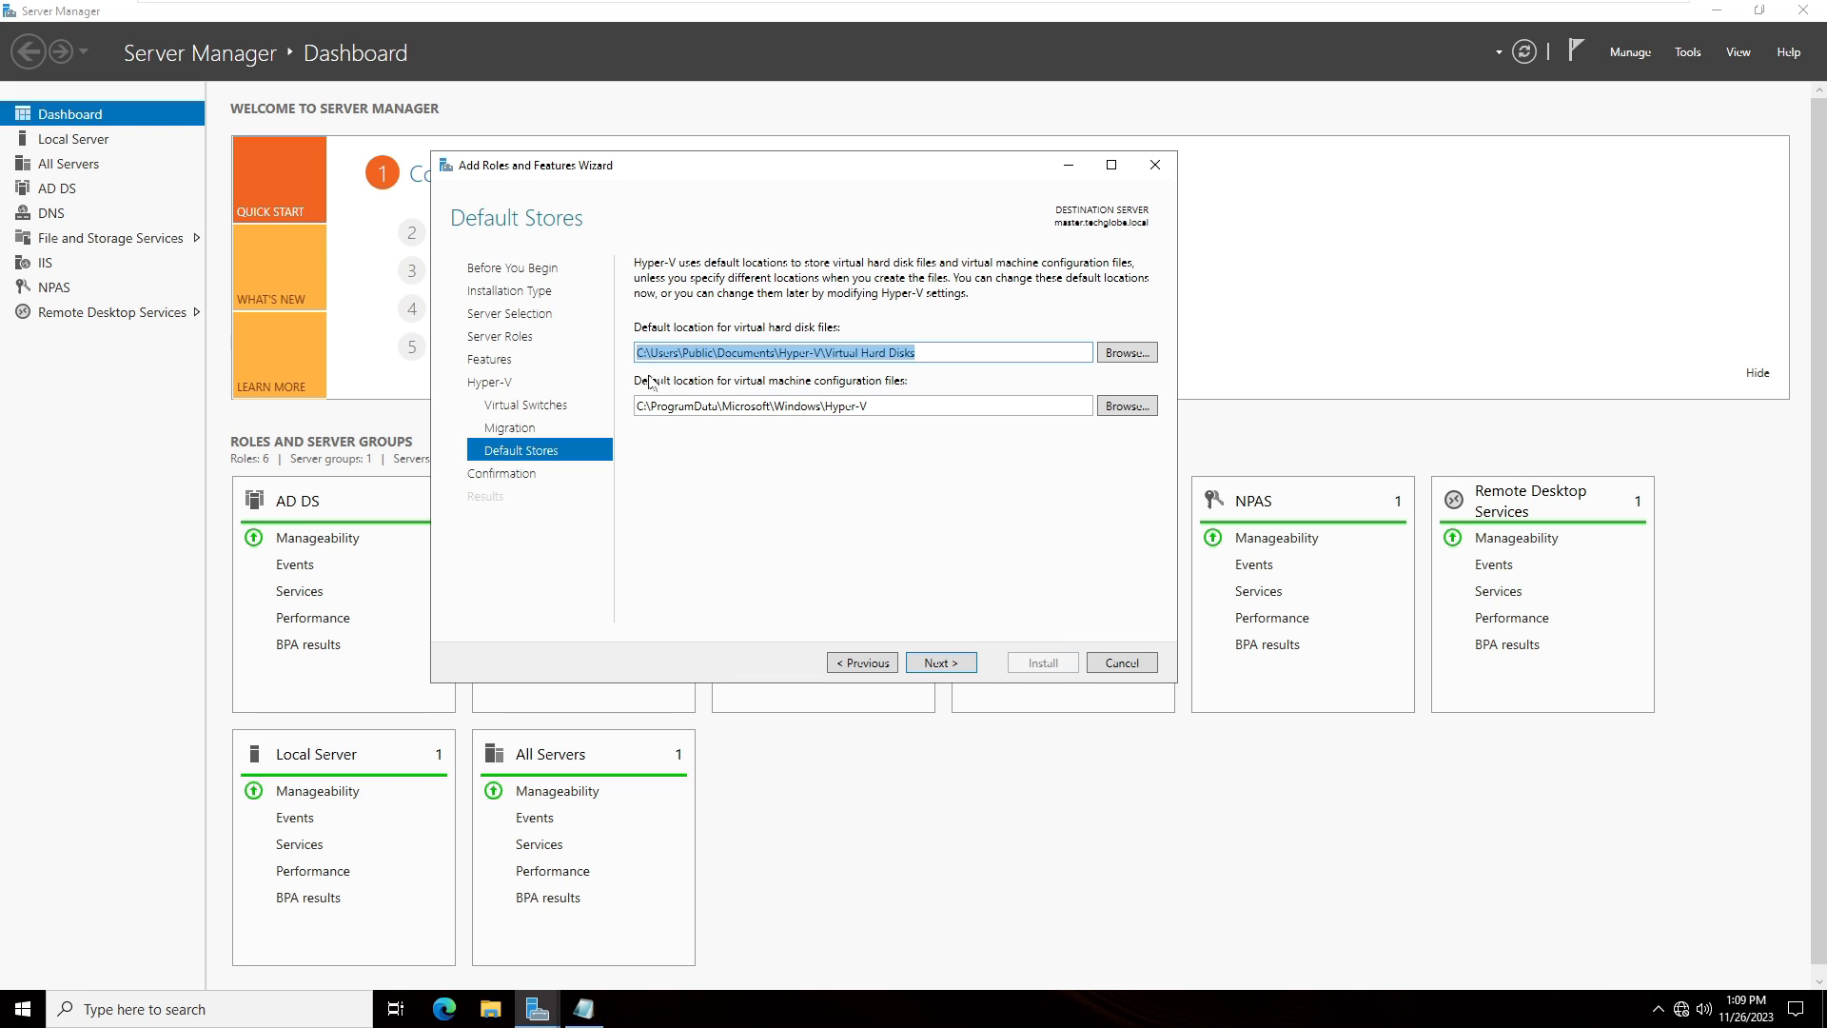
{"action": "left_click", "coordinate": [675, 352]}
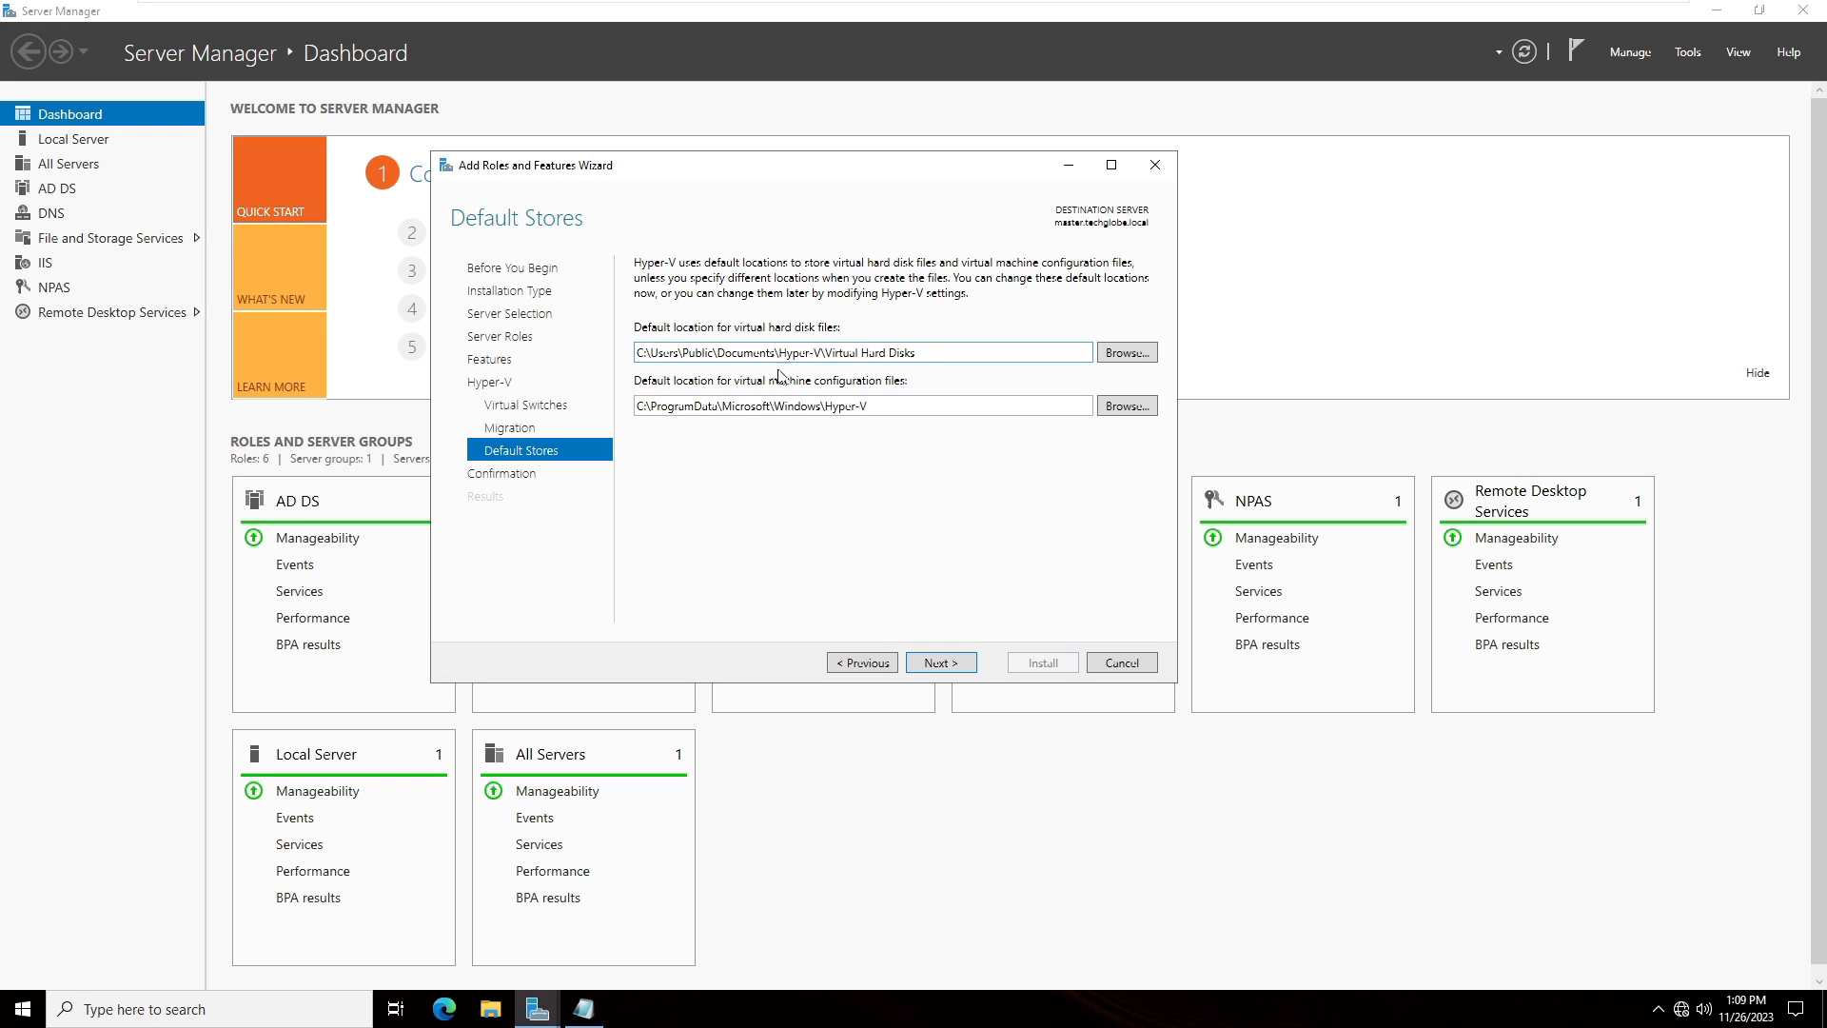
{"action": "left_click", "coordinate": [890, 407]}
{"action": "left_click", "coordinate": [928, 660]}
- Allow automatic restart of the destination server and install the Hyper-V role
{"action": "left_click", "coordinate": [642, 292]}
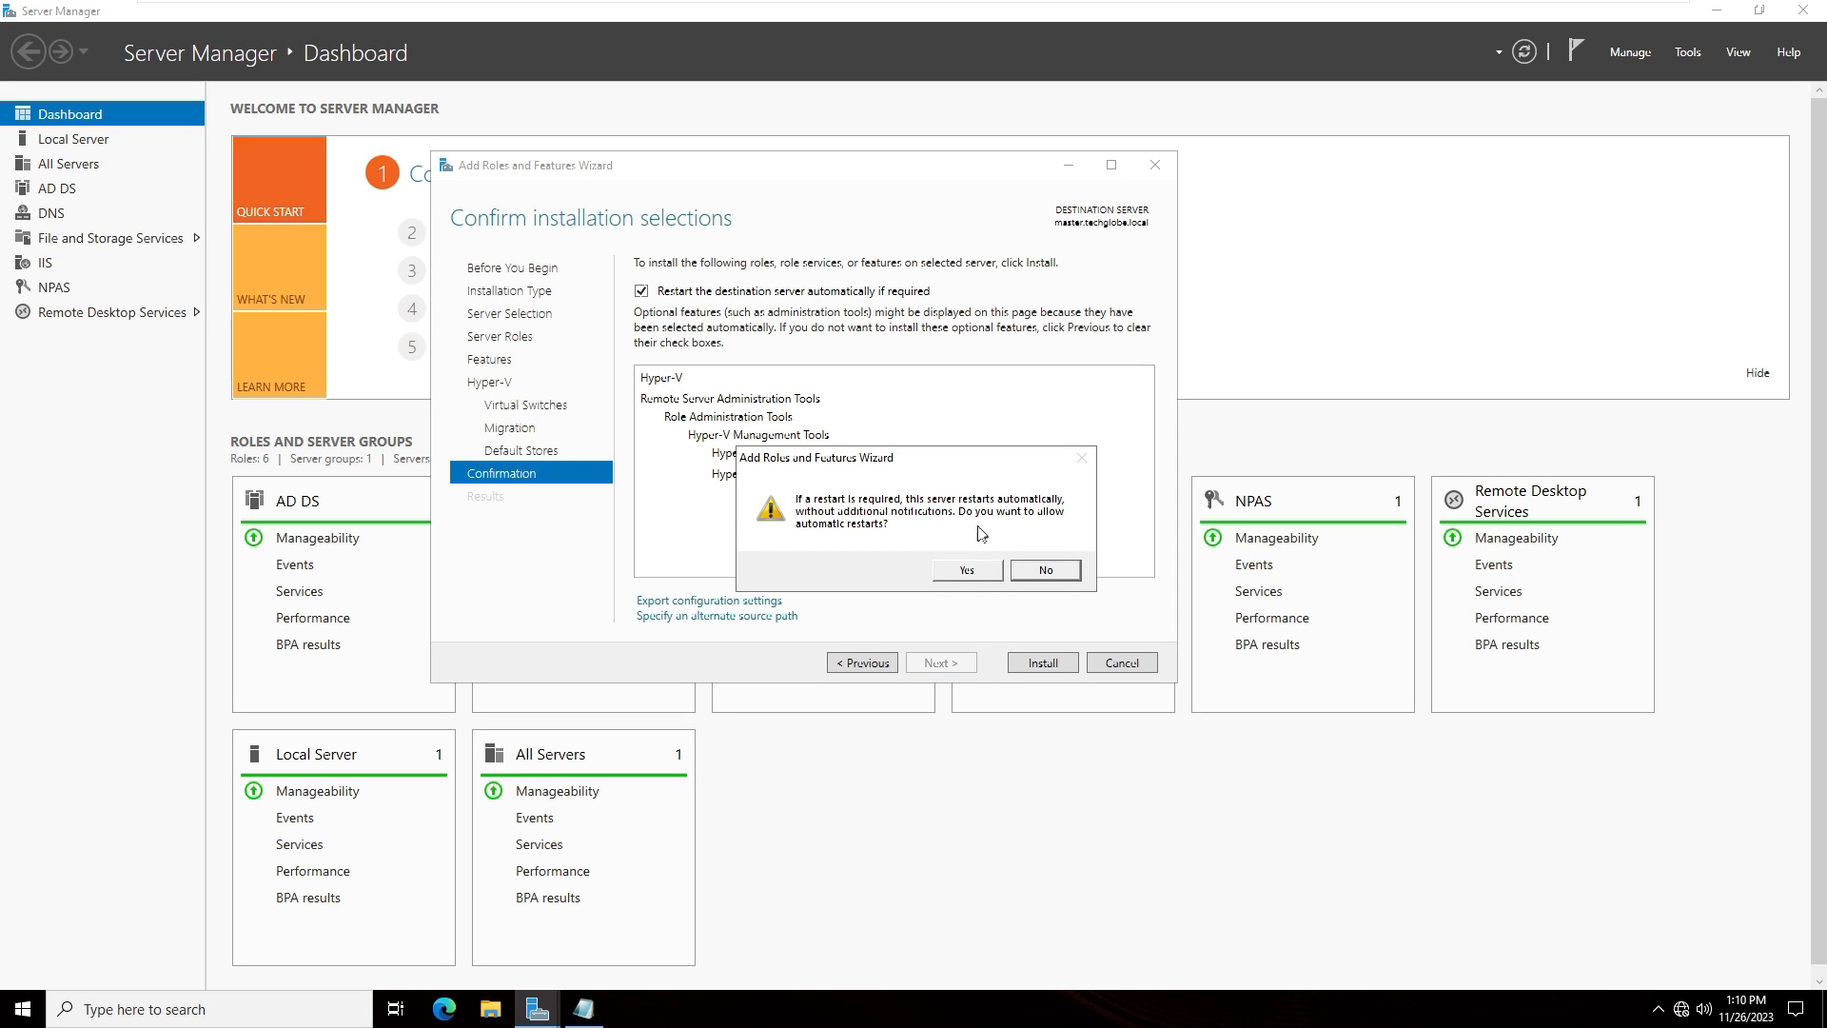
{"action": "left_click", "coordinate": [968, 570]}
{"action": "left_click", "coordinate": [1053, 664]}
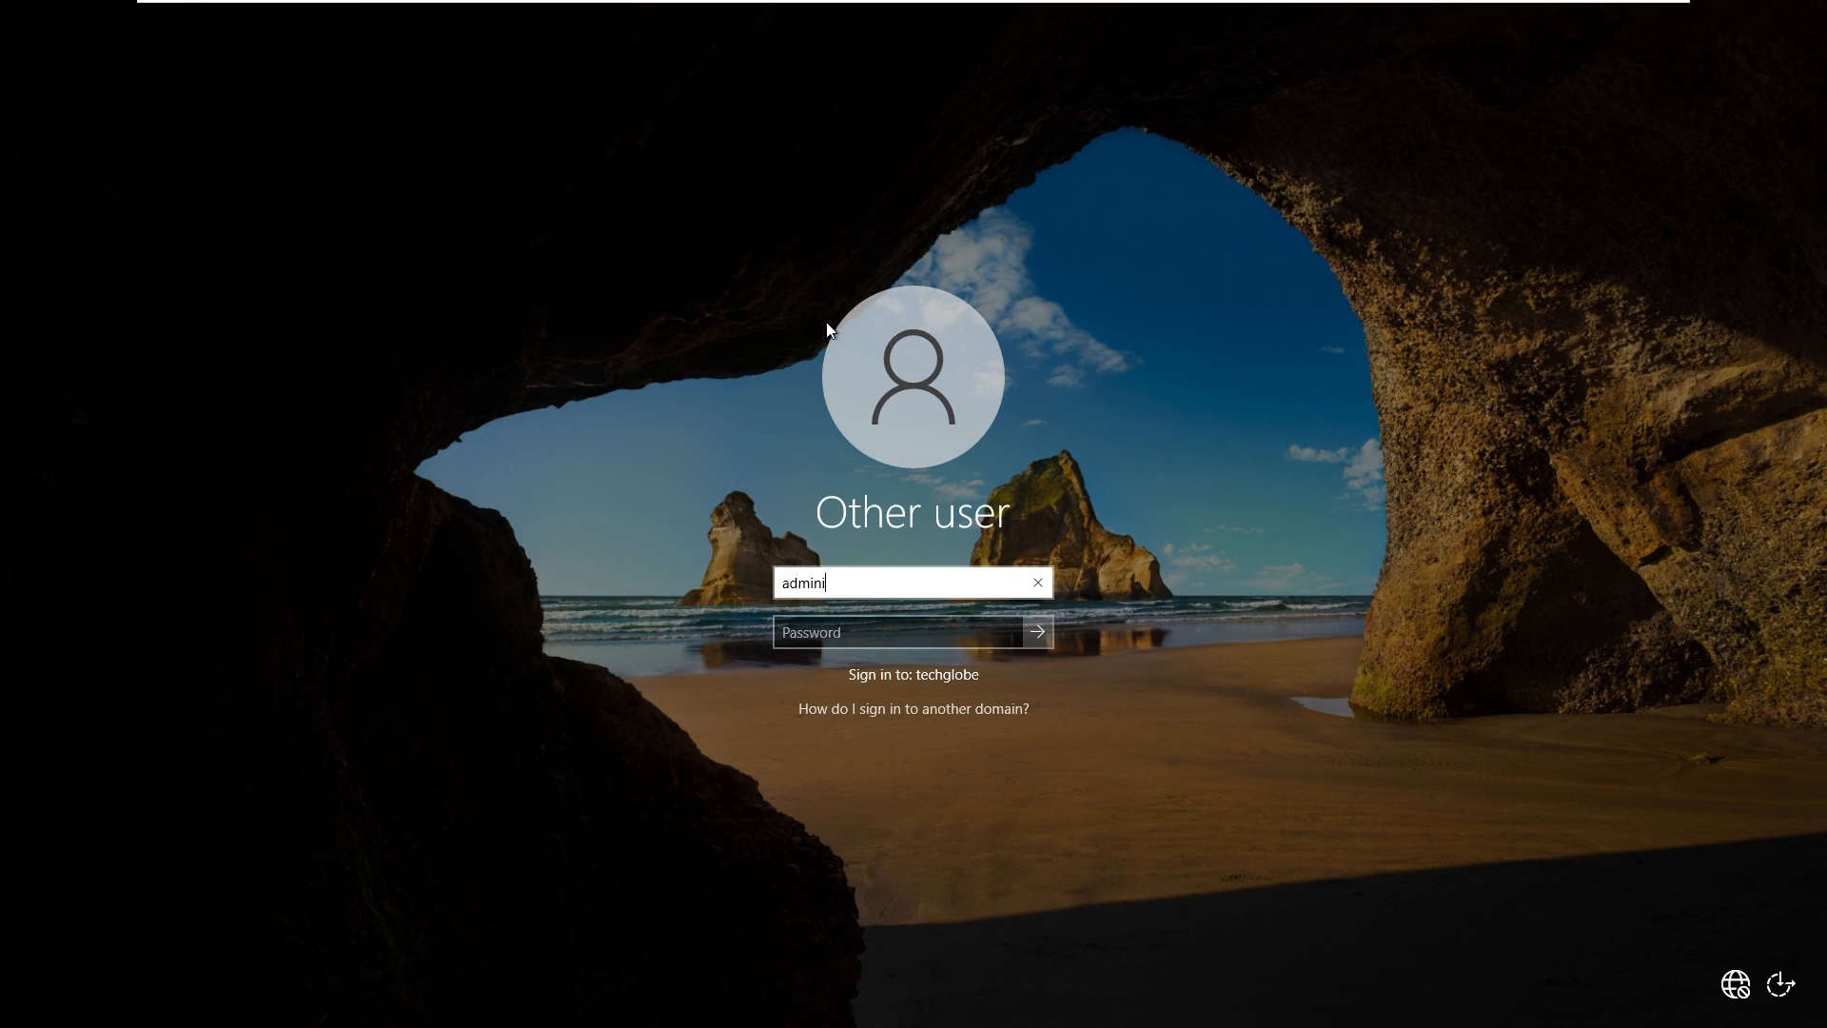
- Sign back in to the server as Administrator with the account password
{"action": "type", "text": "strator"}
{"action": "key", "text": "Tab"}
{"action": "type", "text": "•••••••••••"}
{"action": "key", "text": "Return"}
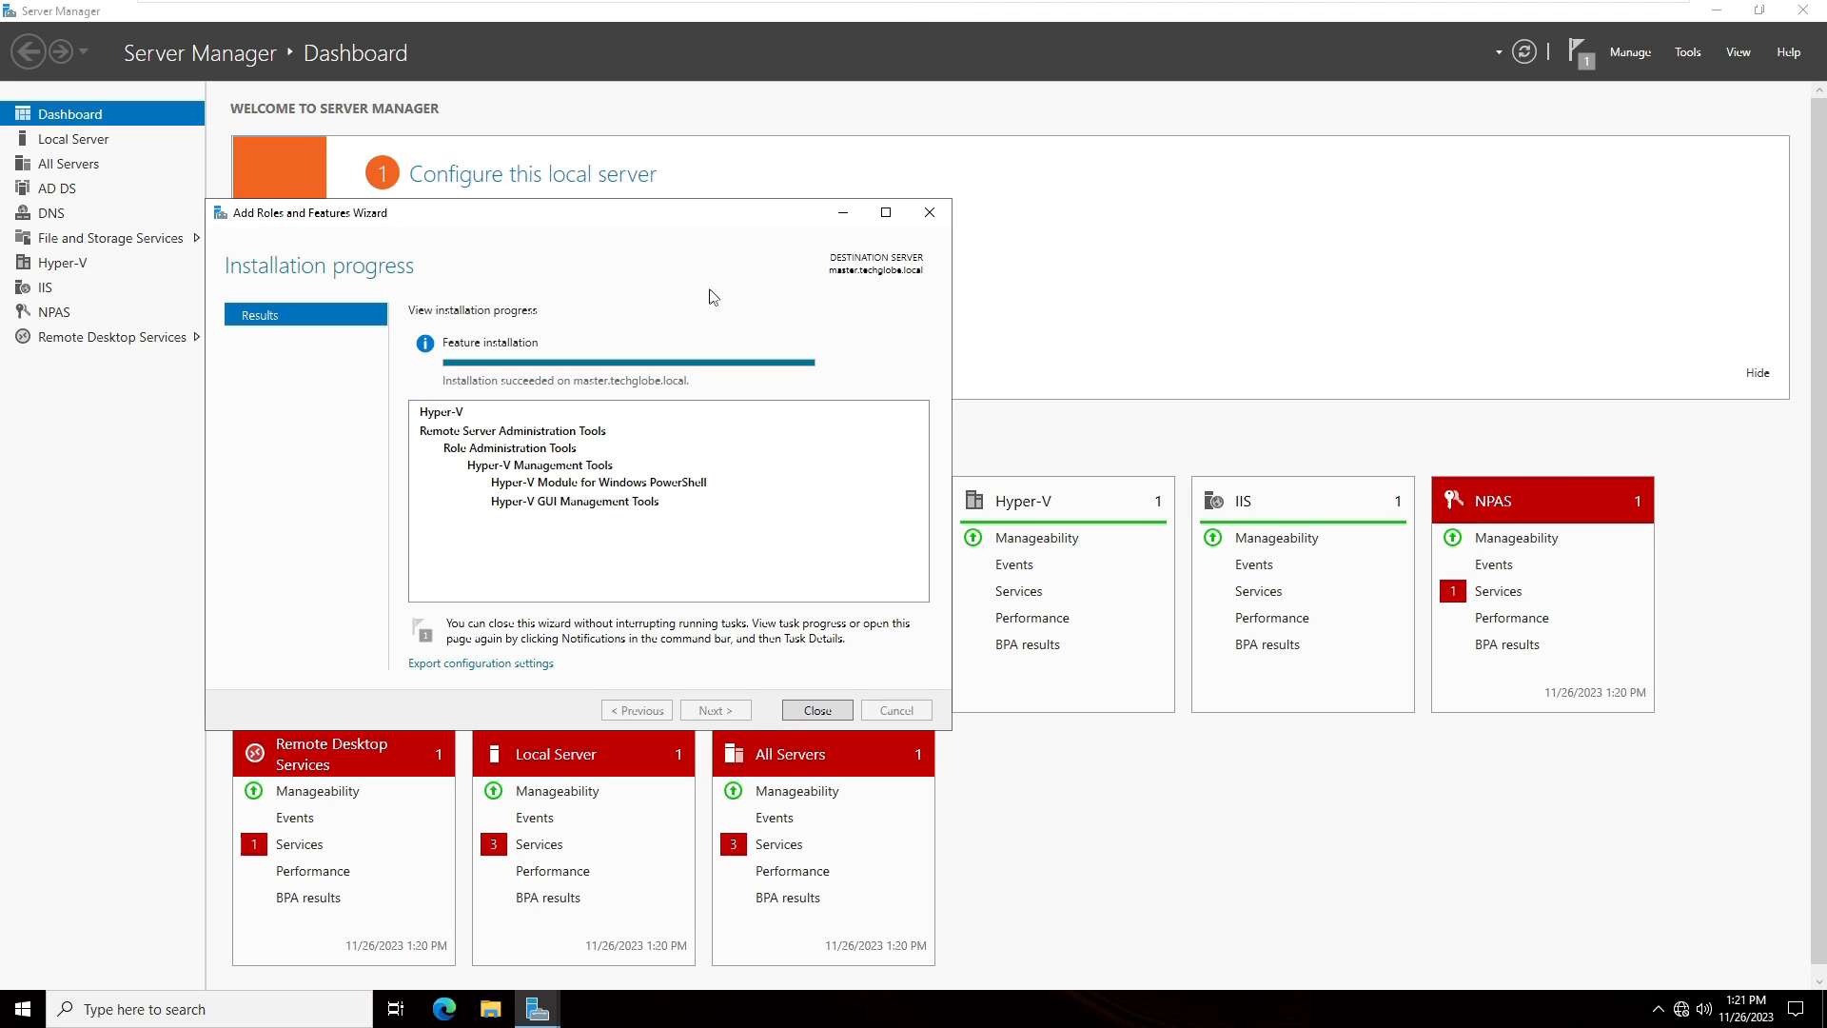
- Close the installation wizard and open Hyper-V Manager
{"action": "left_click", "coordinate": [799, 713]}
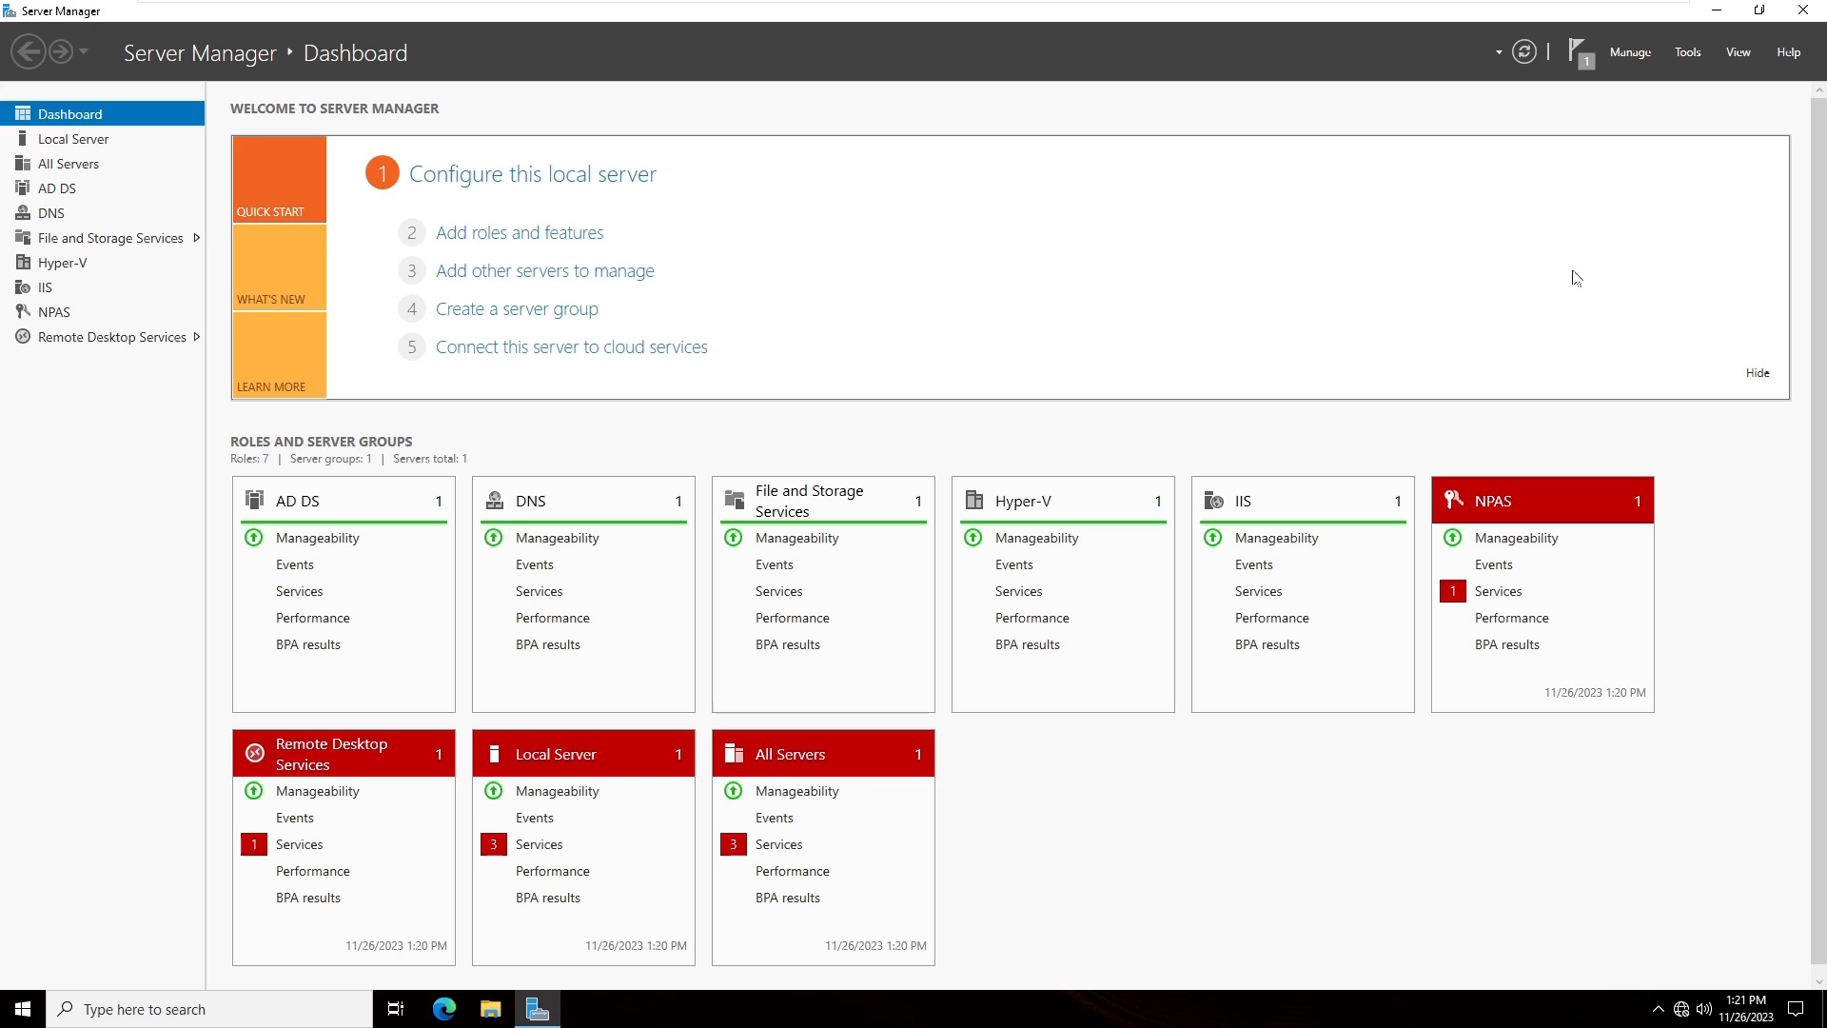
{"action": "left_click", "coordinate": [1689, 53]}
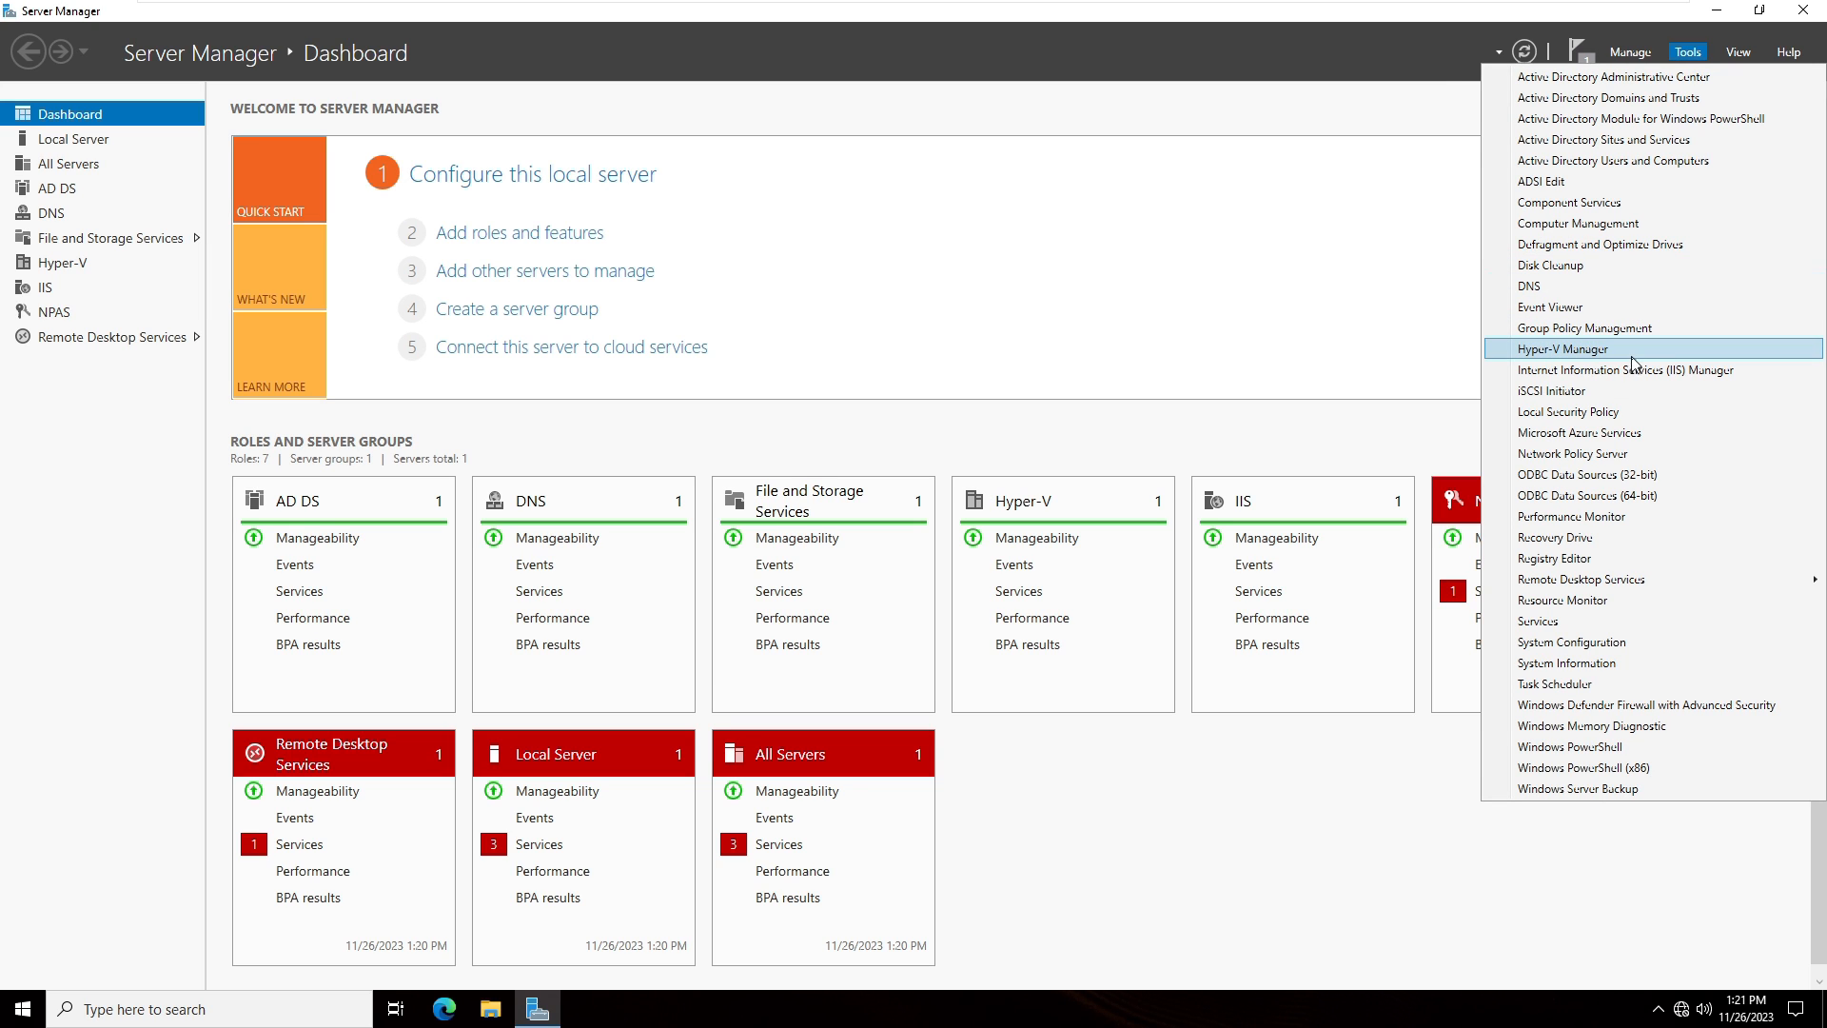
{"action": "left_click", "coordinate": [1603, 350]}
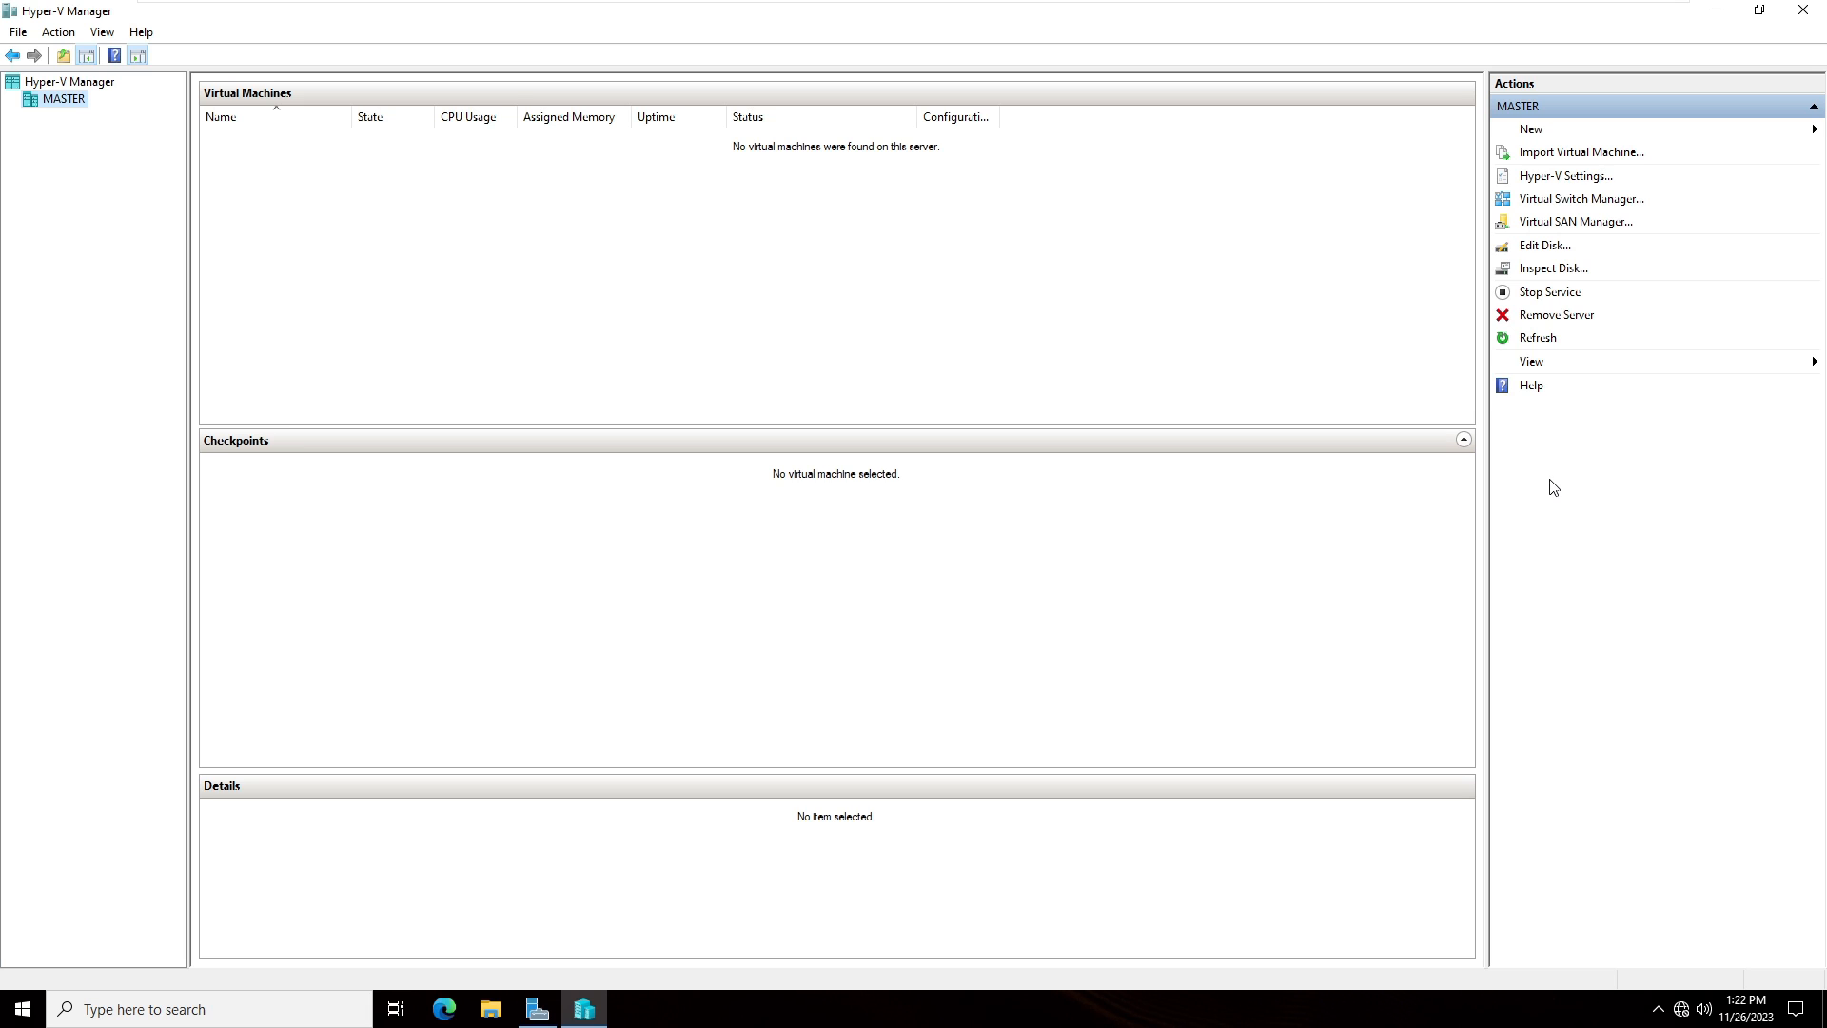
- Start the New Virtual Machine Wizard and proceed past the introduction page
{"action": "left_click", "coordinate": [47, 41]}
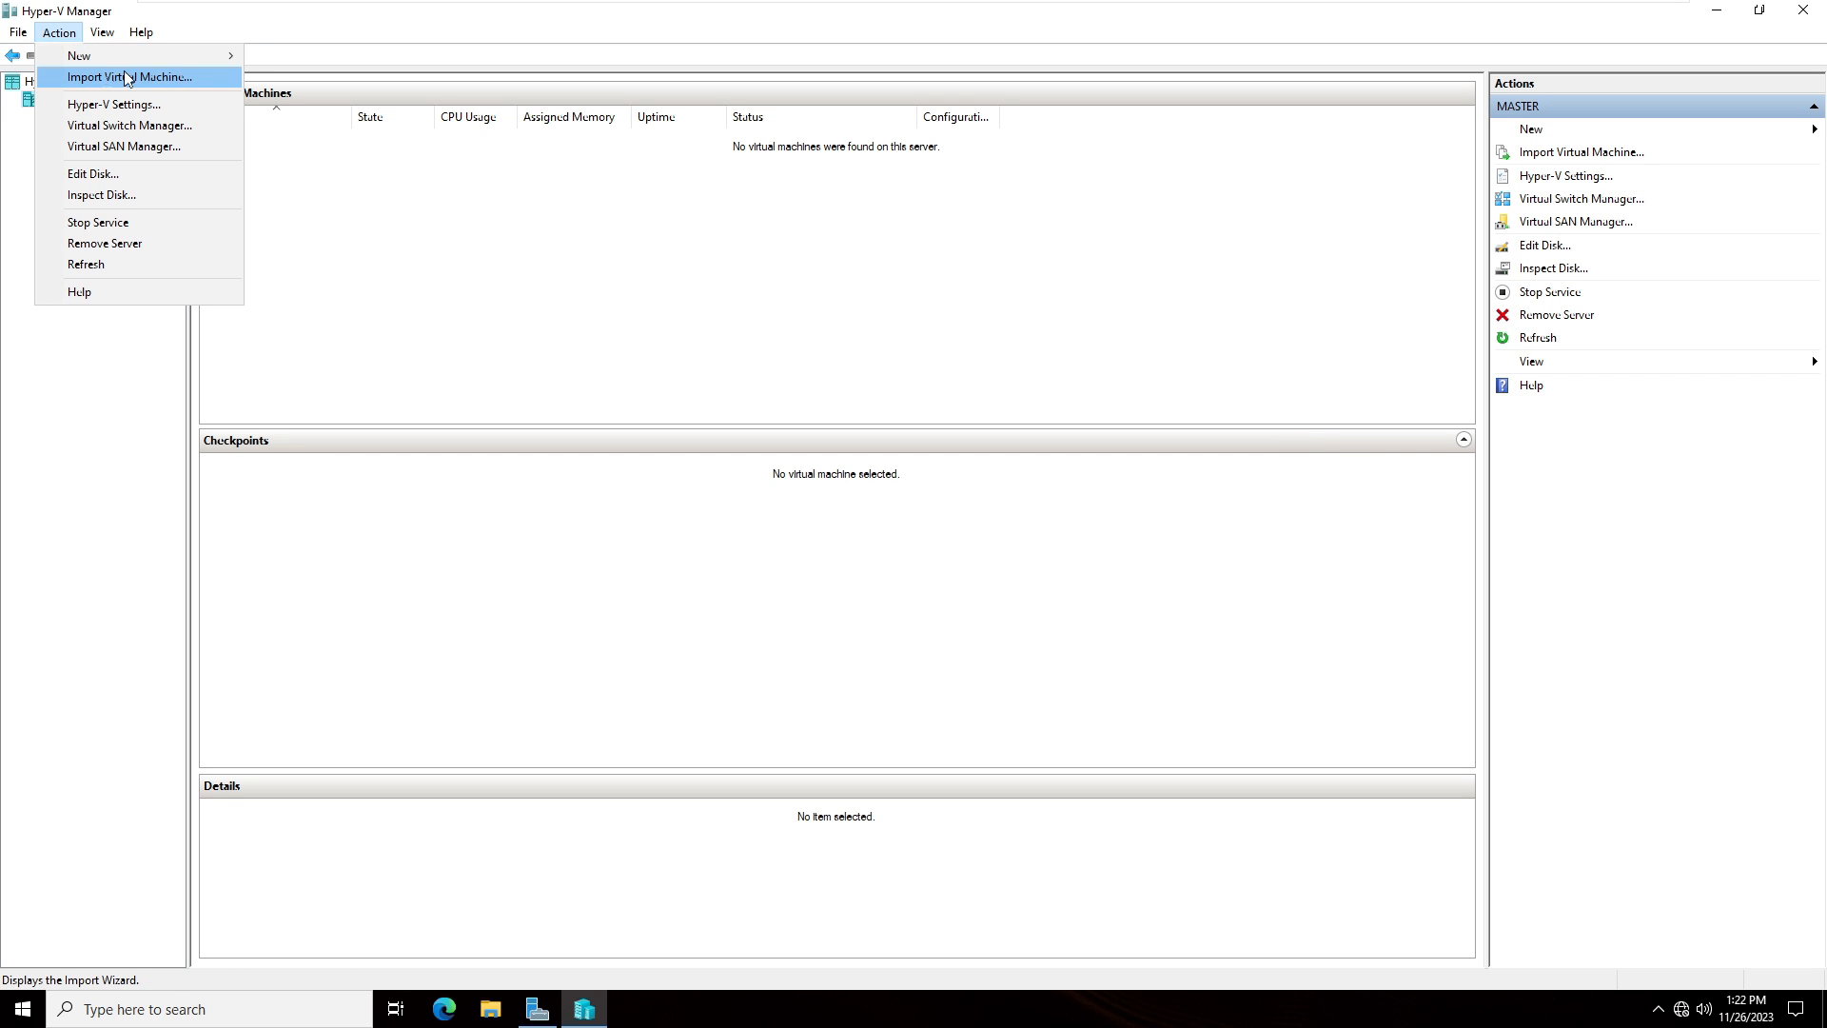
{"action": "mouse_move", "coordinate": [108, 63]}
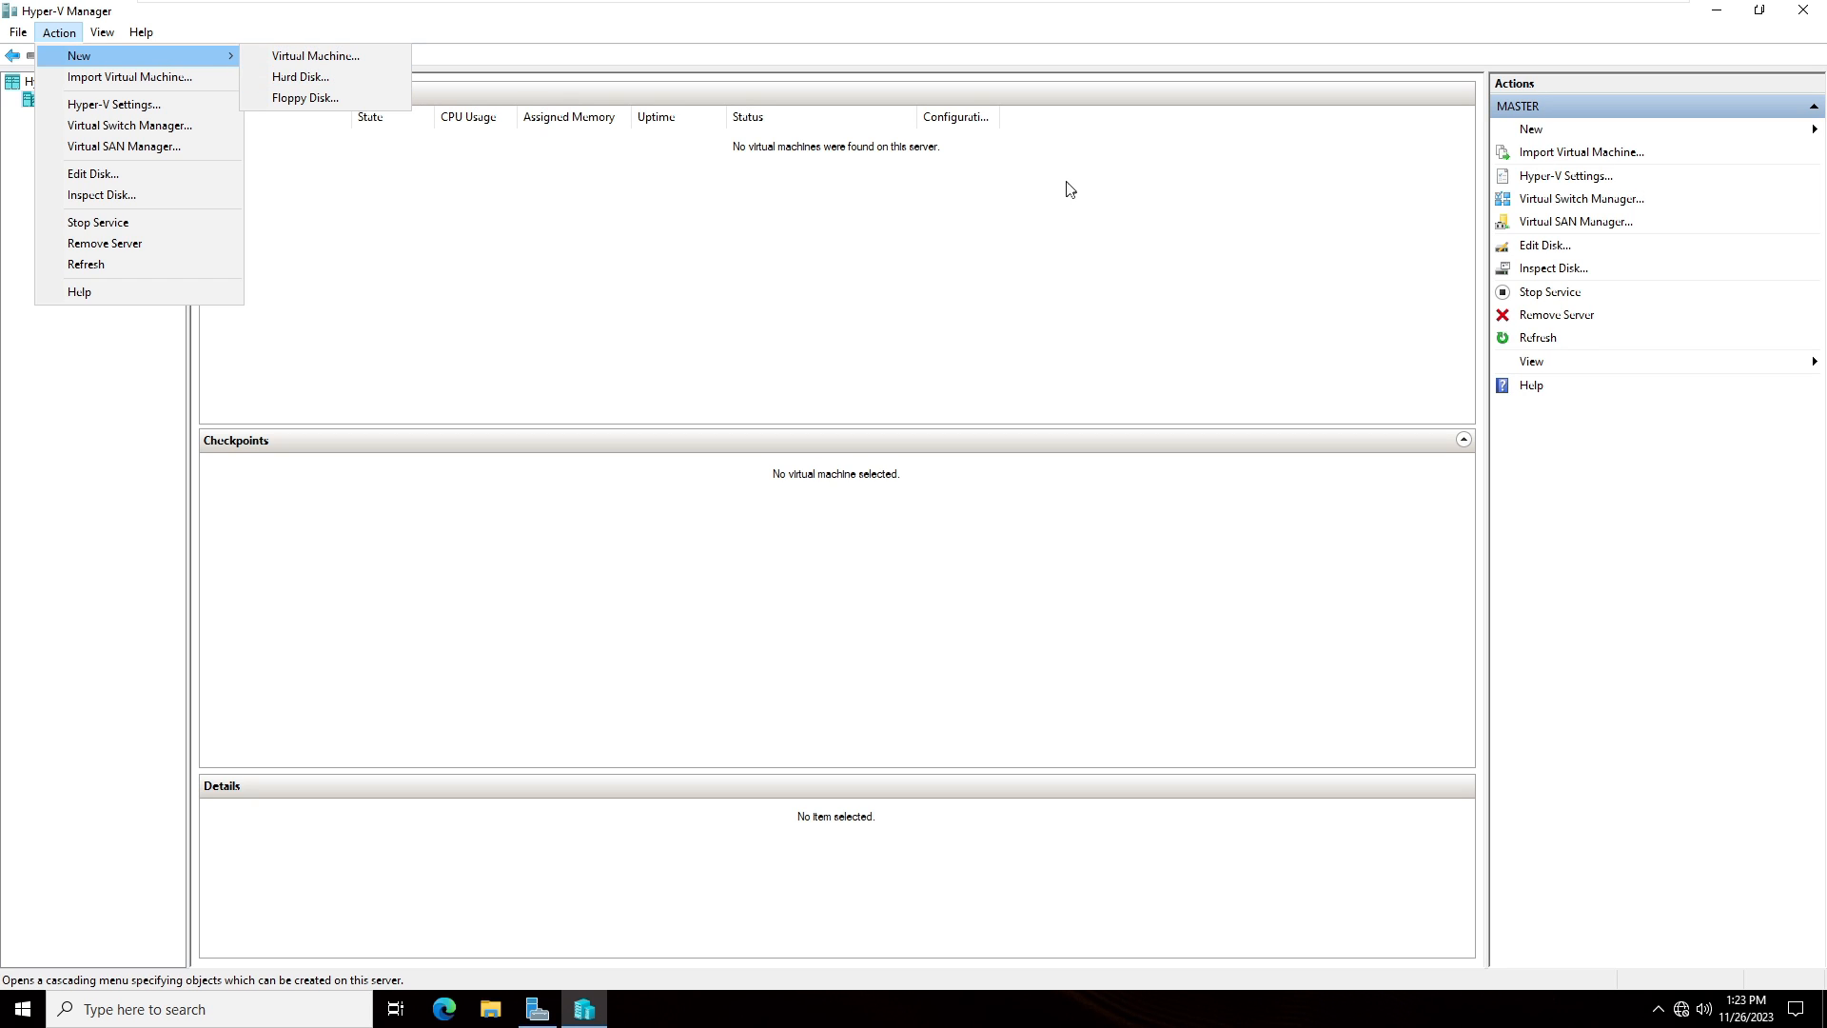
{"action": "left_click", "coordinate": [1541, 132]}
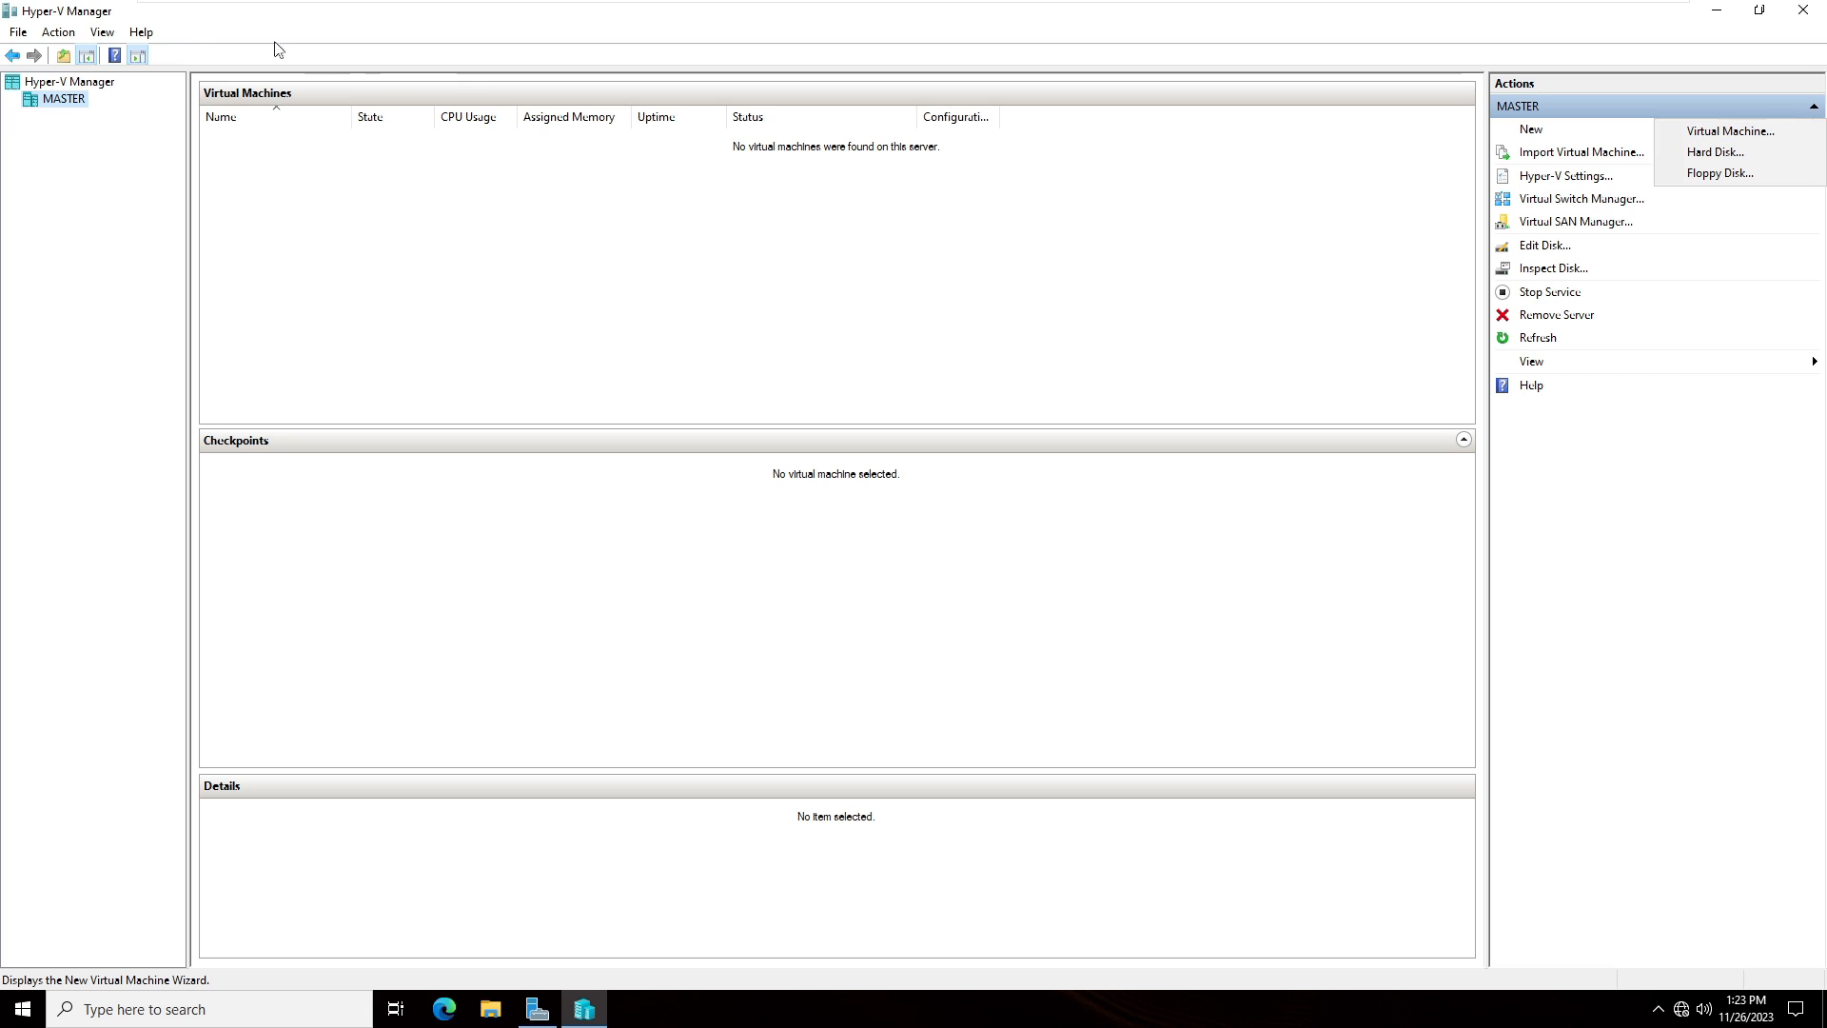
{"action": "left_click", "coordinate": [1700, 133]}
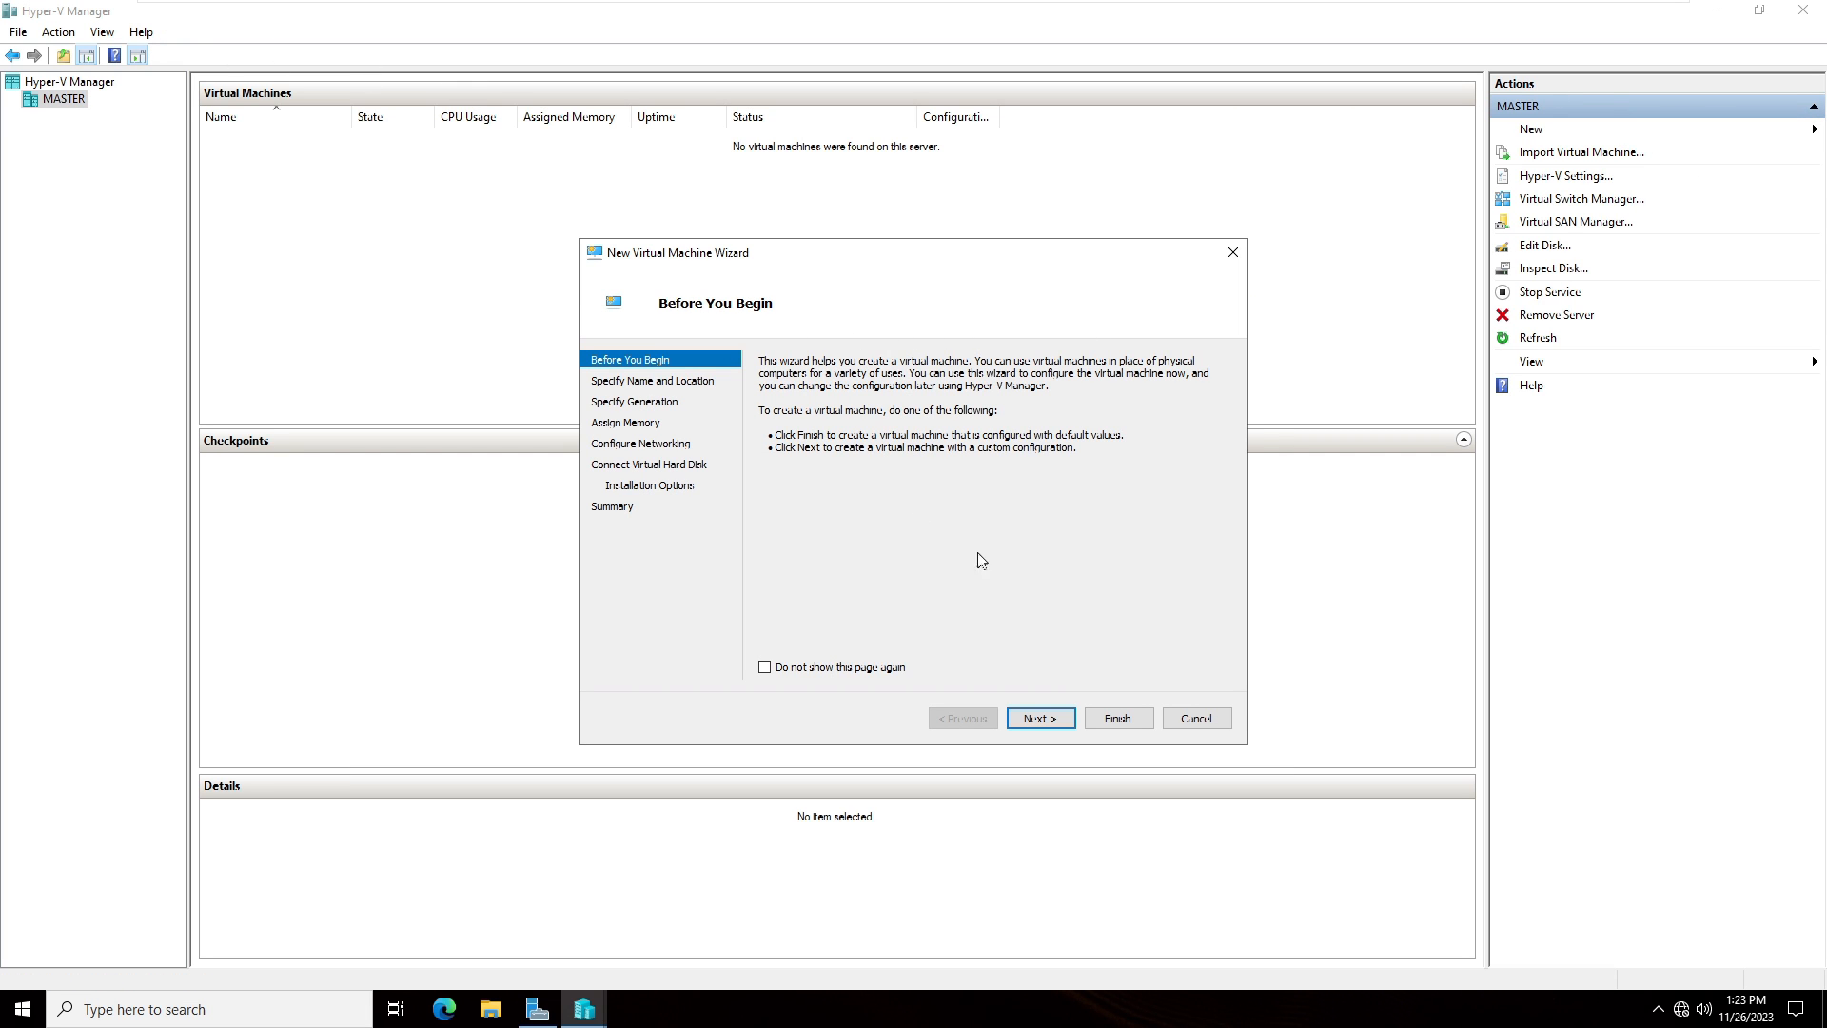
{"action": "left_click", "coordinate": [1049, 719]}
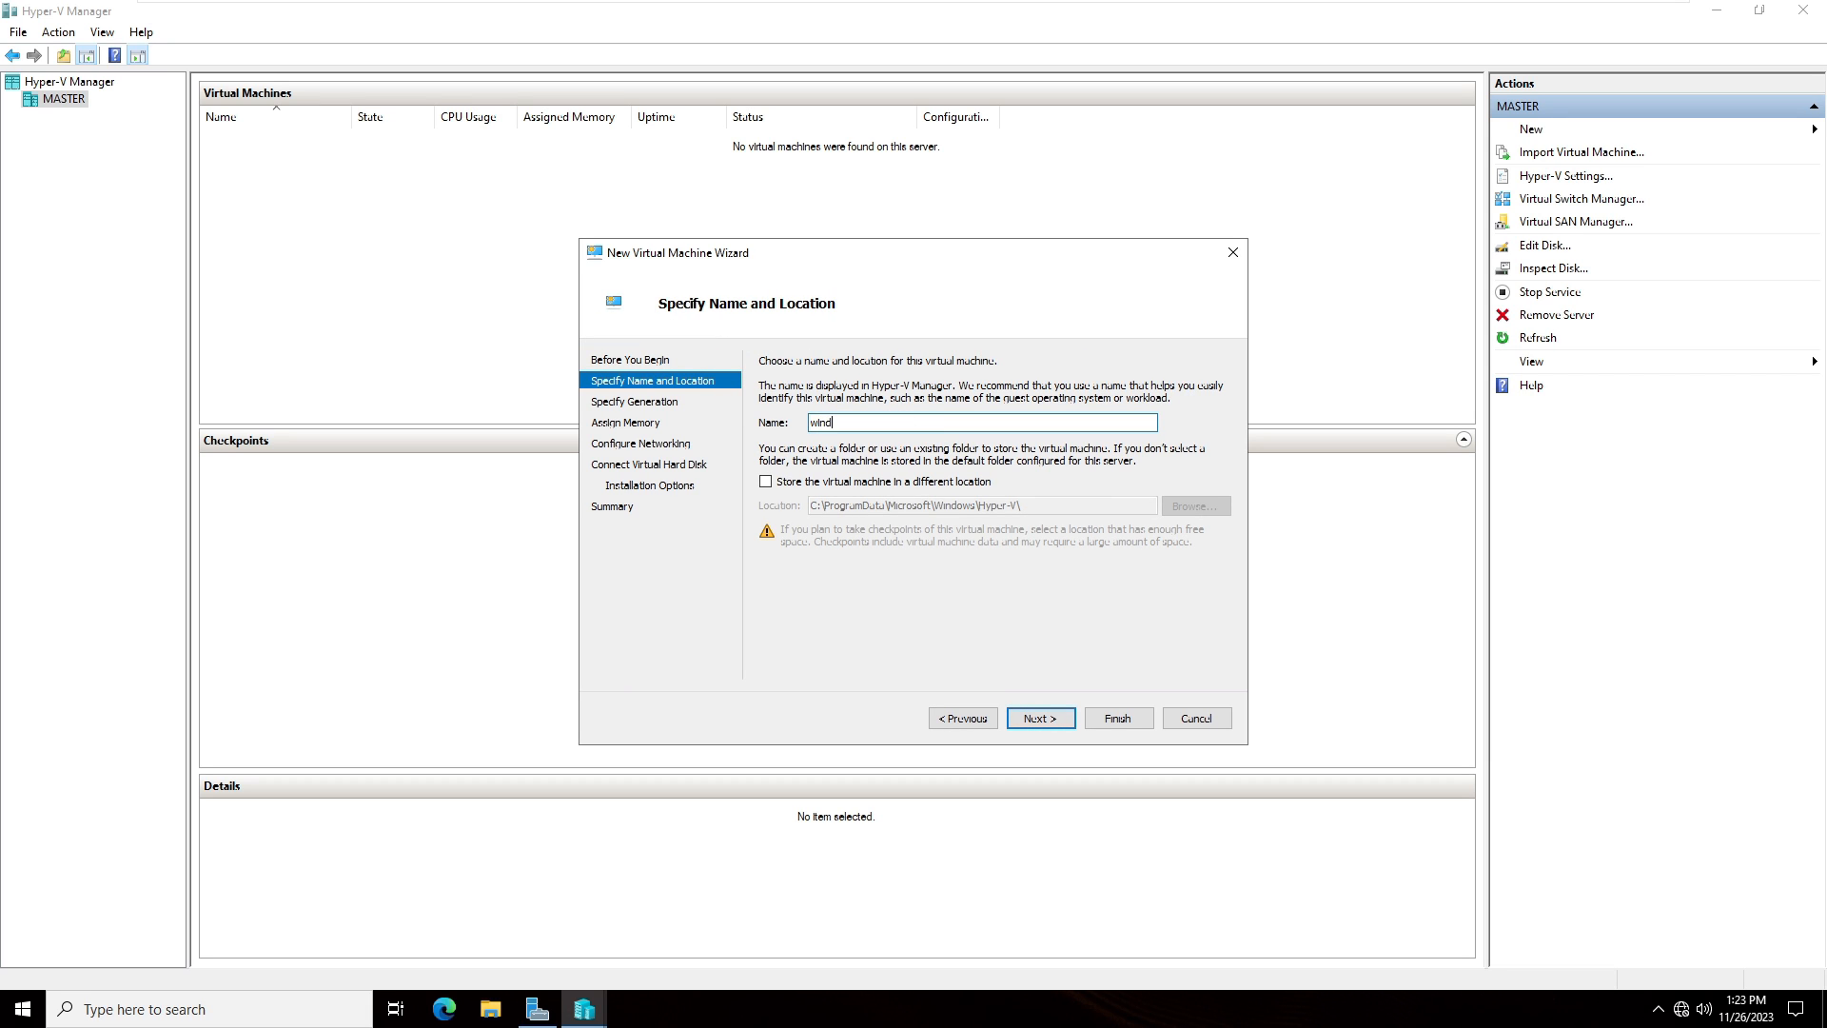
- Name the virtual machine windows 10 and enable storing it in a different location
{"action": "type", "text": "10"}
{"action": "left_click", "coordinate": [927, 484]}
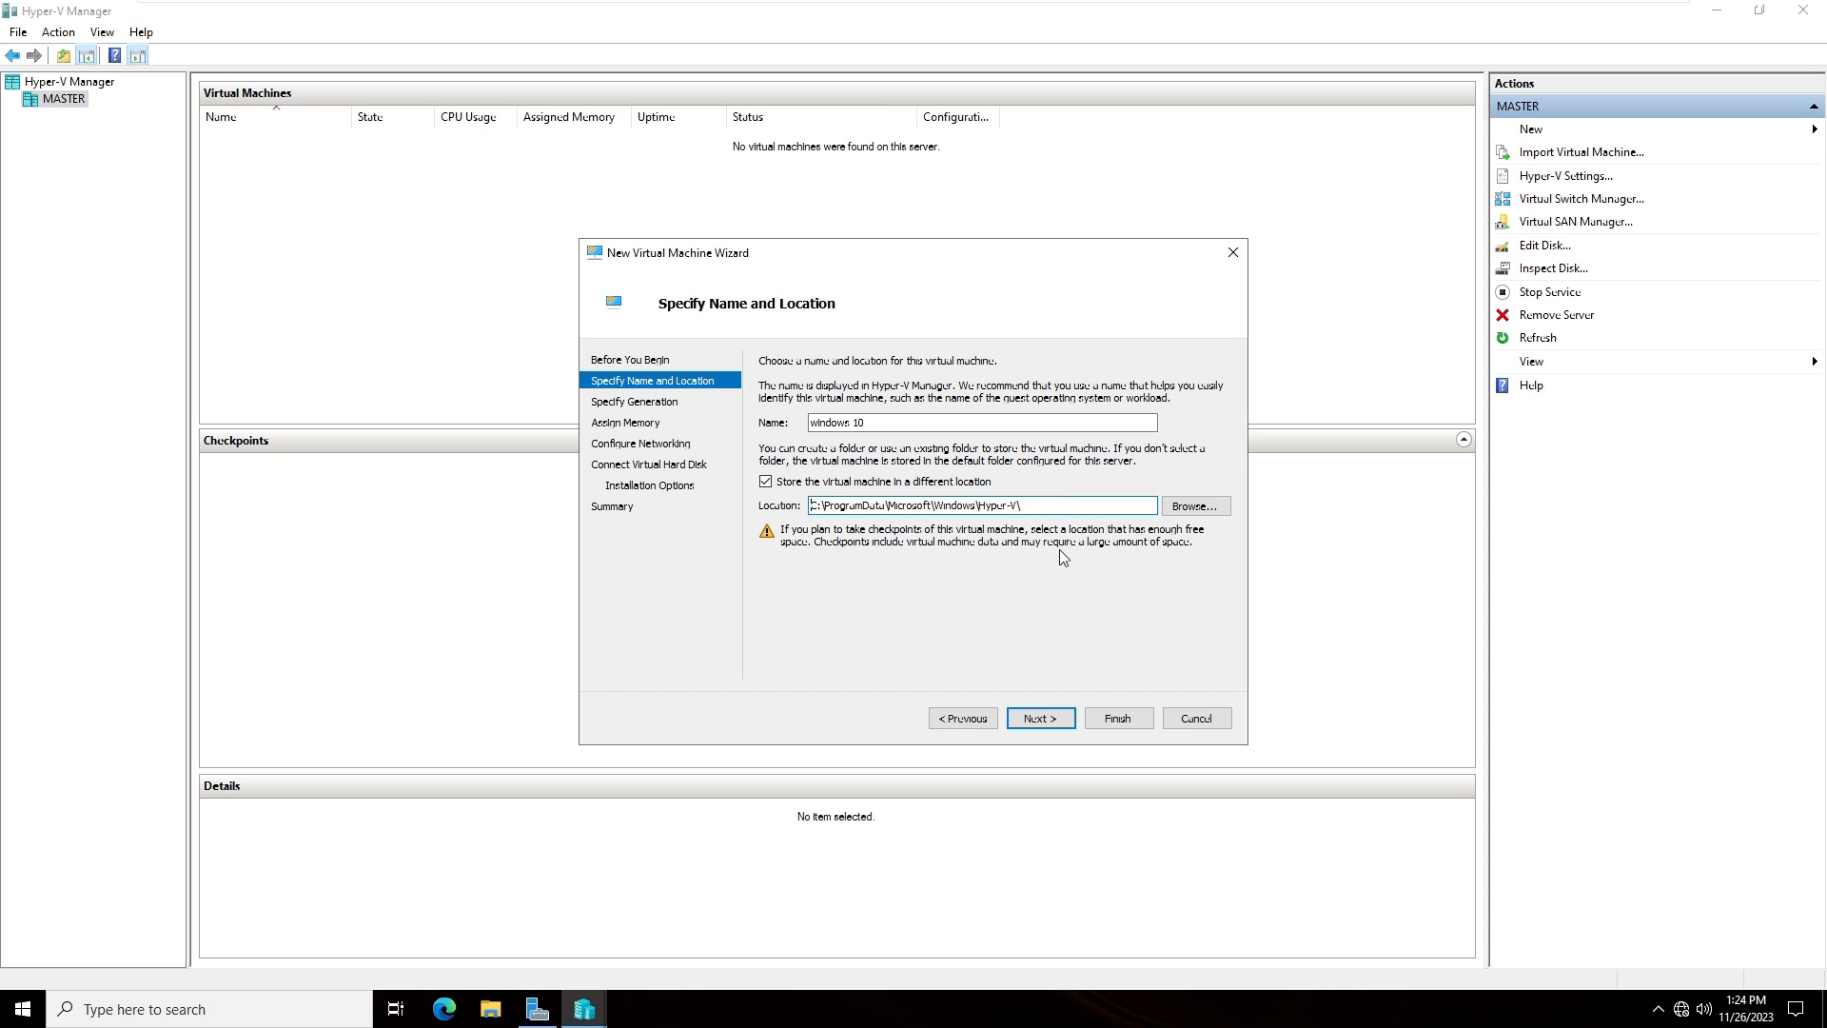
{"action": "left_click", "coordinate": [1040, 717]}
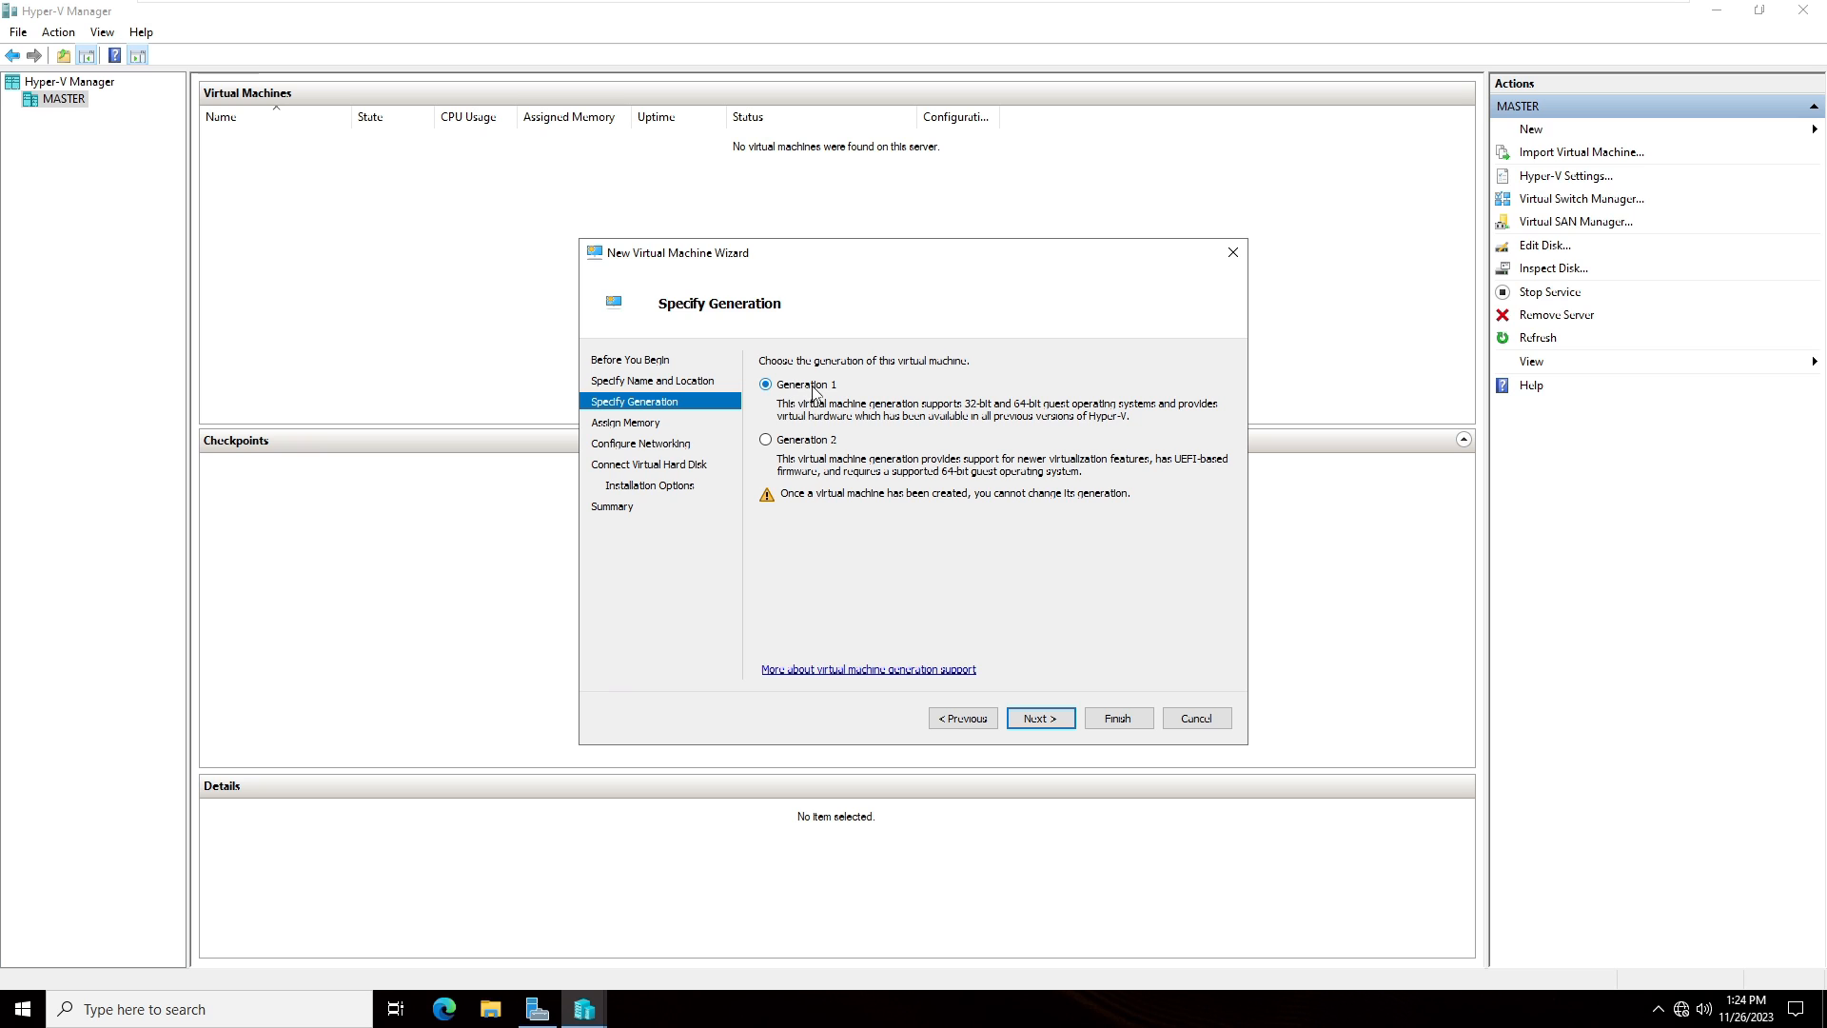
- Accept Generation 1, the default startup memory, and the default network connection settings
{"action": "left_click", "coordinate": [1033, 719]}
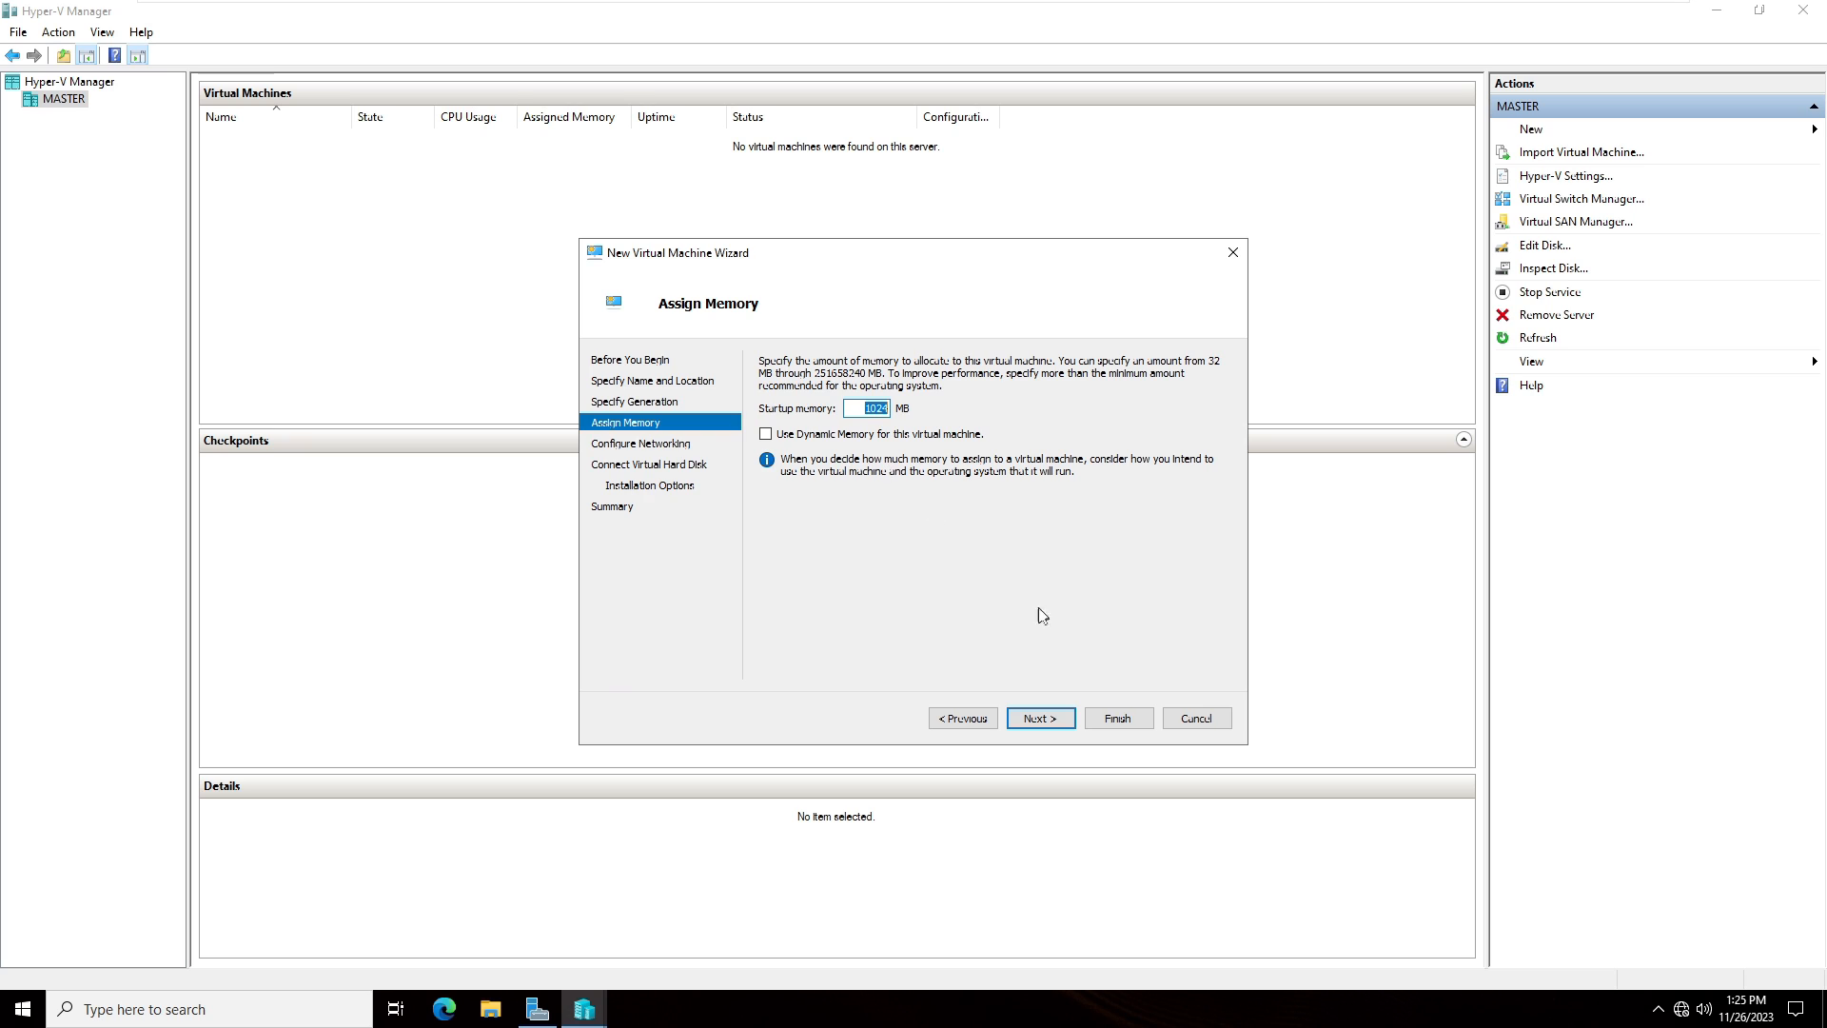
{"action": "left_click", "coordinate": [1049, 727]}
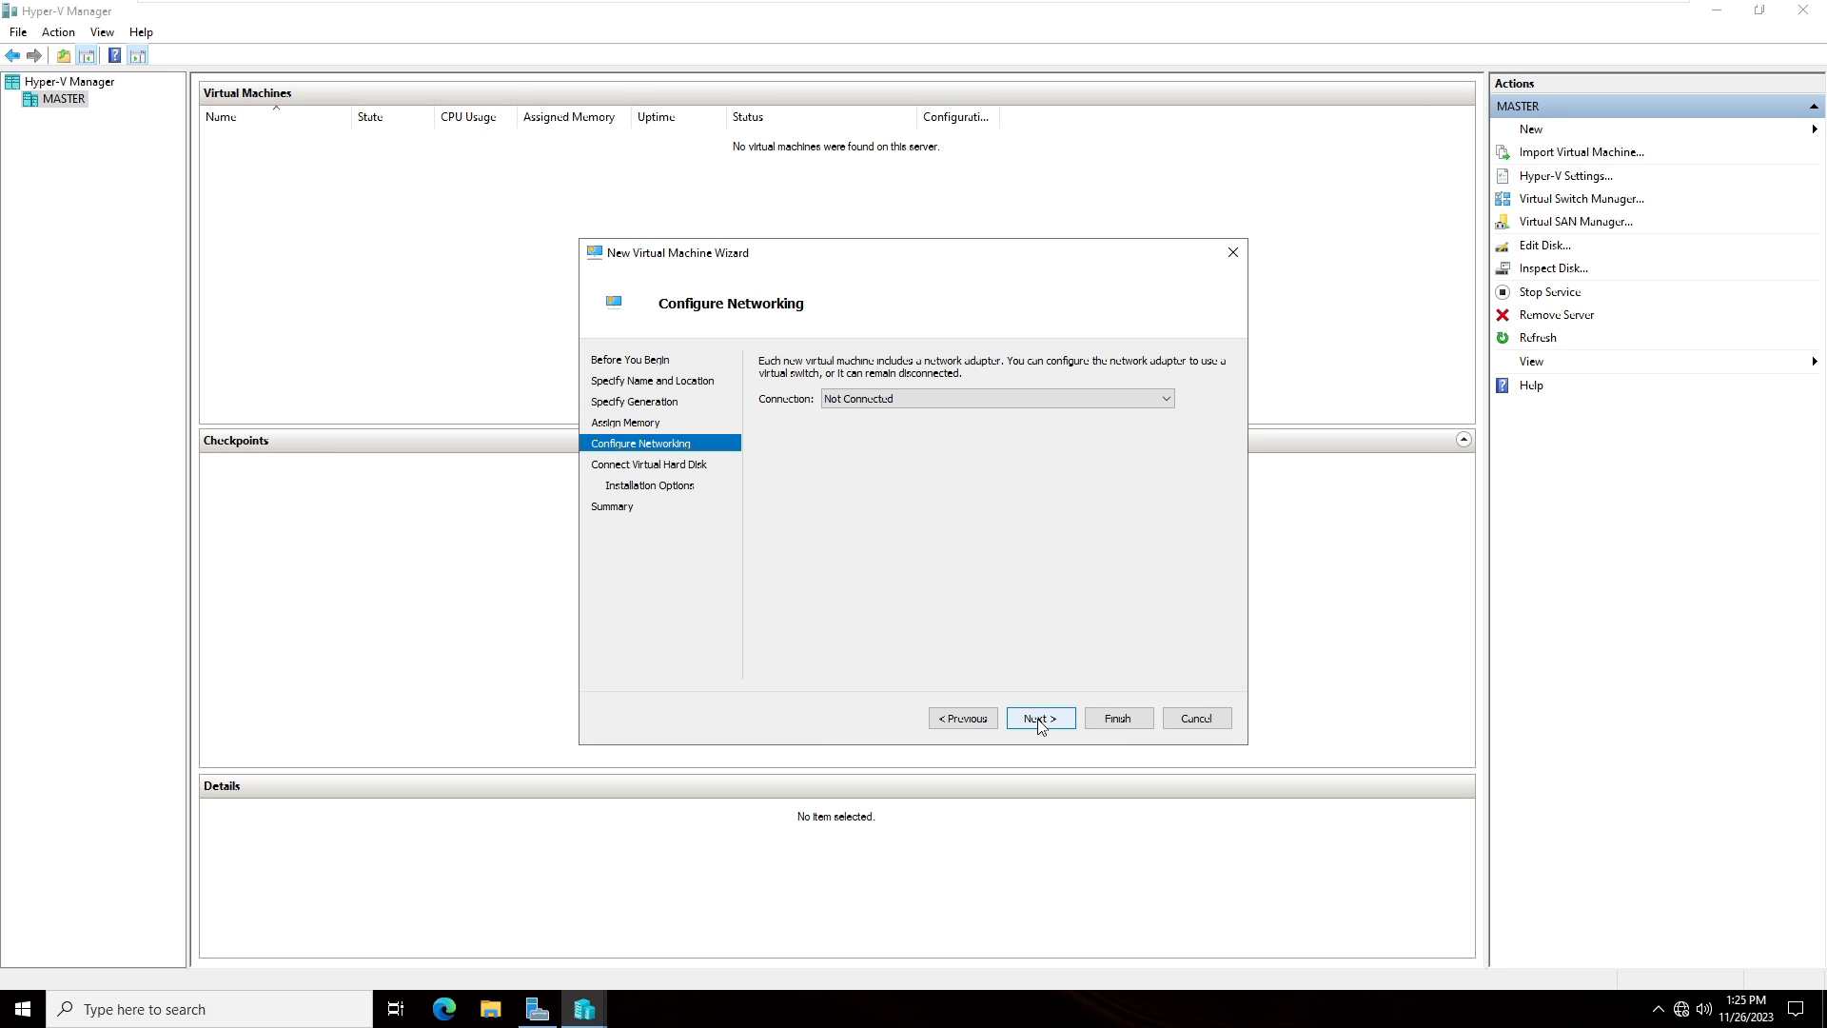
{"action": "left_click", "coordinate": [1041, 723]}
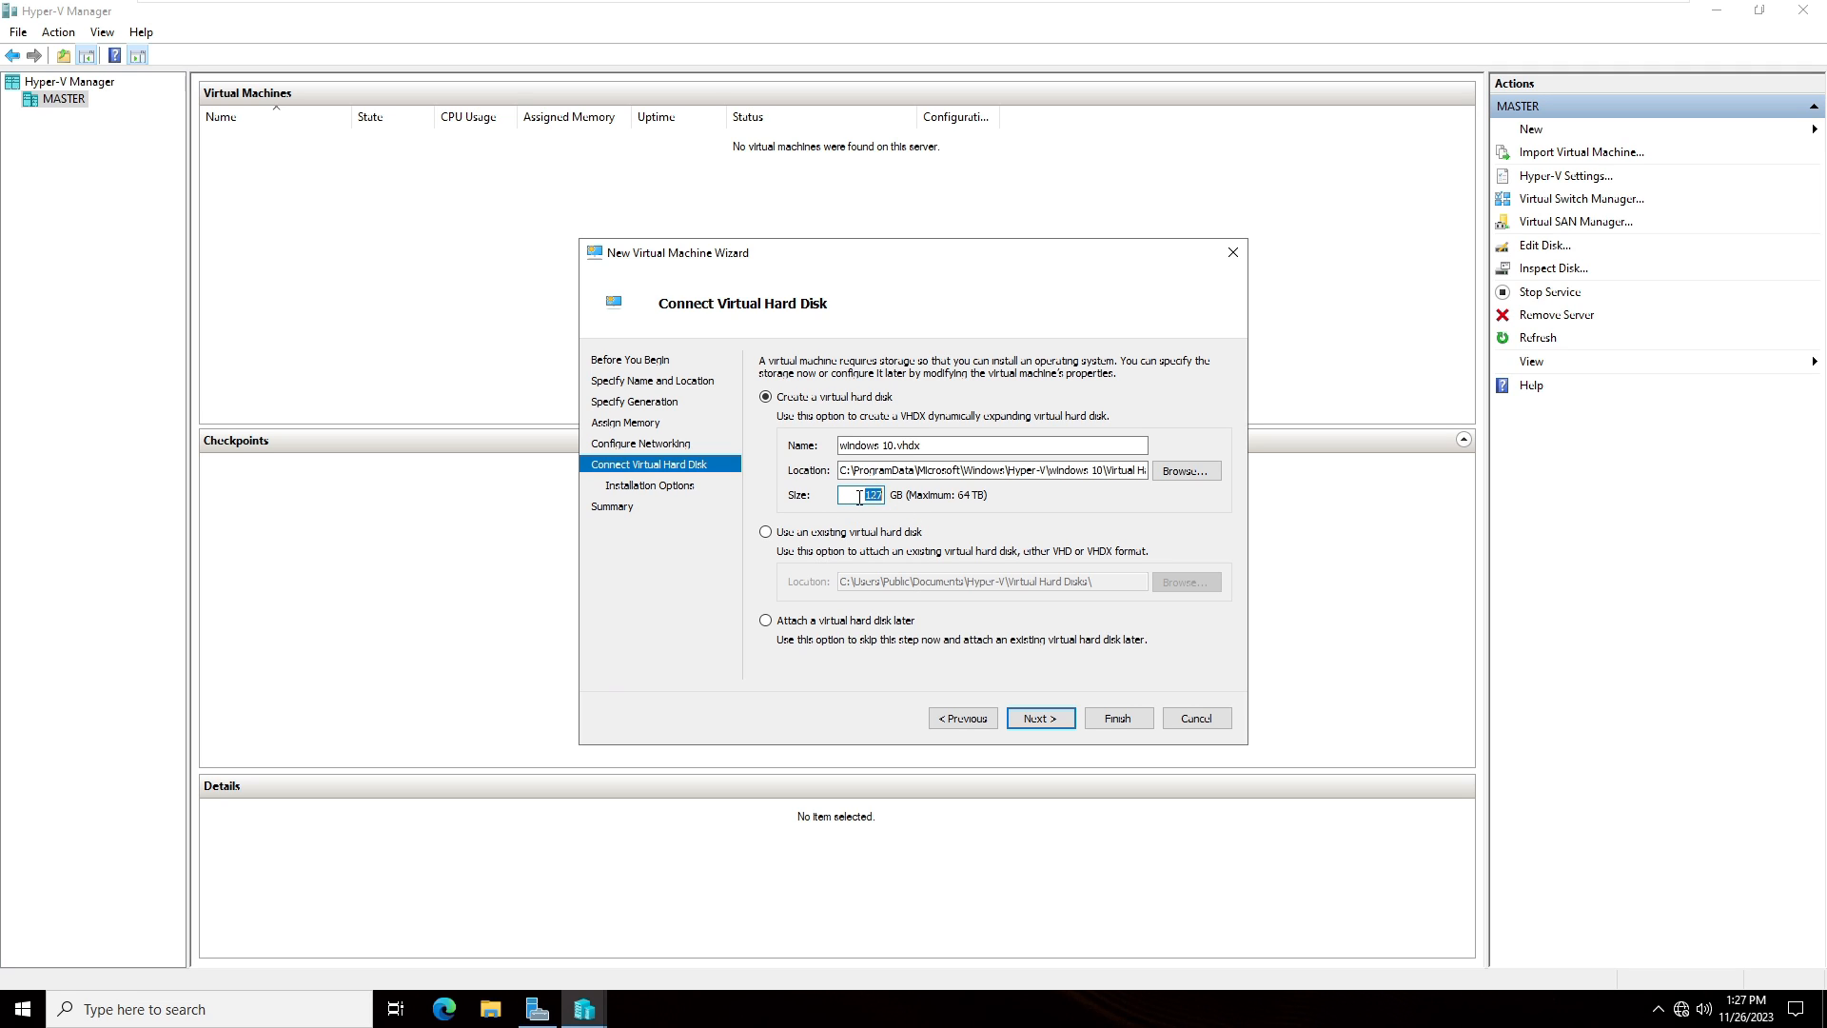
- Create a new 50 GB virtual hard disk named windows 10.vhdx for the virtual machine
{"action": "type", "text": "50"}
{"action": "left_click", "coordinate": [767, 534]}
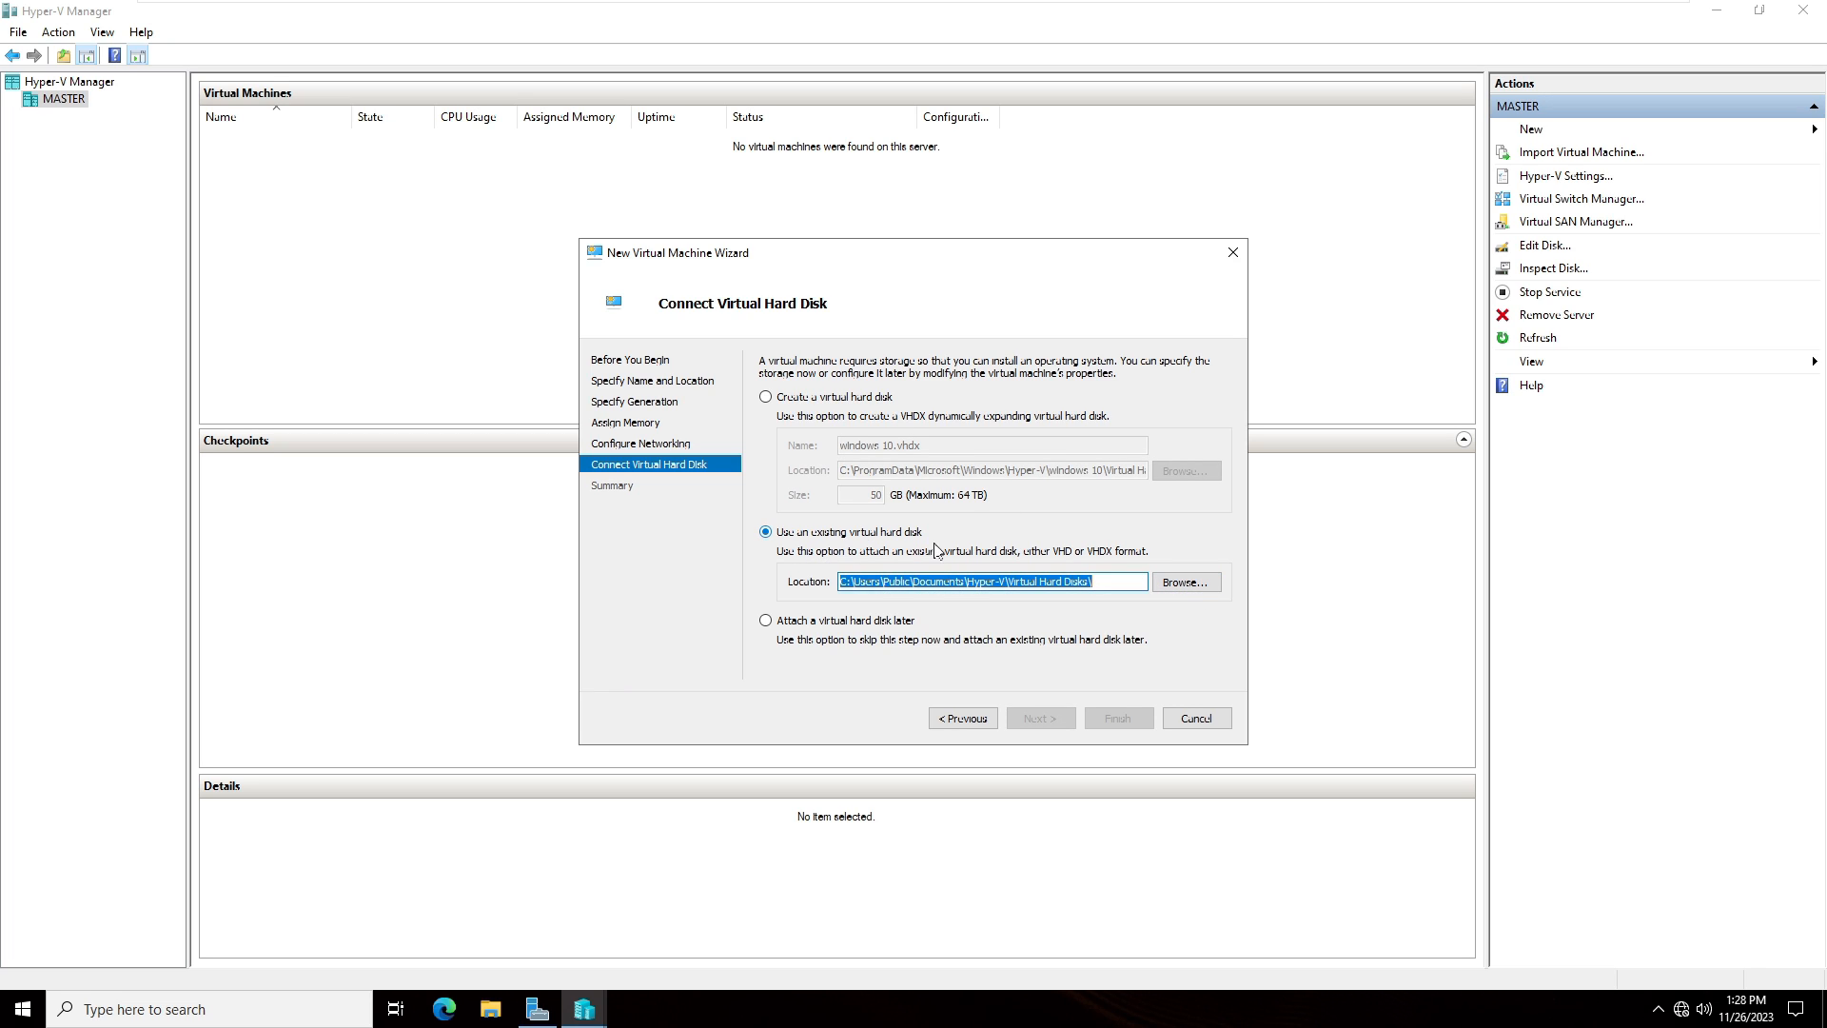
{"action": "left_click", "coordinate": [766, 398]}
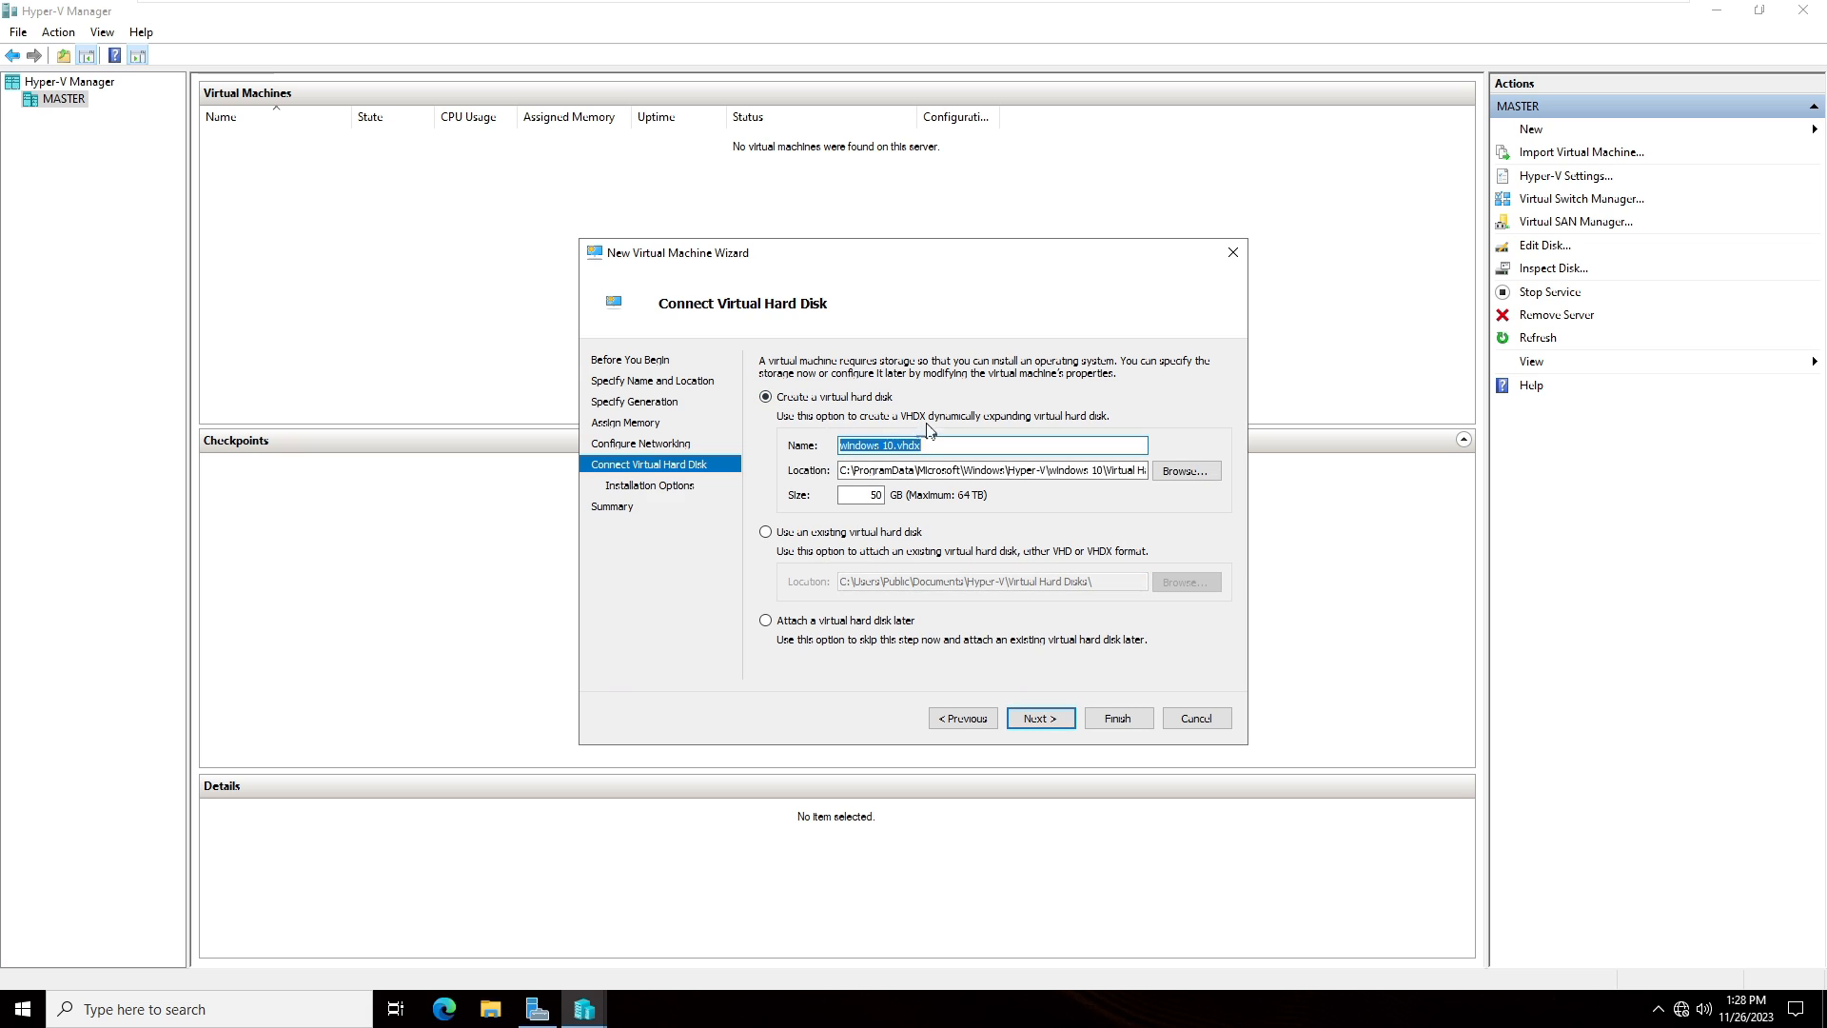
{"action": "left_click", "coordinate": [1041, 717]}
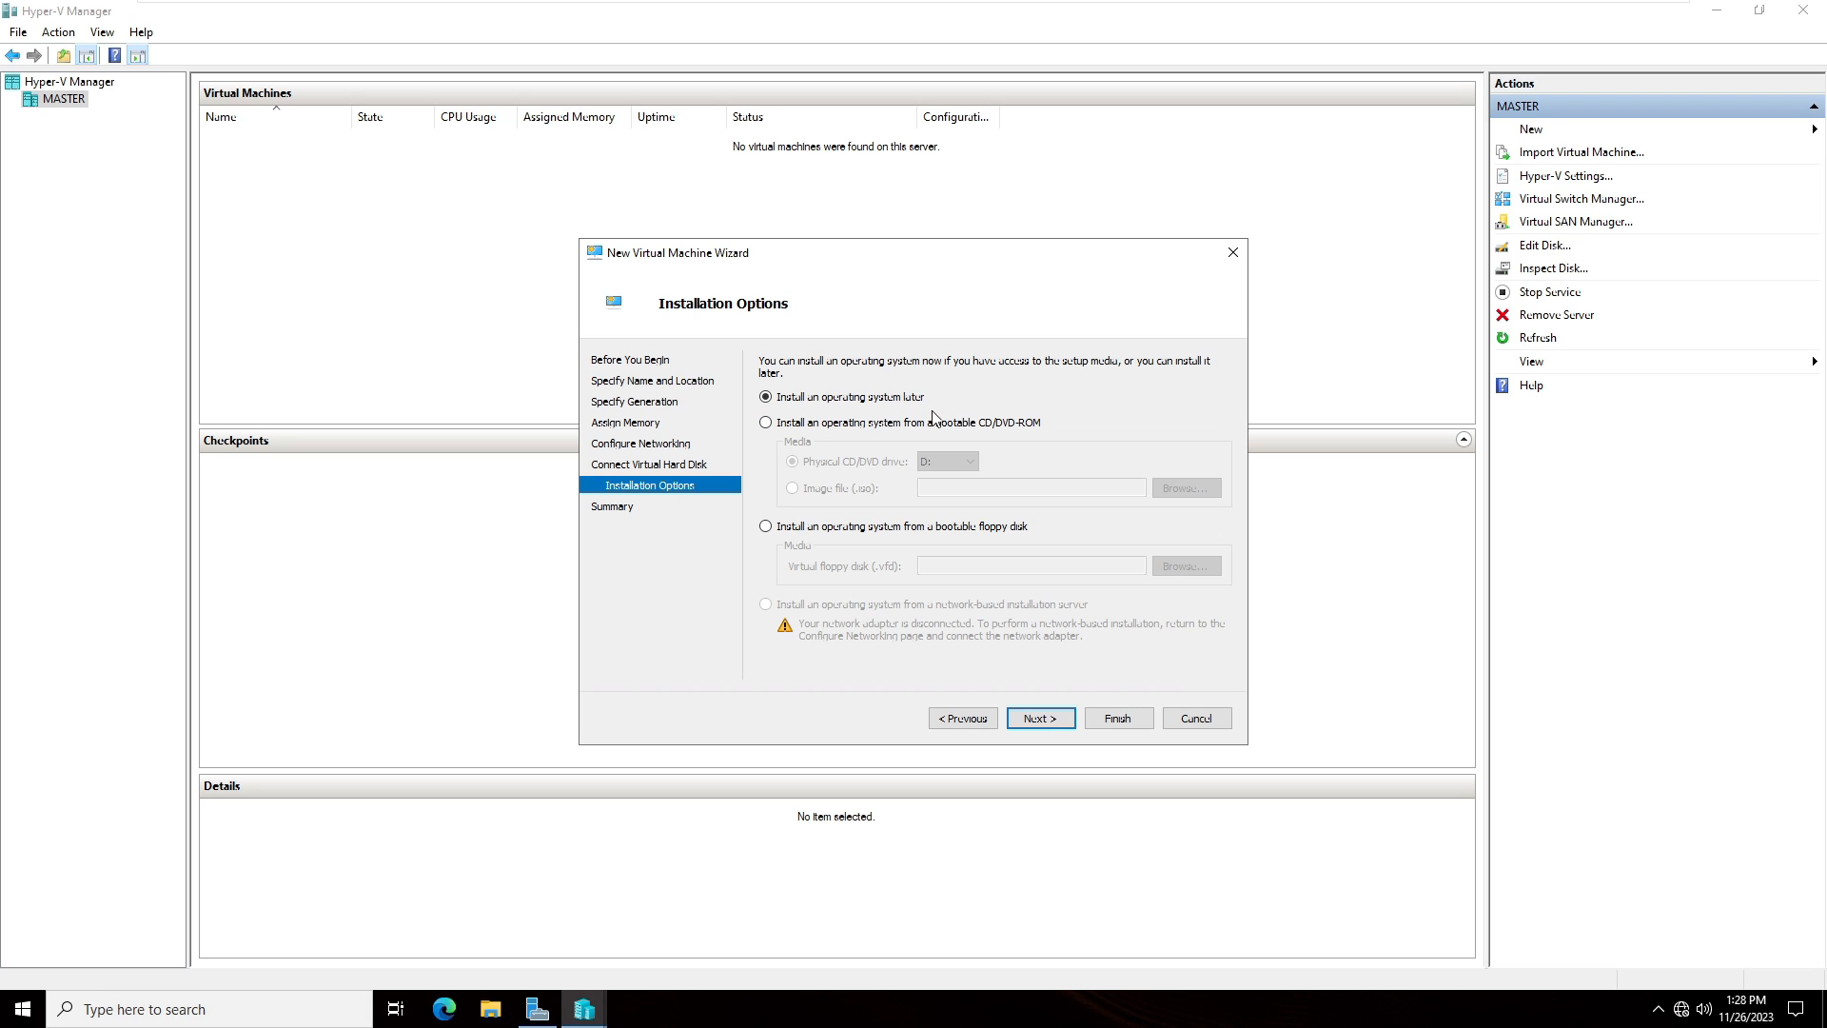
- Set the installation media to boot from the ISO image file C:\Windows 10.iso
{"action": "left_click", "coordinate": [769, 424]}
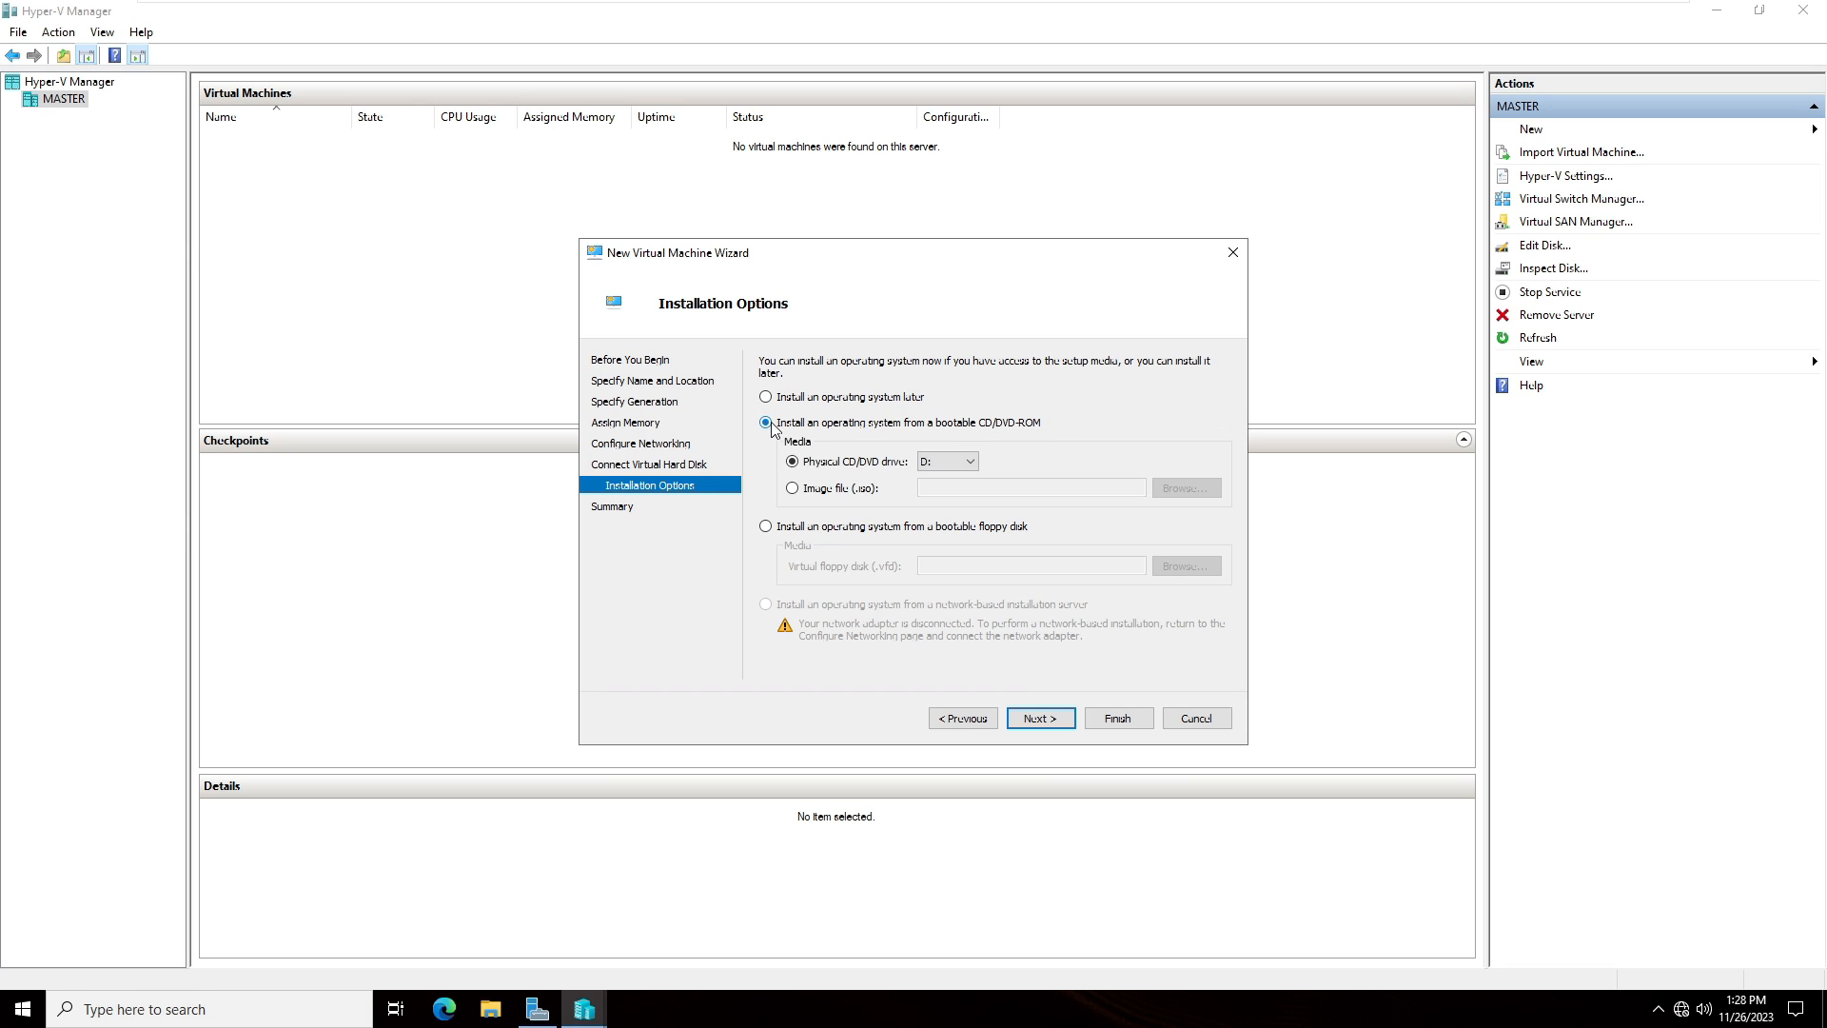
{"action": "left_click", "coordinate": [793, 490]}
{"action": "left_click", "coordinate": [1183, 485]}
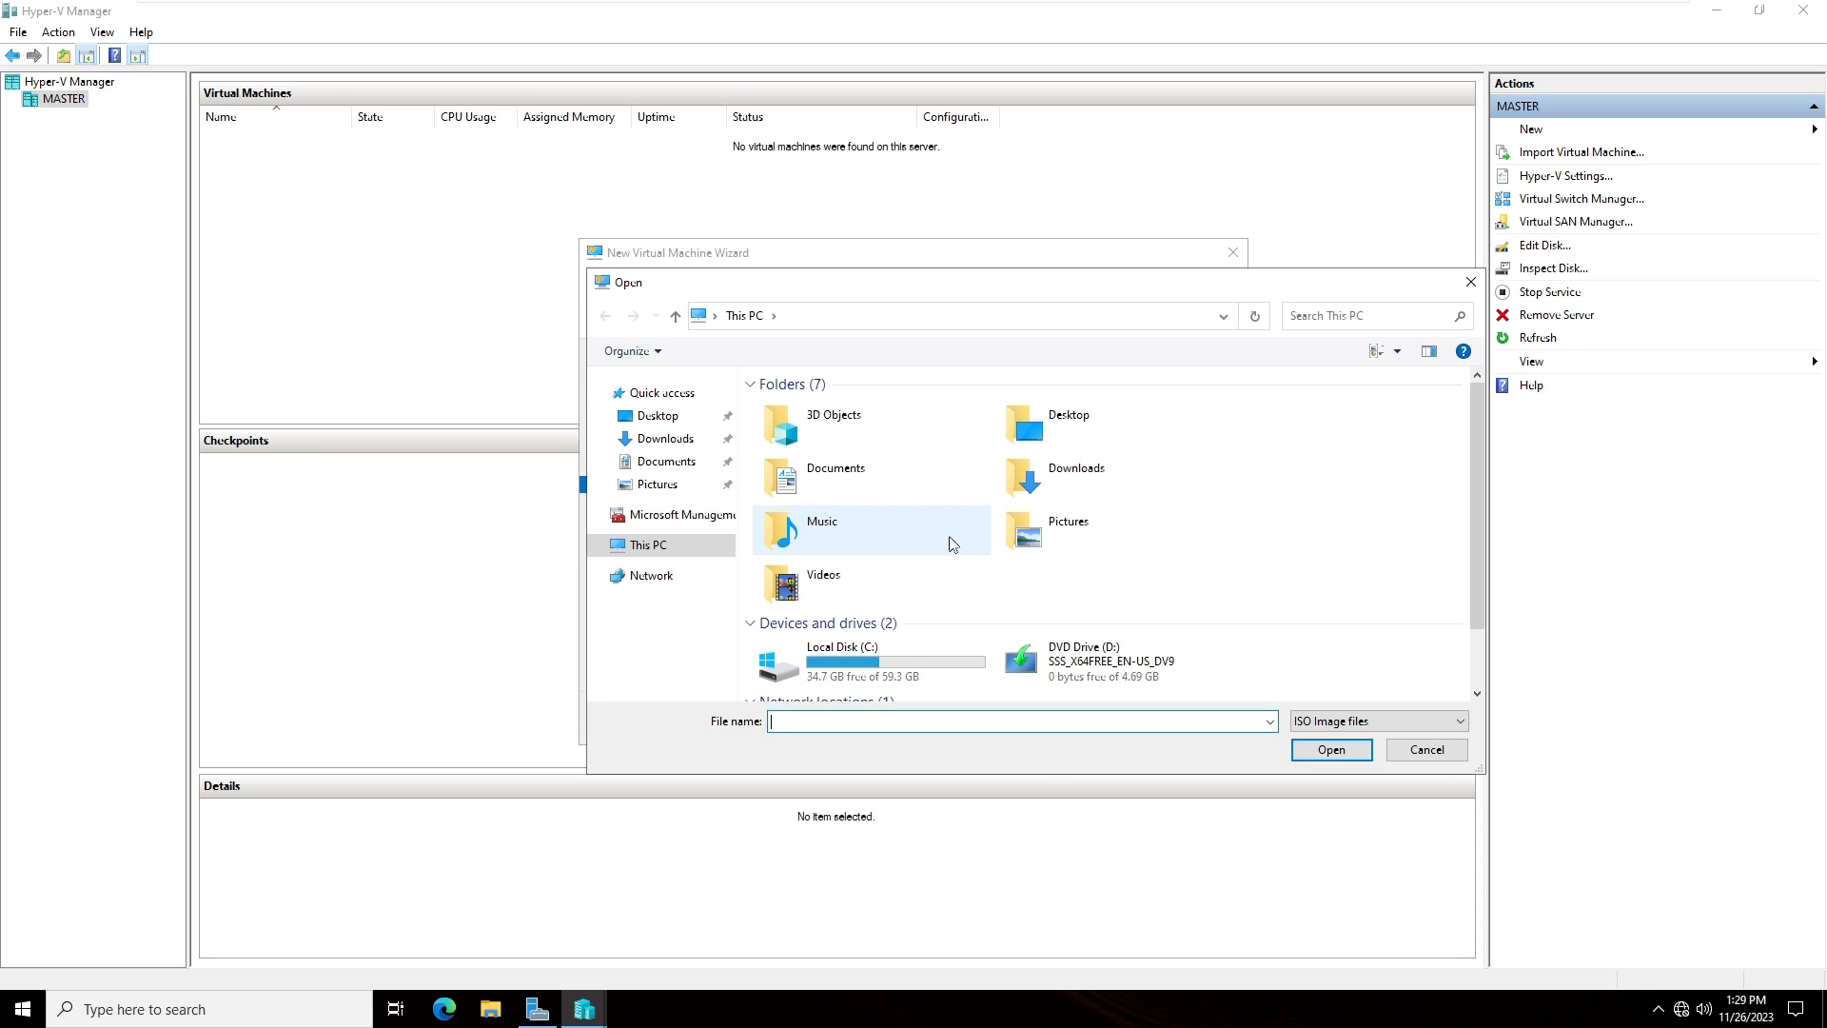
{"action": "double_click", "coordinate": [841, 650]}
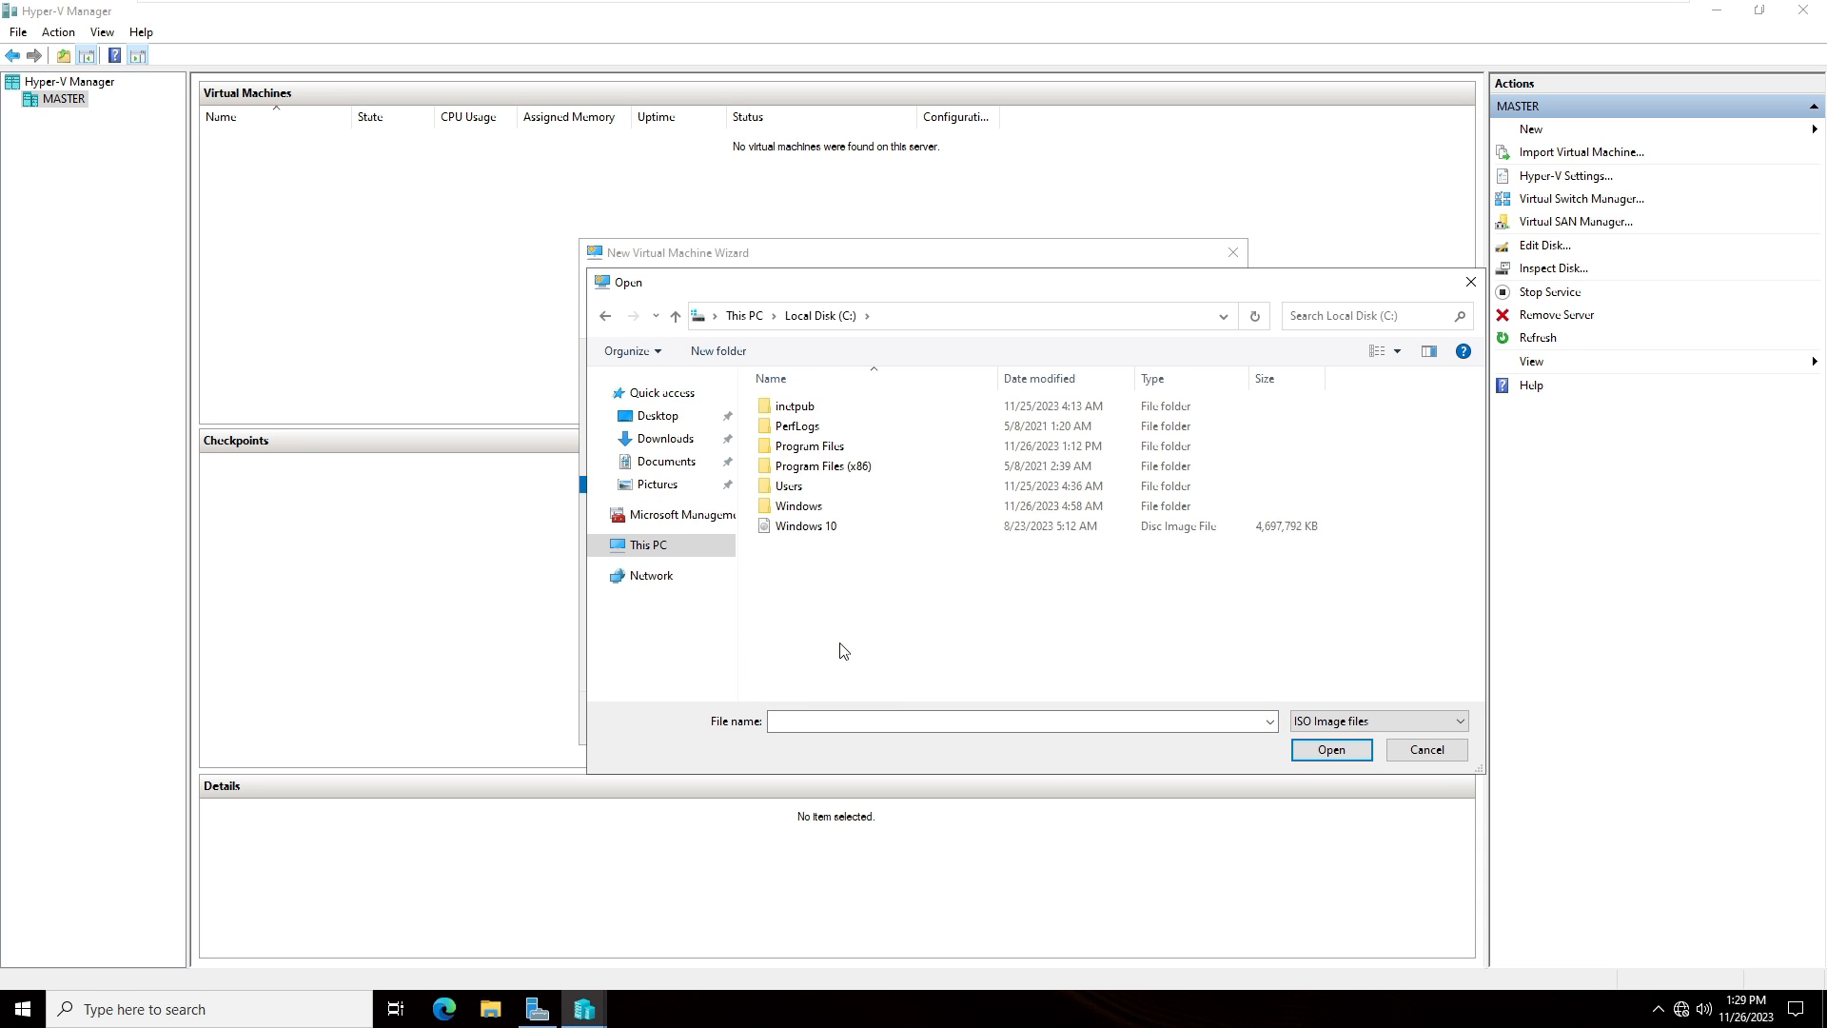
{"action": "double_click", "coordinate": [826, 531]}
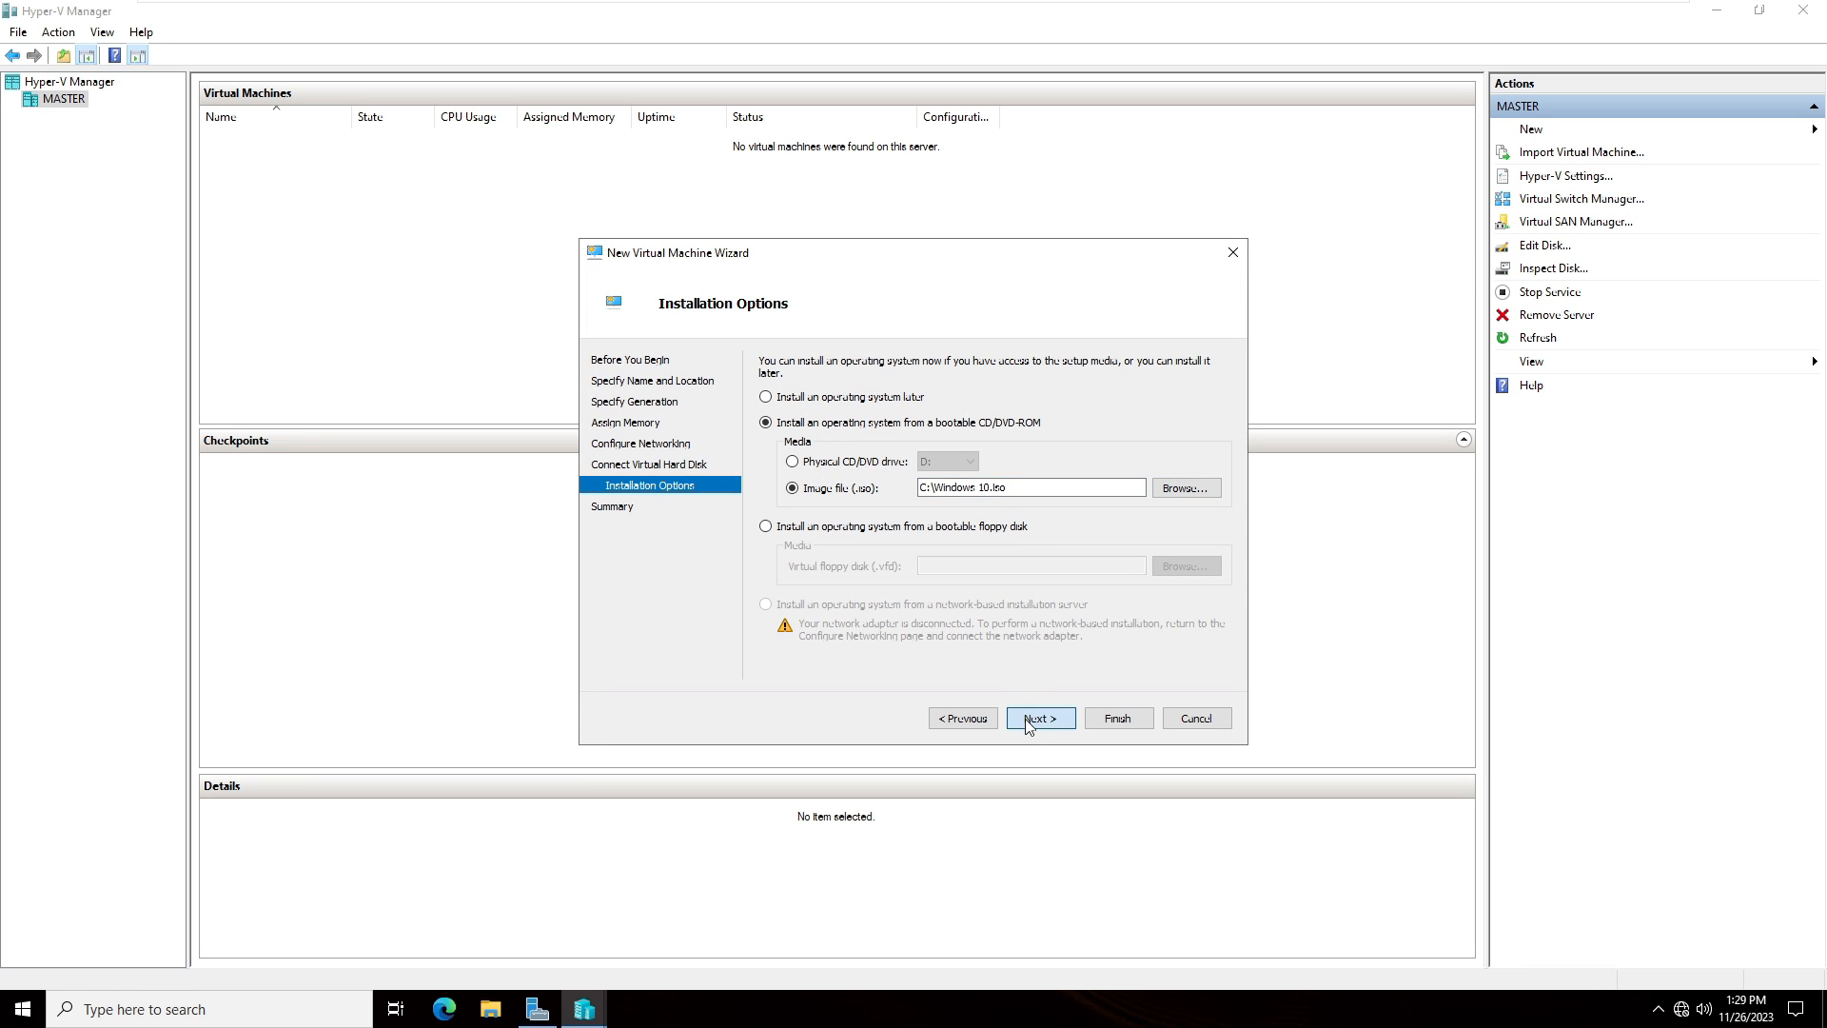
{"action": "left_click", "coordinate": [1025, 717]}
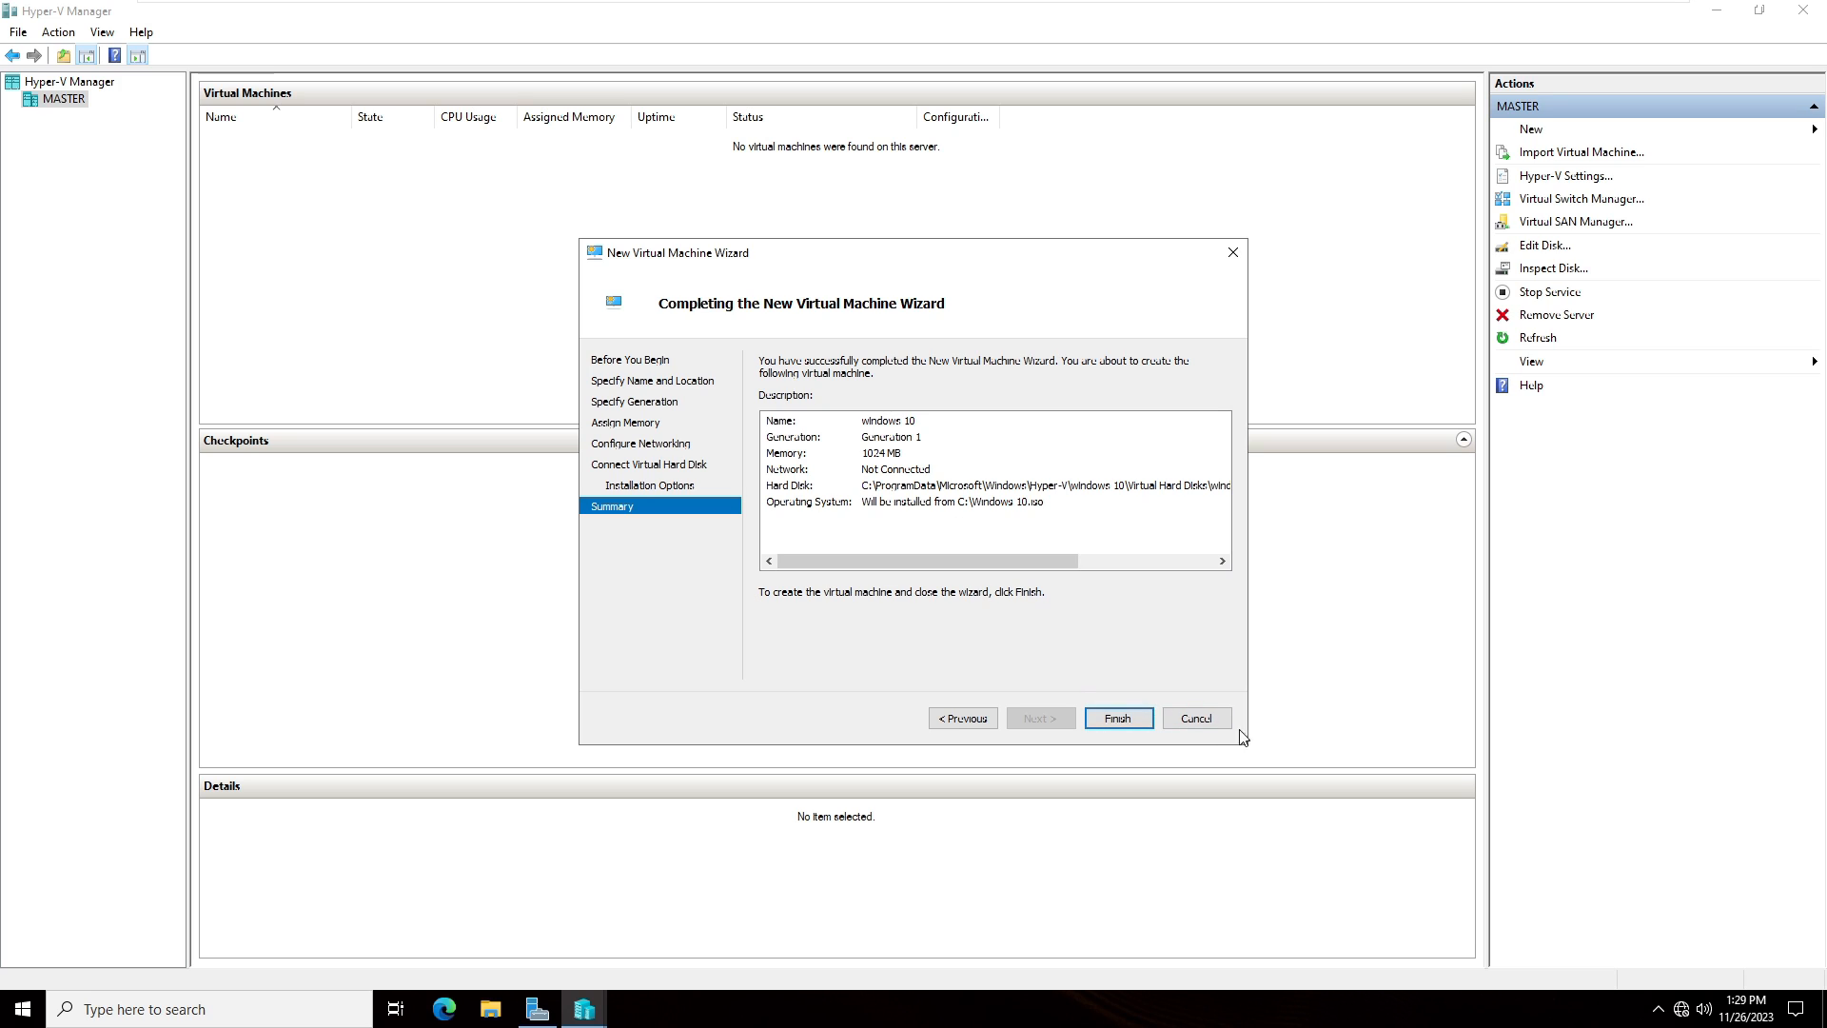
- Finish the New Virtual Machine Wizard and start the windows 10 64bit virtual machine
{"action": "left_click", "coordinate": [1148, 719]}
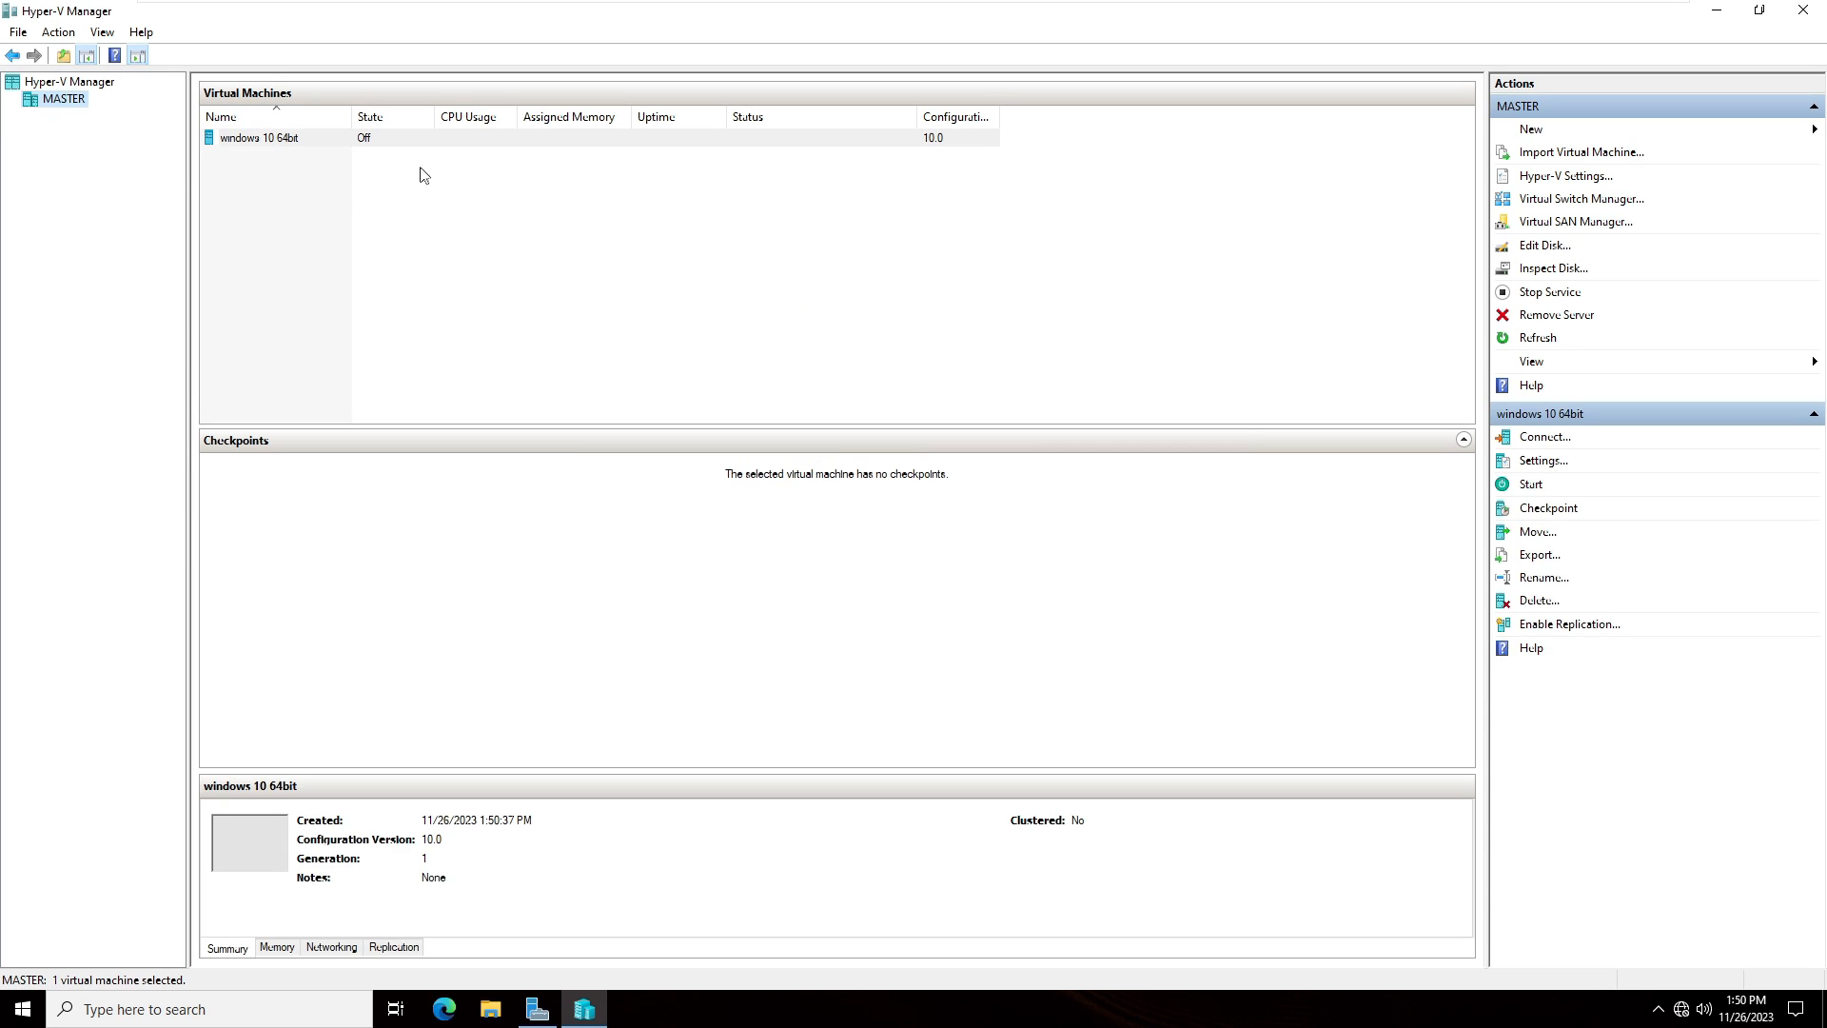
{"action": "left_click", "coordinate": [276, 155]}
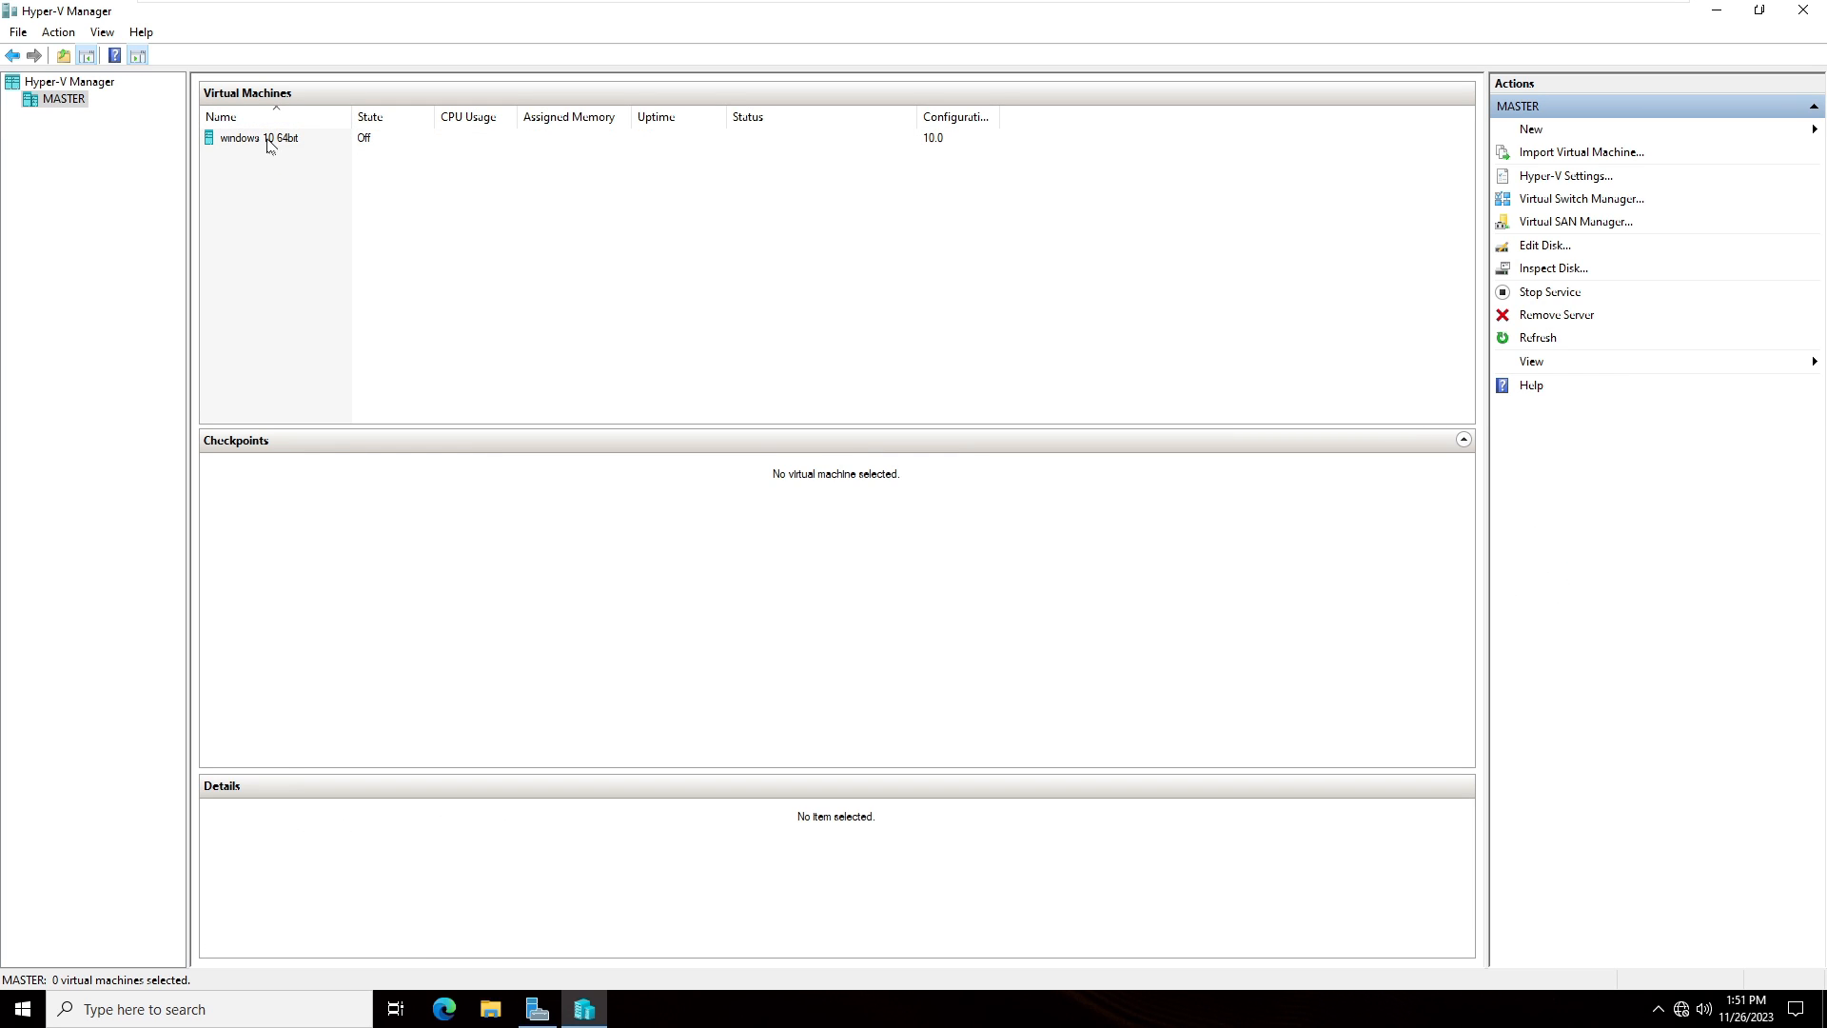
{"action": "left_click", "coordinate": [280, 141]}
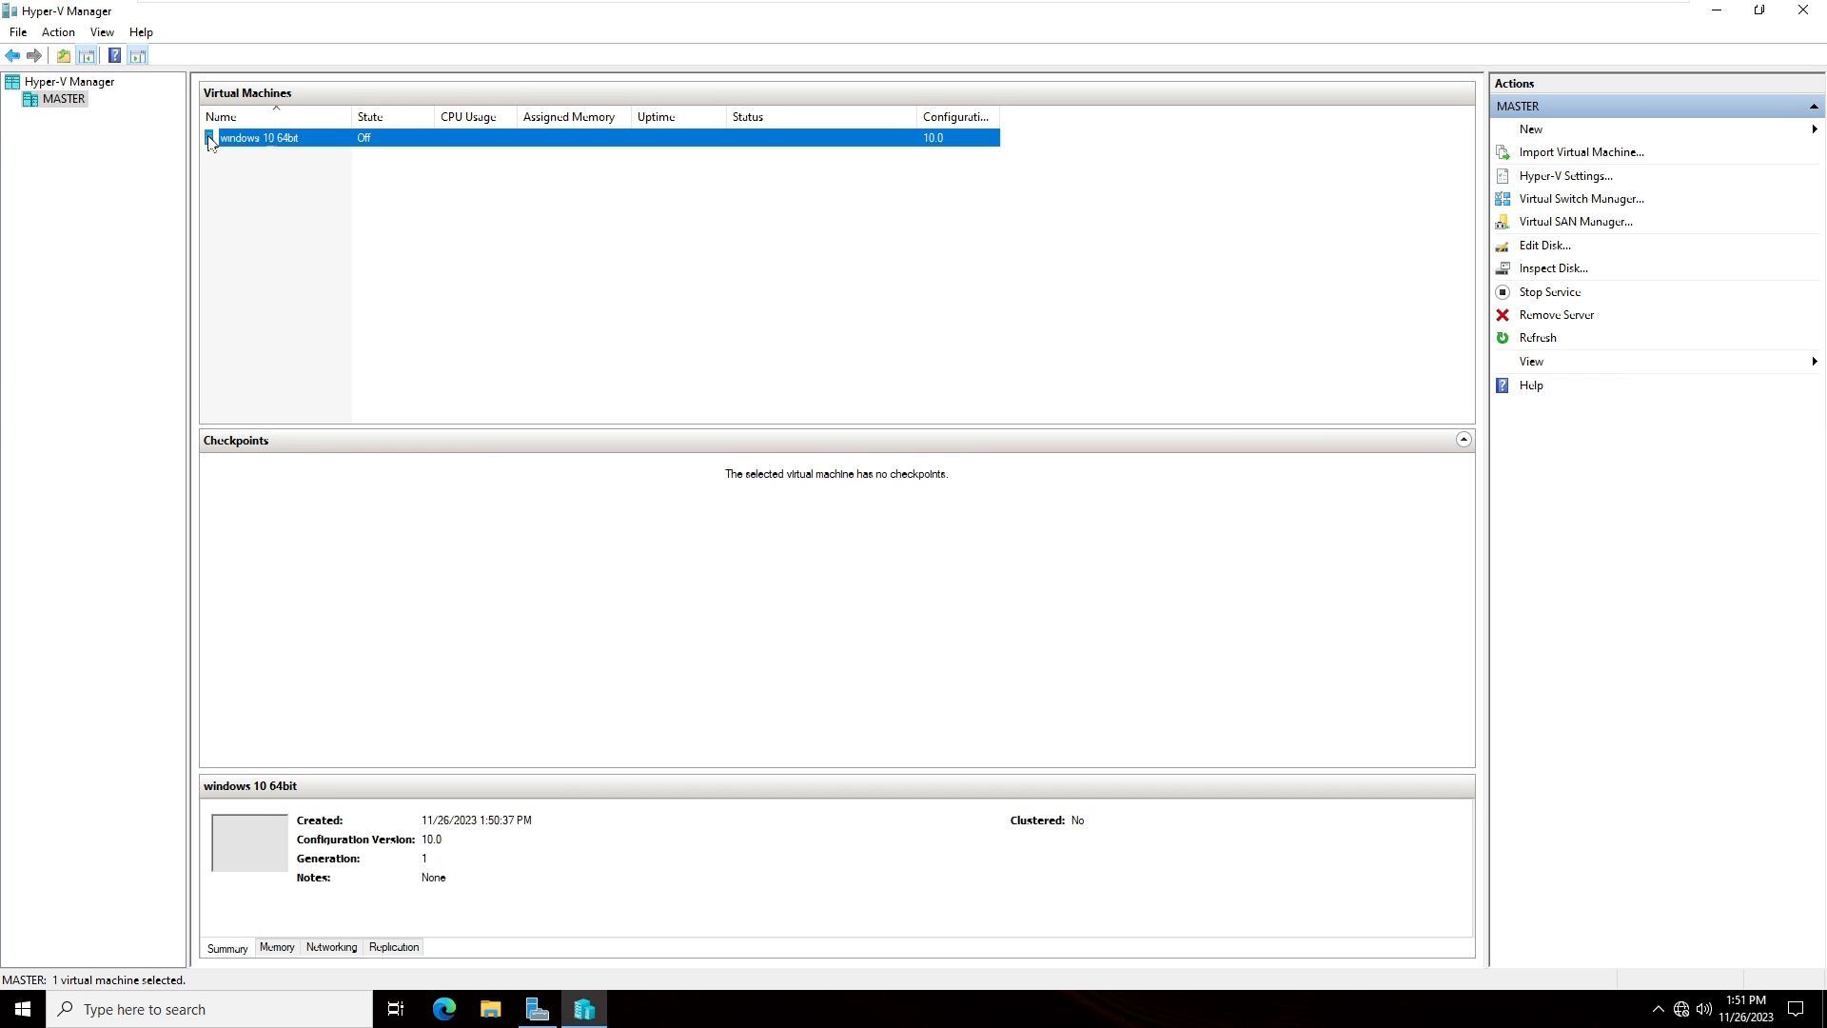
{"action": "right_click", "coordinate": [283, 138]}
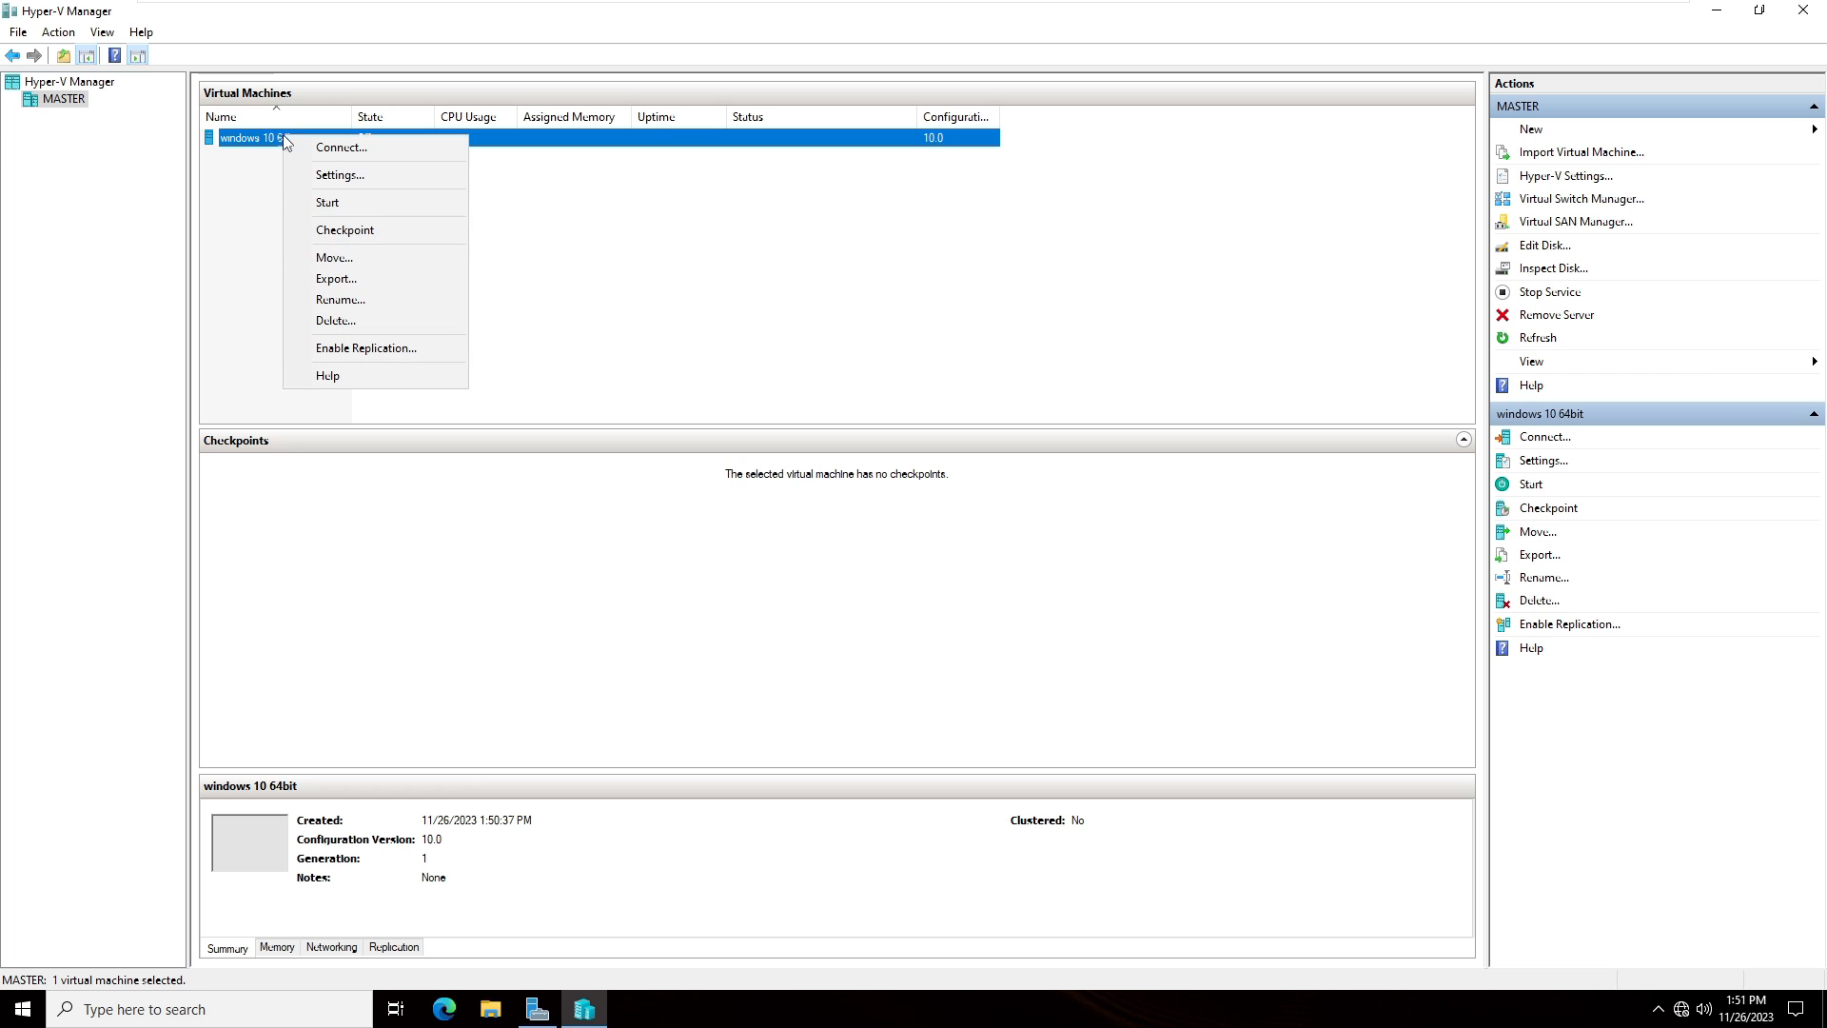
{"action": "left_click", "coordinate": [338, 202]}
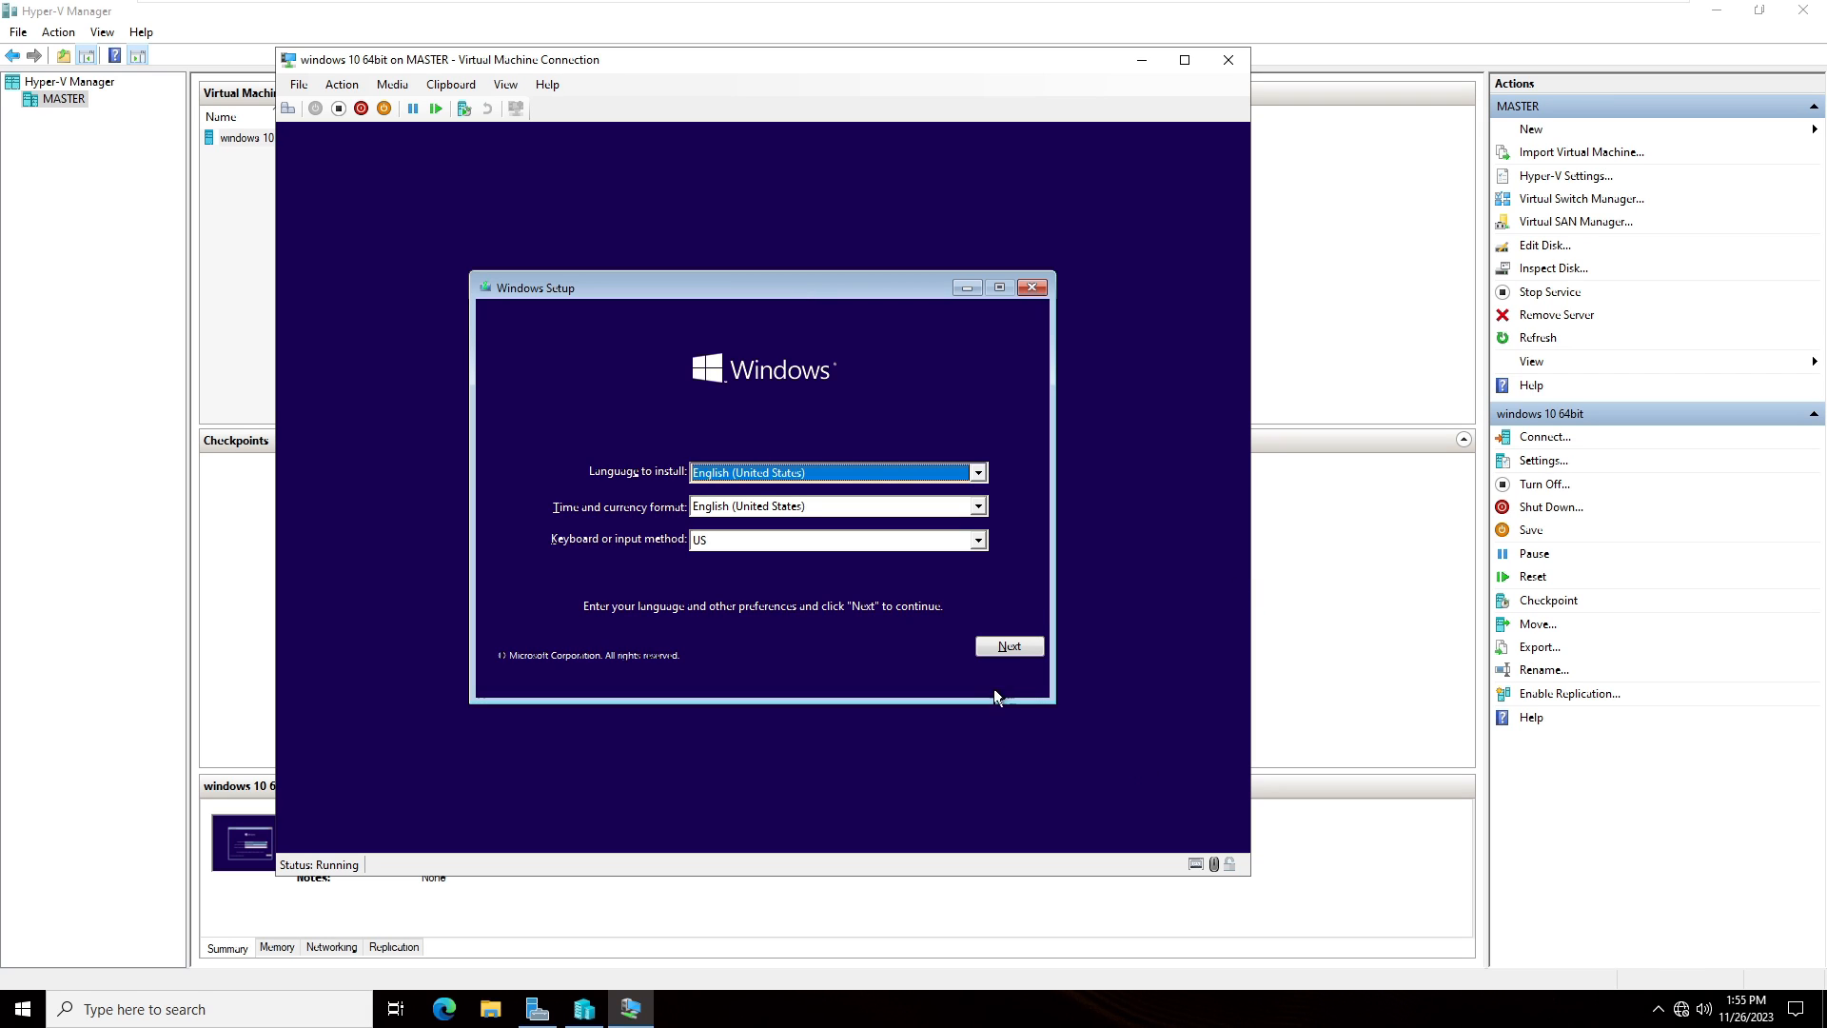
- Begin Windows Setup with default language settings, skip the product key, and select the Windows 10 Pro edition
{"action": "left_click", "coordinate": [1012, 651]}
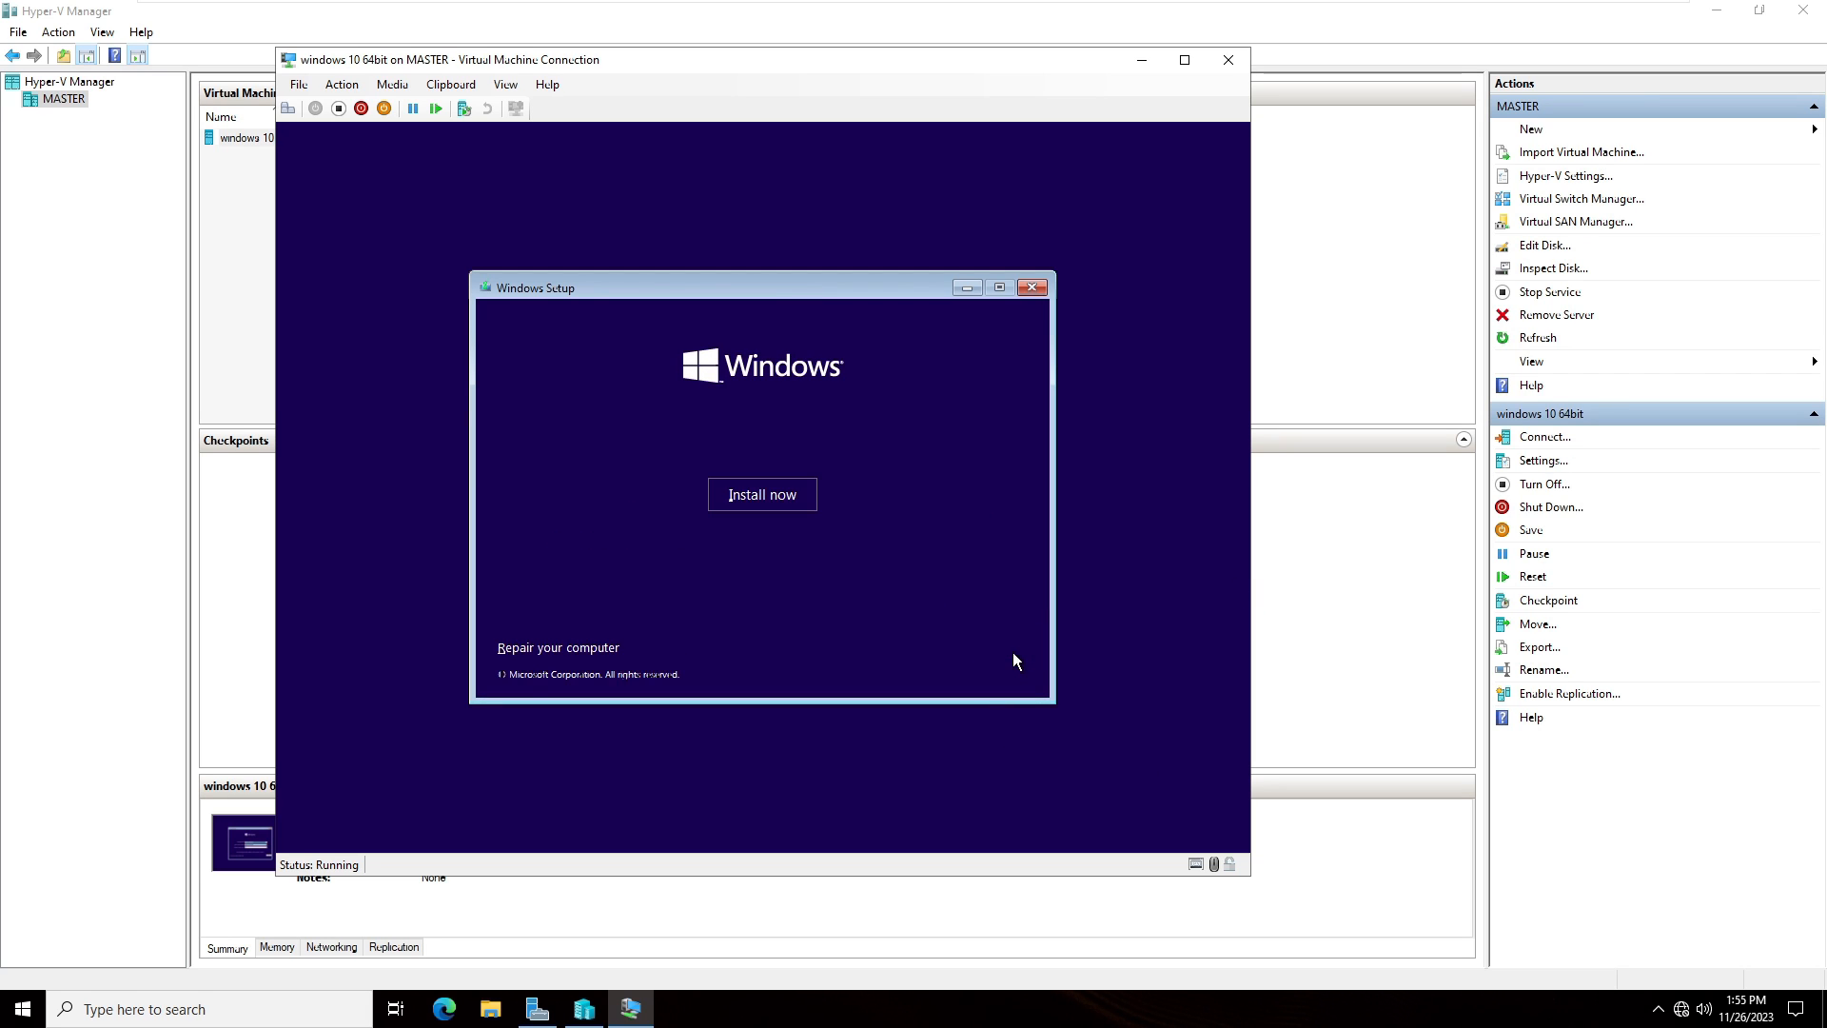
{"action": "left_click", "coordinate": [760, 493]}
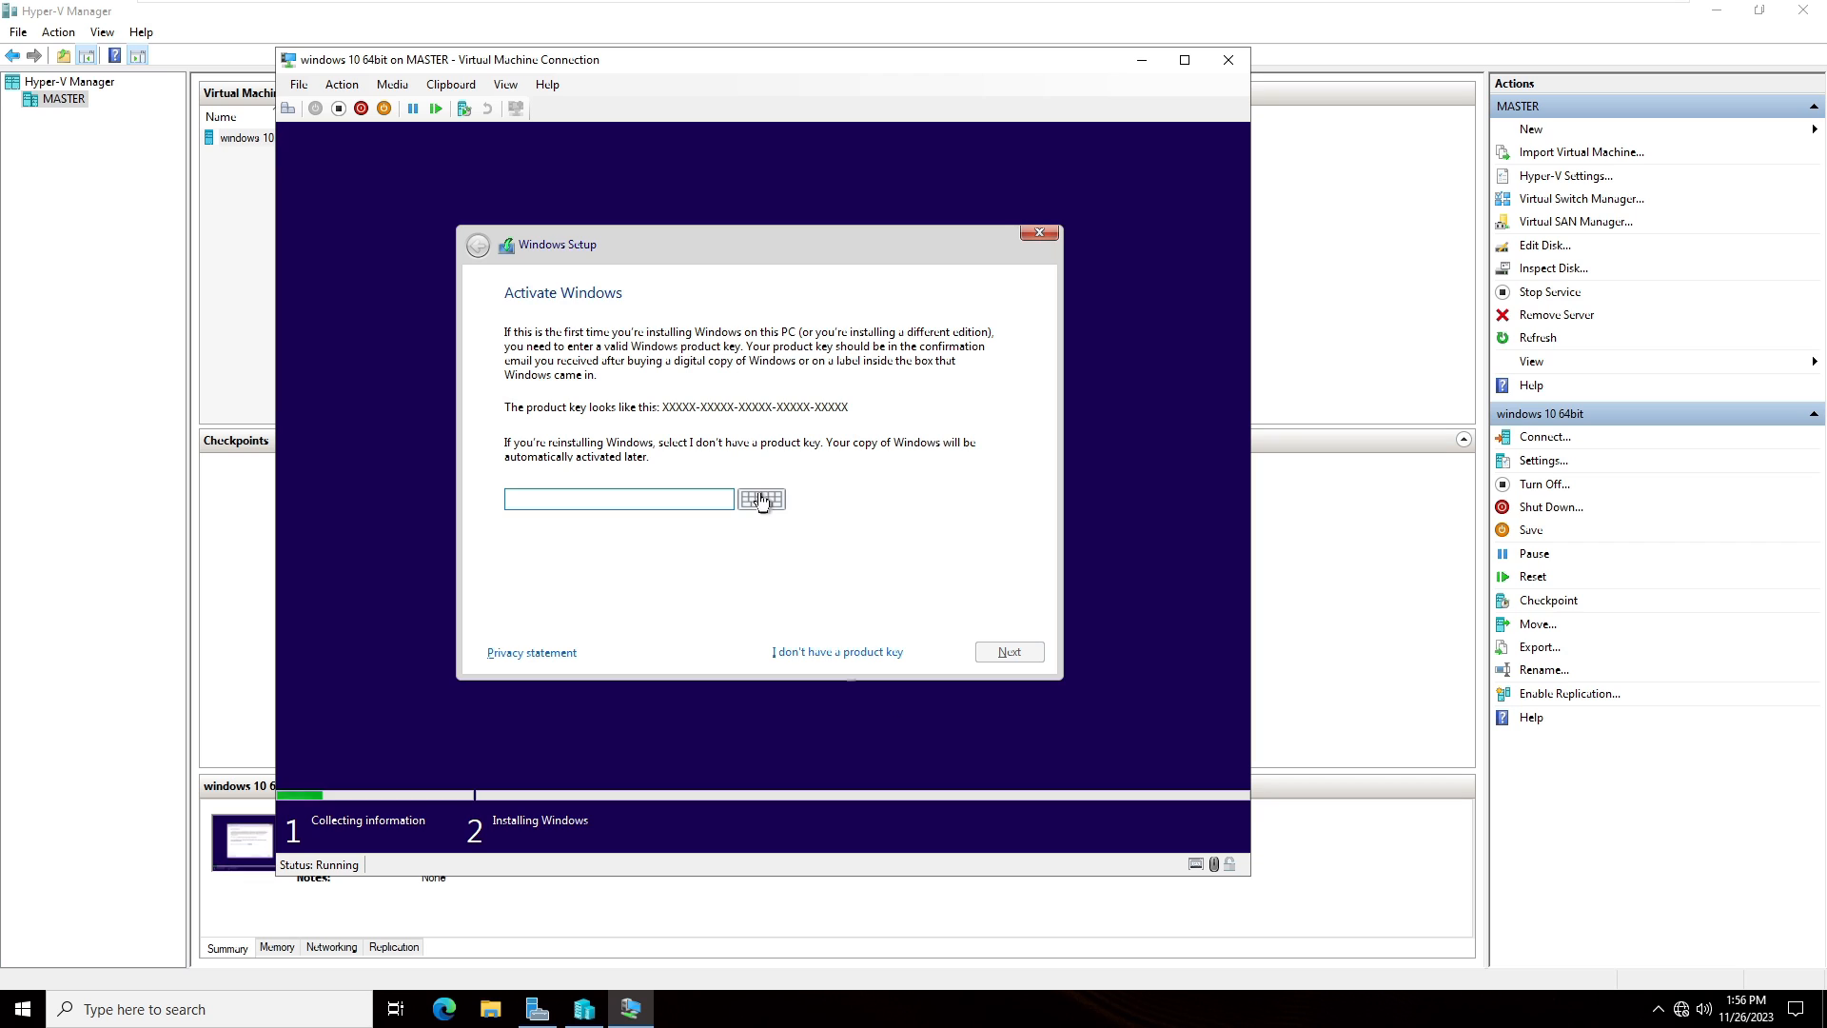
{"action": "left_click", "coordinate": [827, 652]}
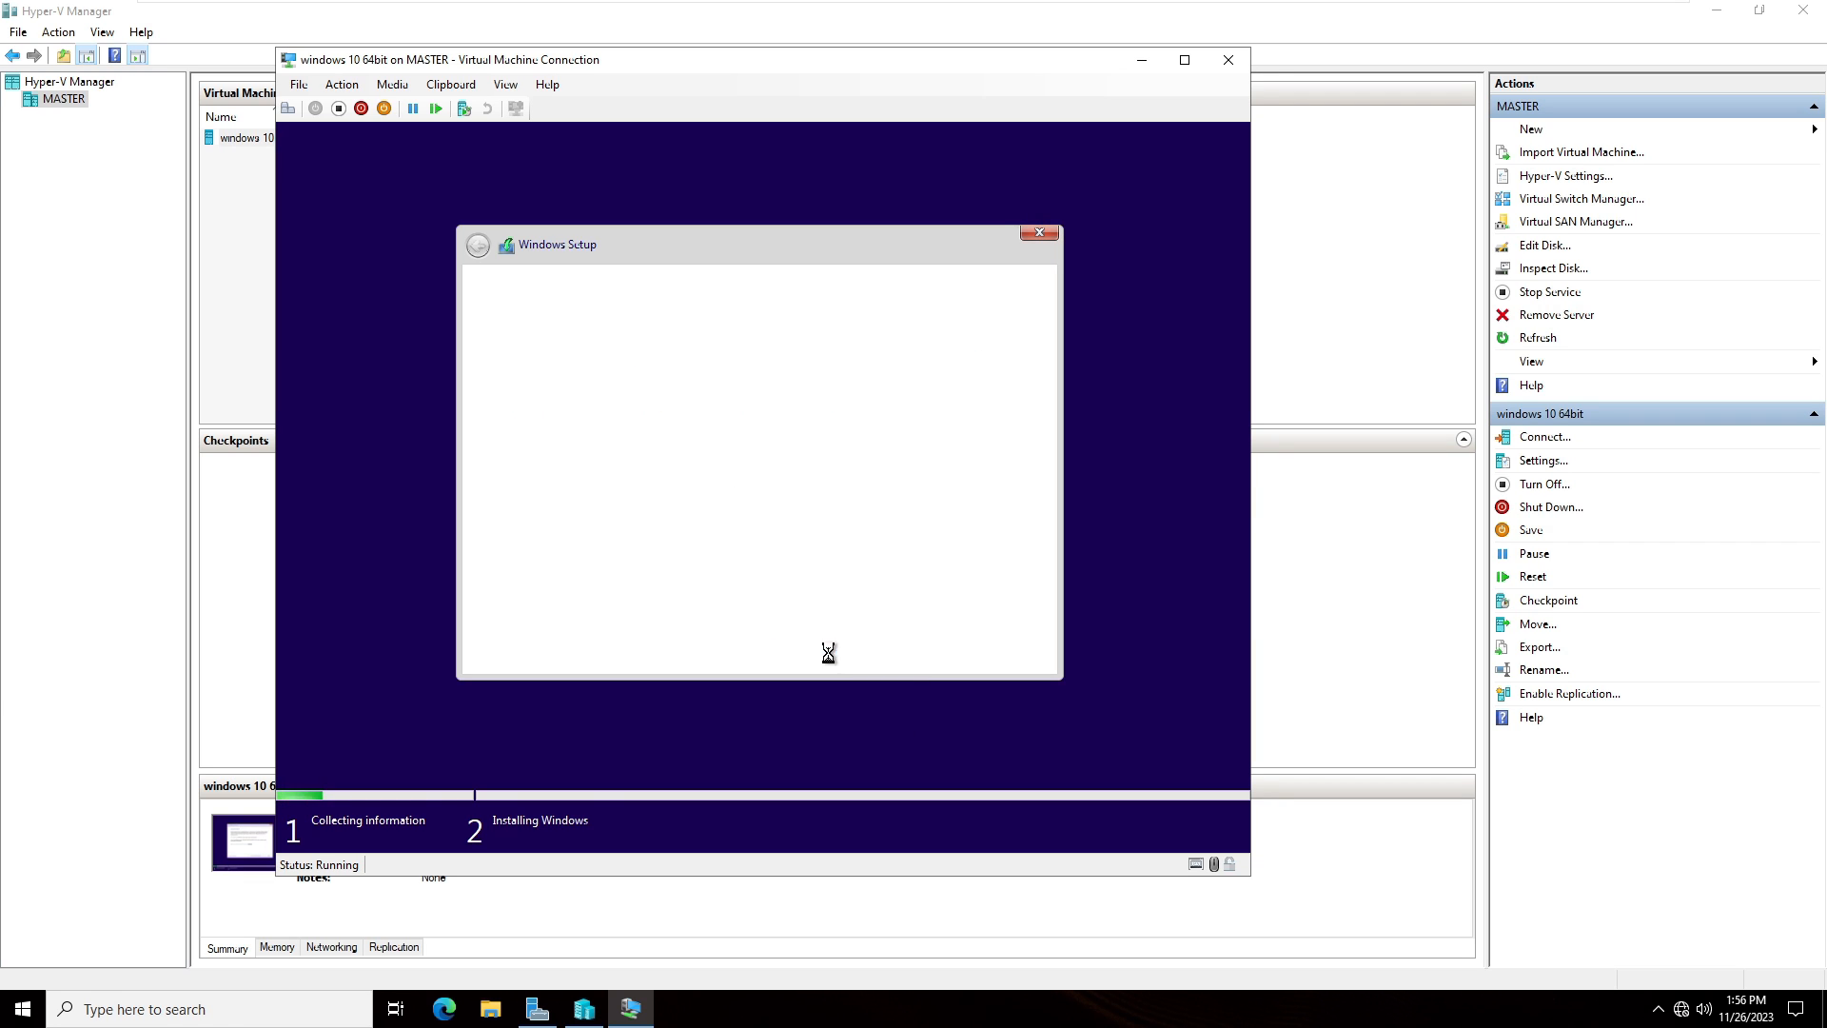
{"action": "left_click", "coordinate": [685, 452]}
{"action": "left_click", "coordinate": [1004, 651]}
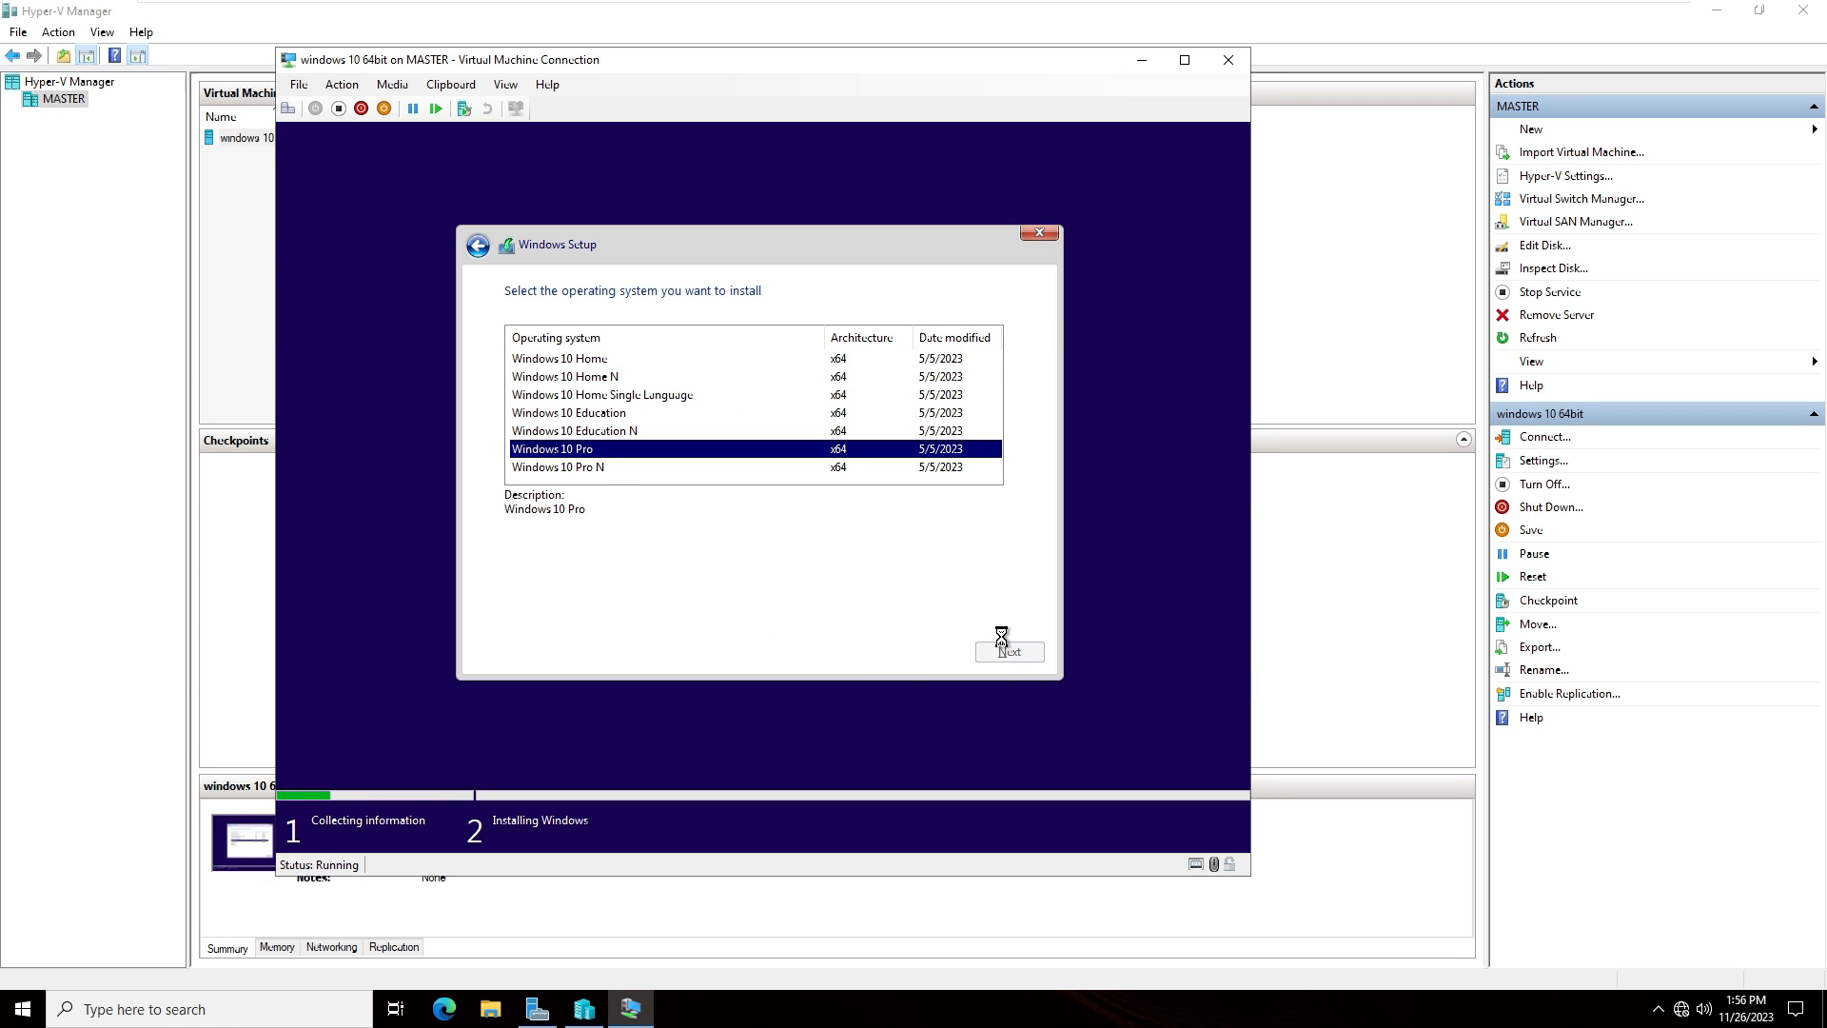
- Accept the license terms and choose a custom installation onto Drive 0 Partition 2
{"action": "left_click", "coordinate": [511, 609]}
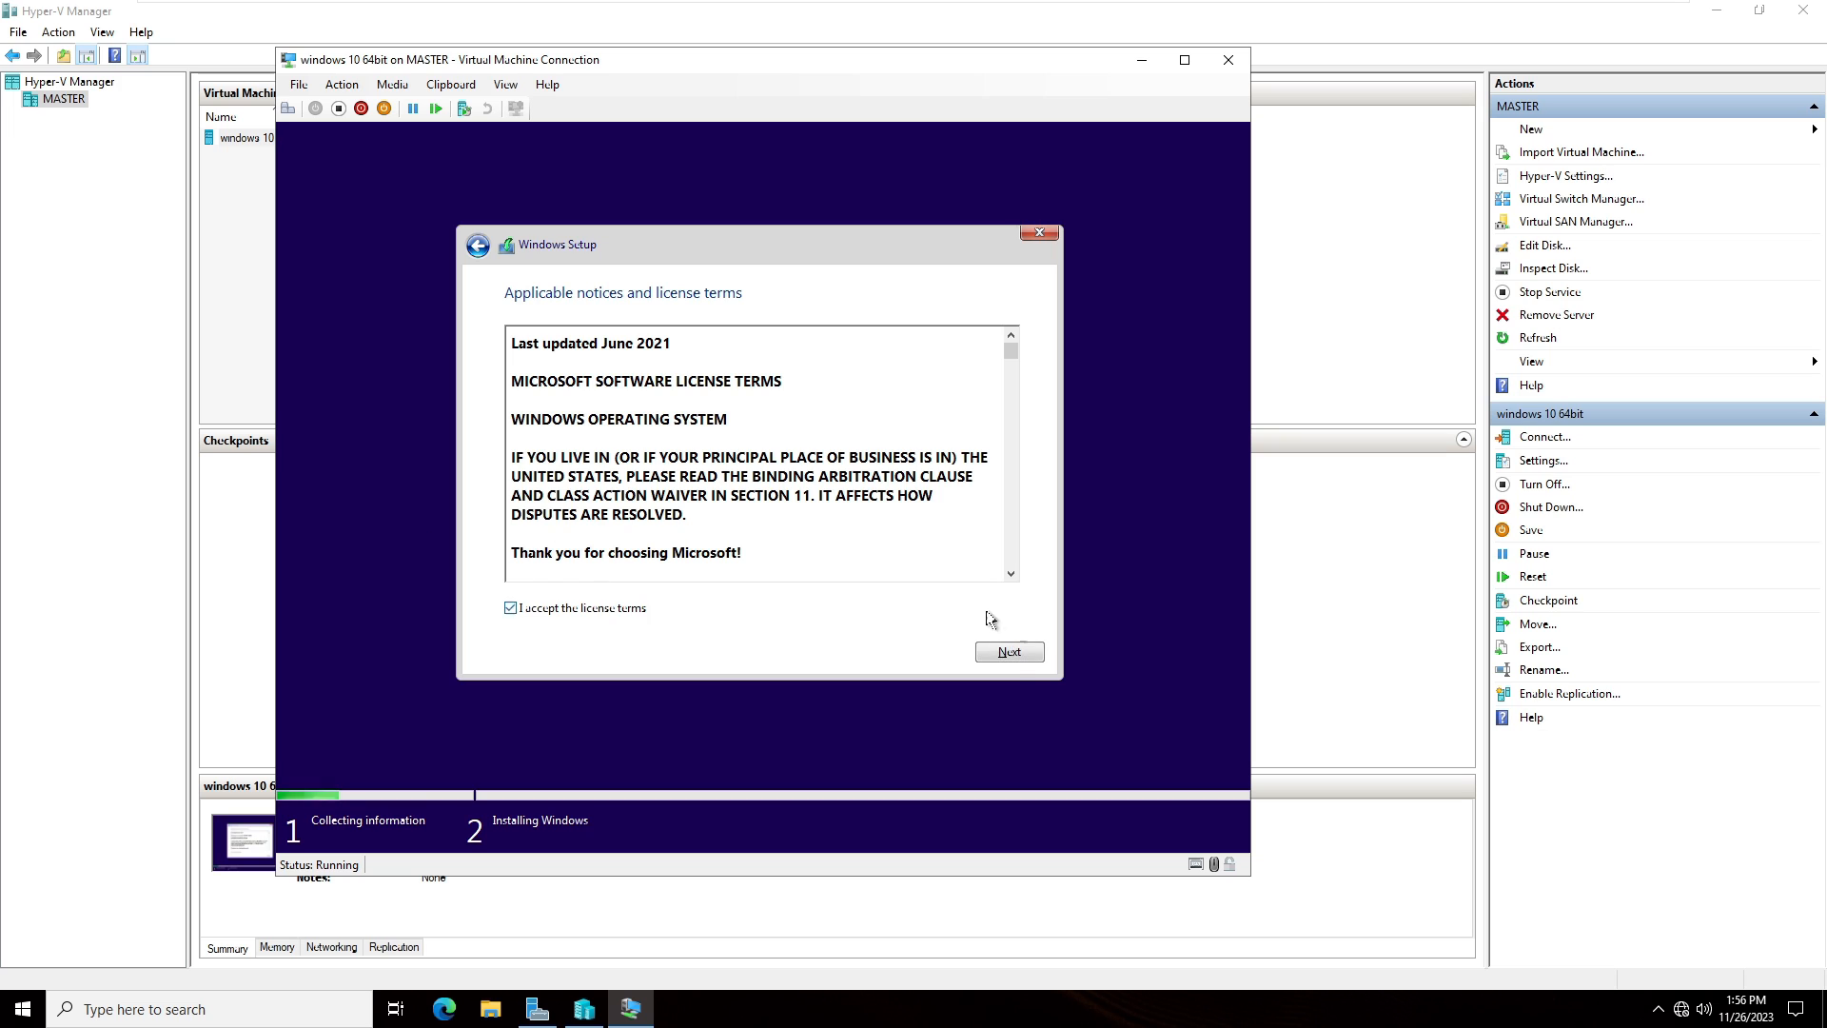
{"action": "left_click", "coordinate": [1014, 654]}
{"action": "left_click", "coordinate": [741, 447]}
{"action": "left_click", "coordinate": [734, 371]}
{"action": "left_click", "coordinate": [905, 536]}
{"action": "left_click", "coordinate": [941, 564]}
{"action": "left_click", "coordinate": [906, 568]}
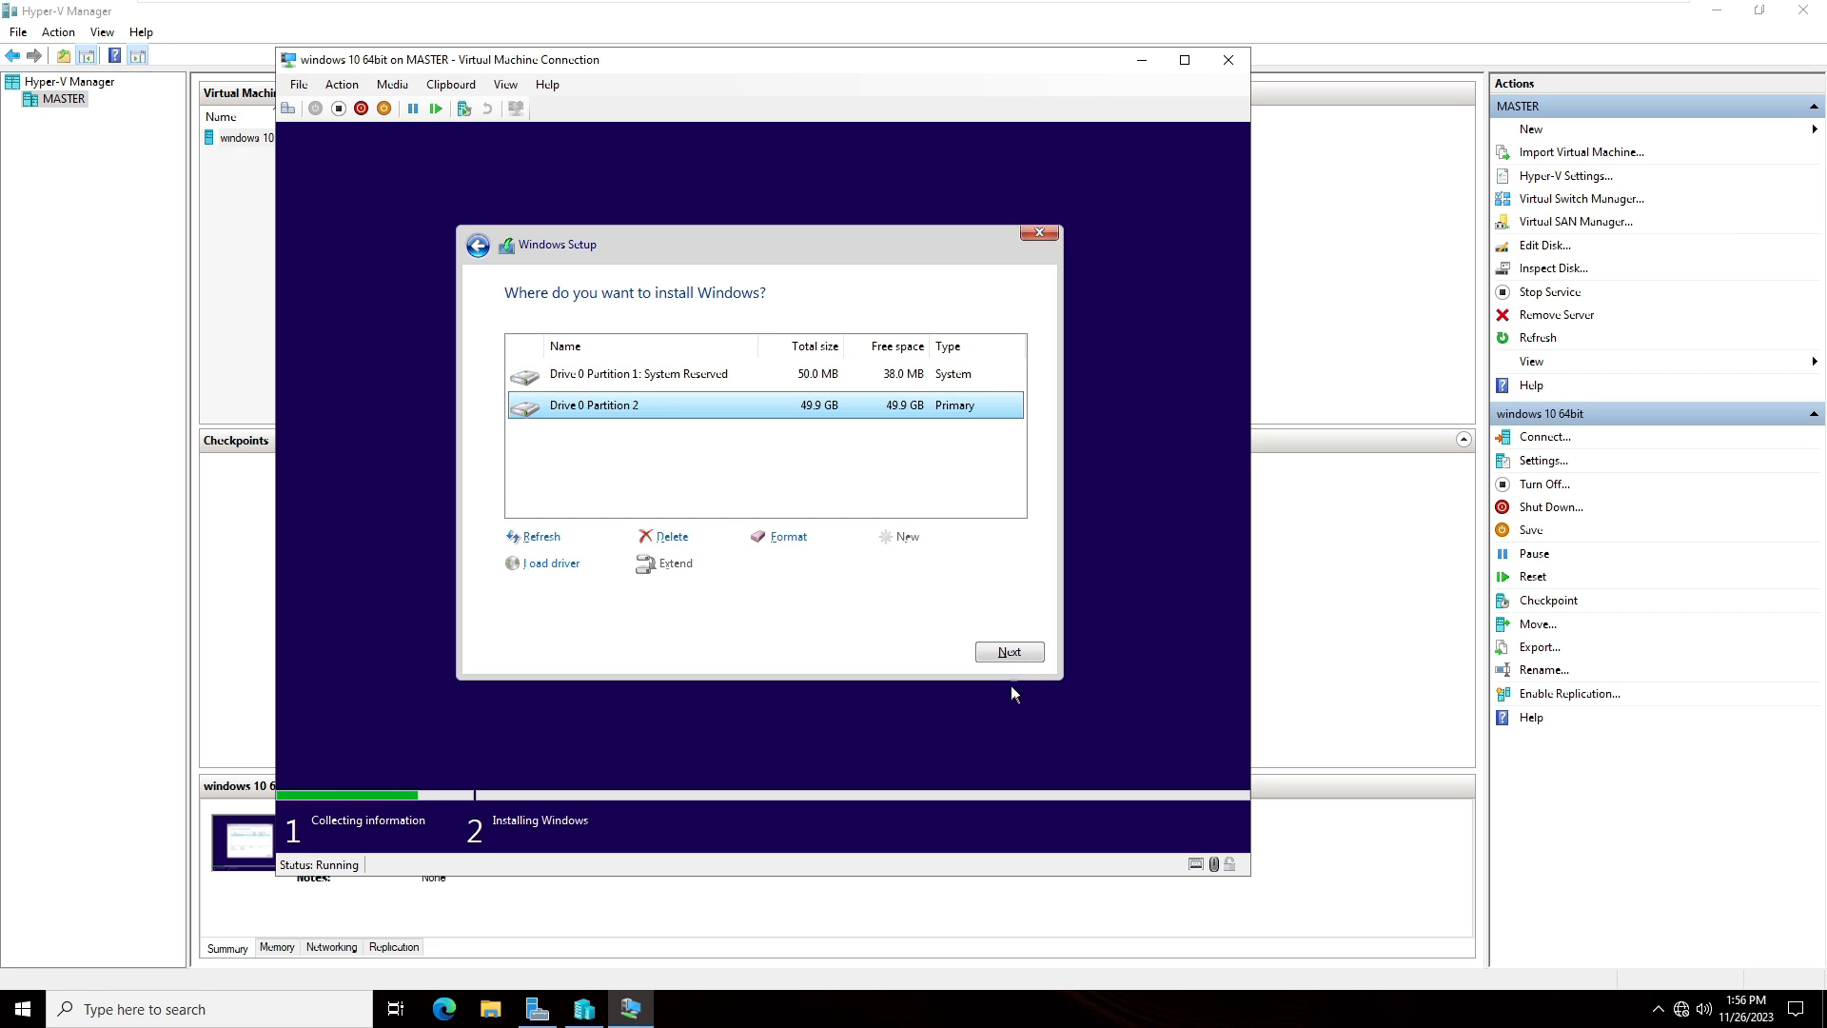
{"action": "left_click", "coordinate": [1007, 652]}
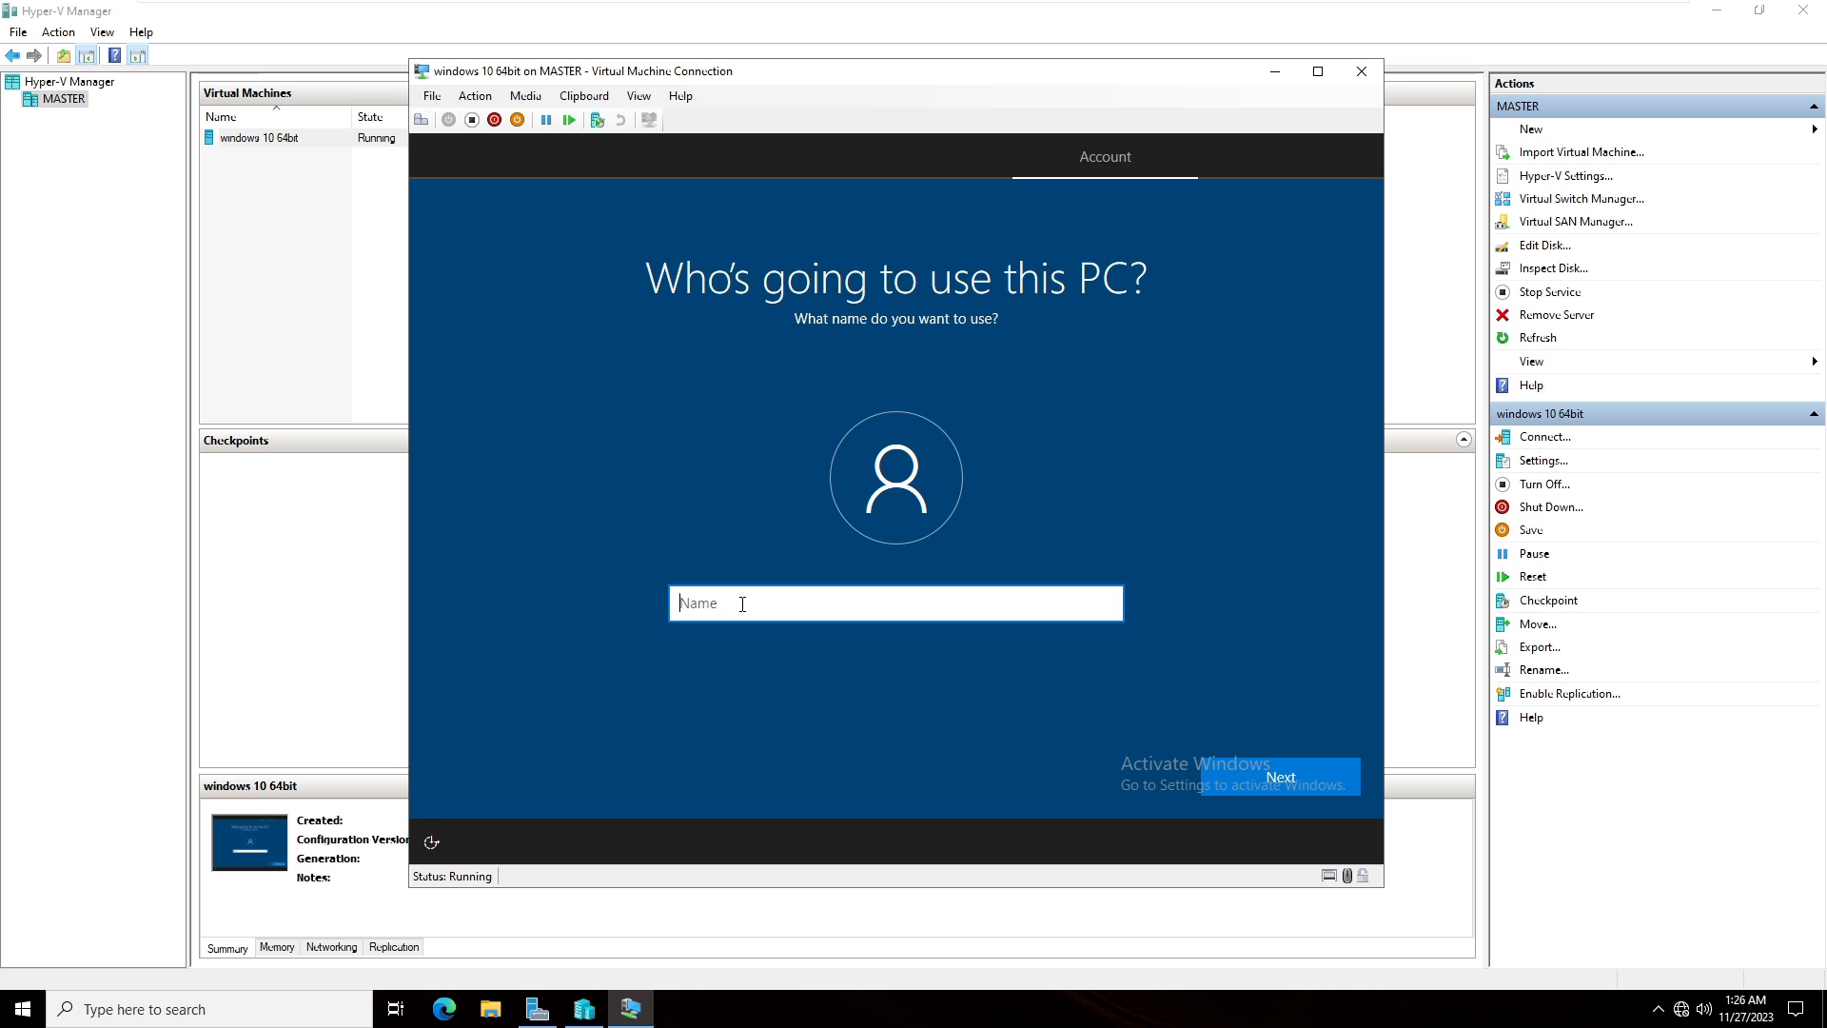
- Enter the local account's user name, then set and confirm the account password
{"action": "type", "text": "techglobe"}
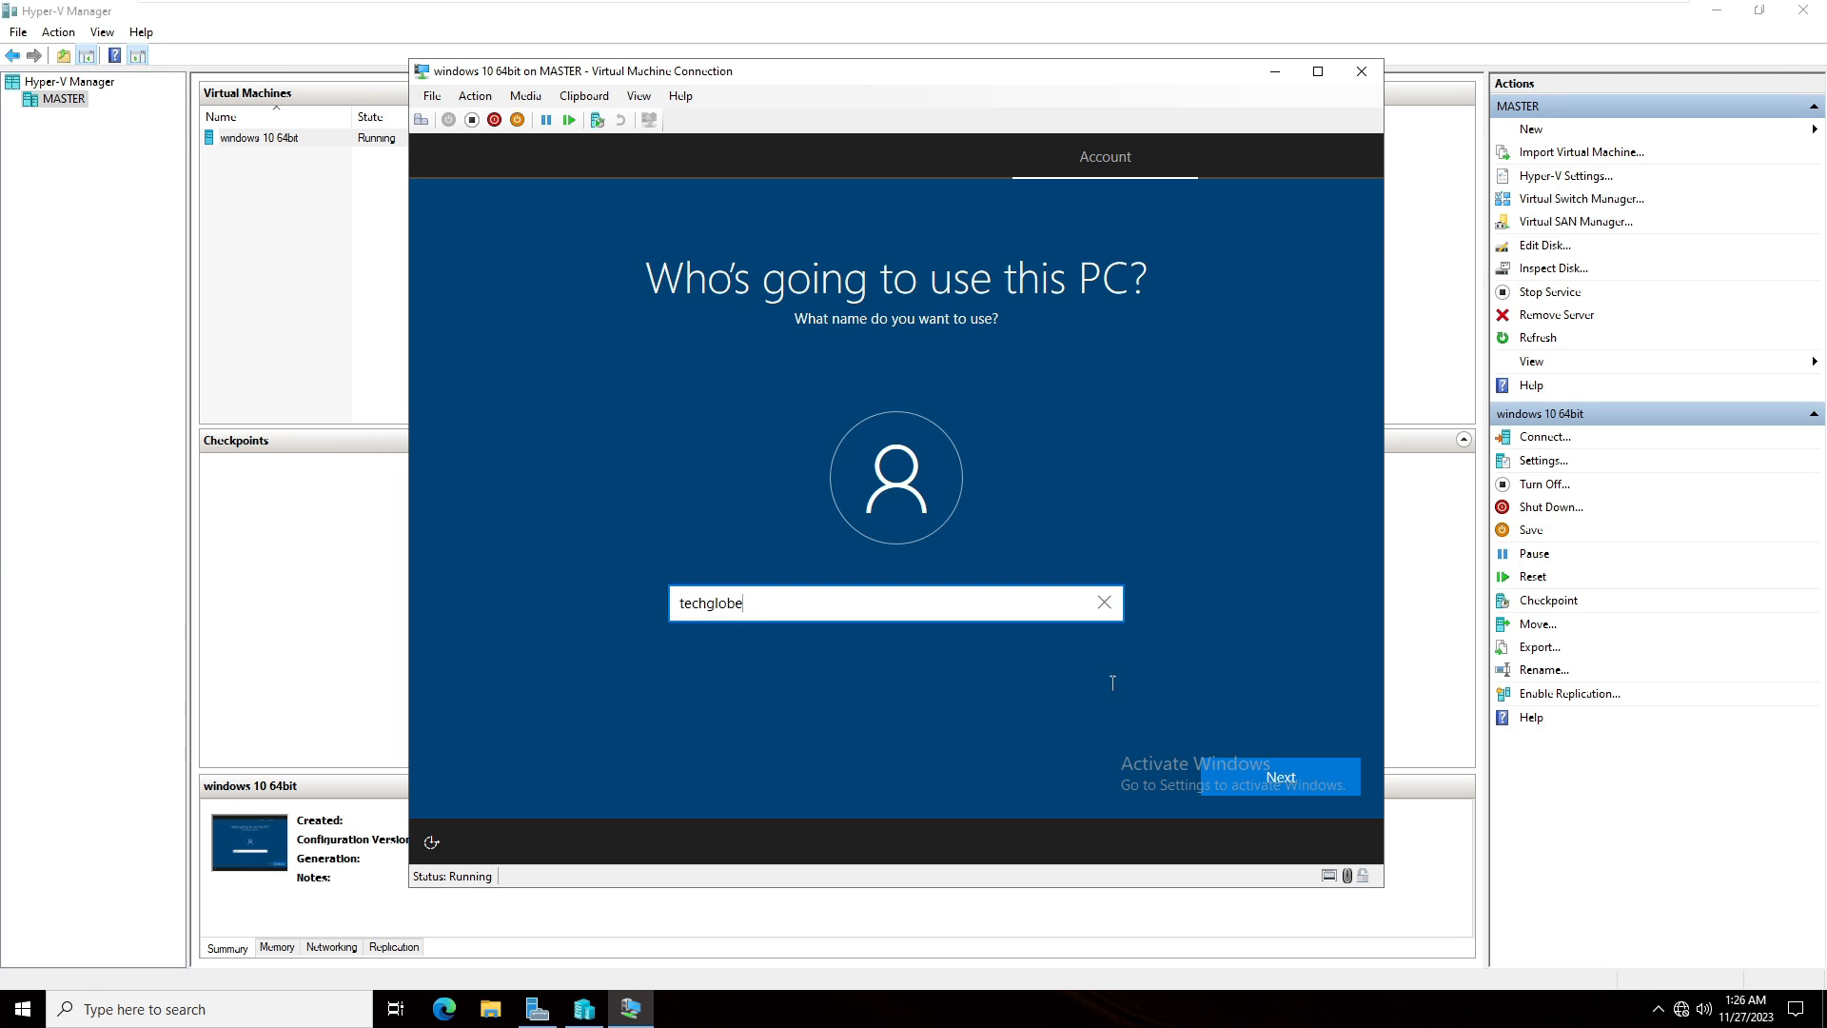
{"action": "left_click", "coordinate": [1264, 771]}
{"action": "type", "text": "•••••••••••"}
{"action": "key", "text": "Return"}
{"action": "type", "text": "•••••••••••"}
{"action": "left_click", "coordinate": [1321, 788]}
- Set up three security questions for the account, entering an answer for each
{"action": "left_click", "coordinate": [823, 622]}
{"action": "left_click", "coordinate": [824, 637]}
{"action": "left_click", "coordinate": [823, 686]}
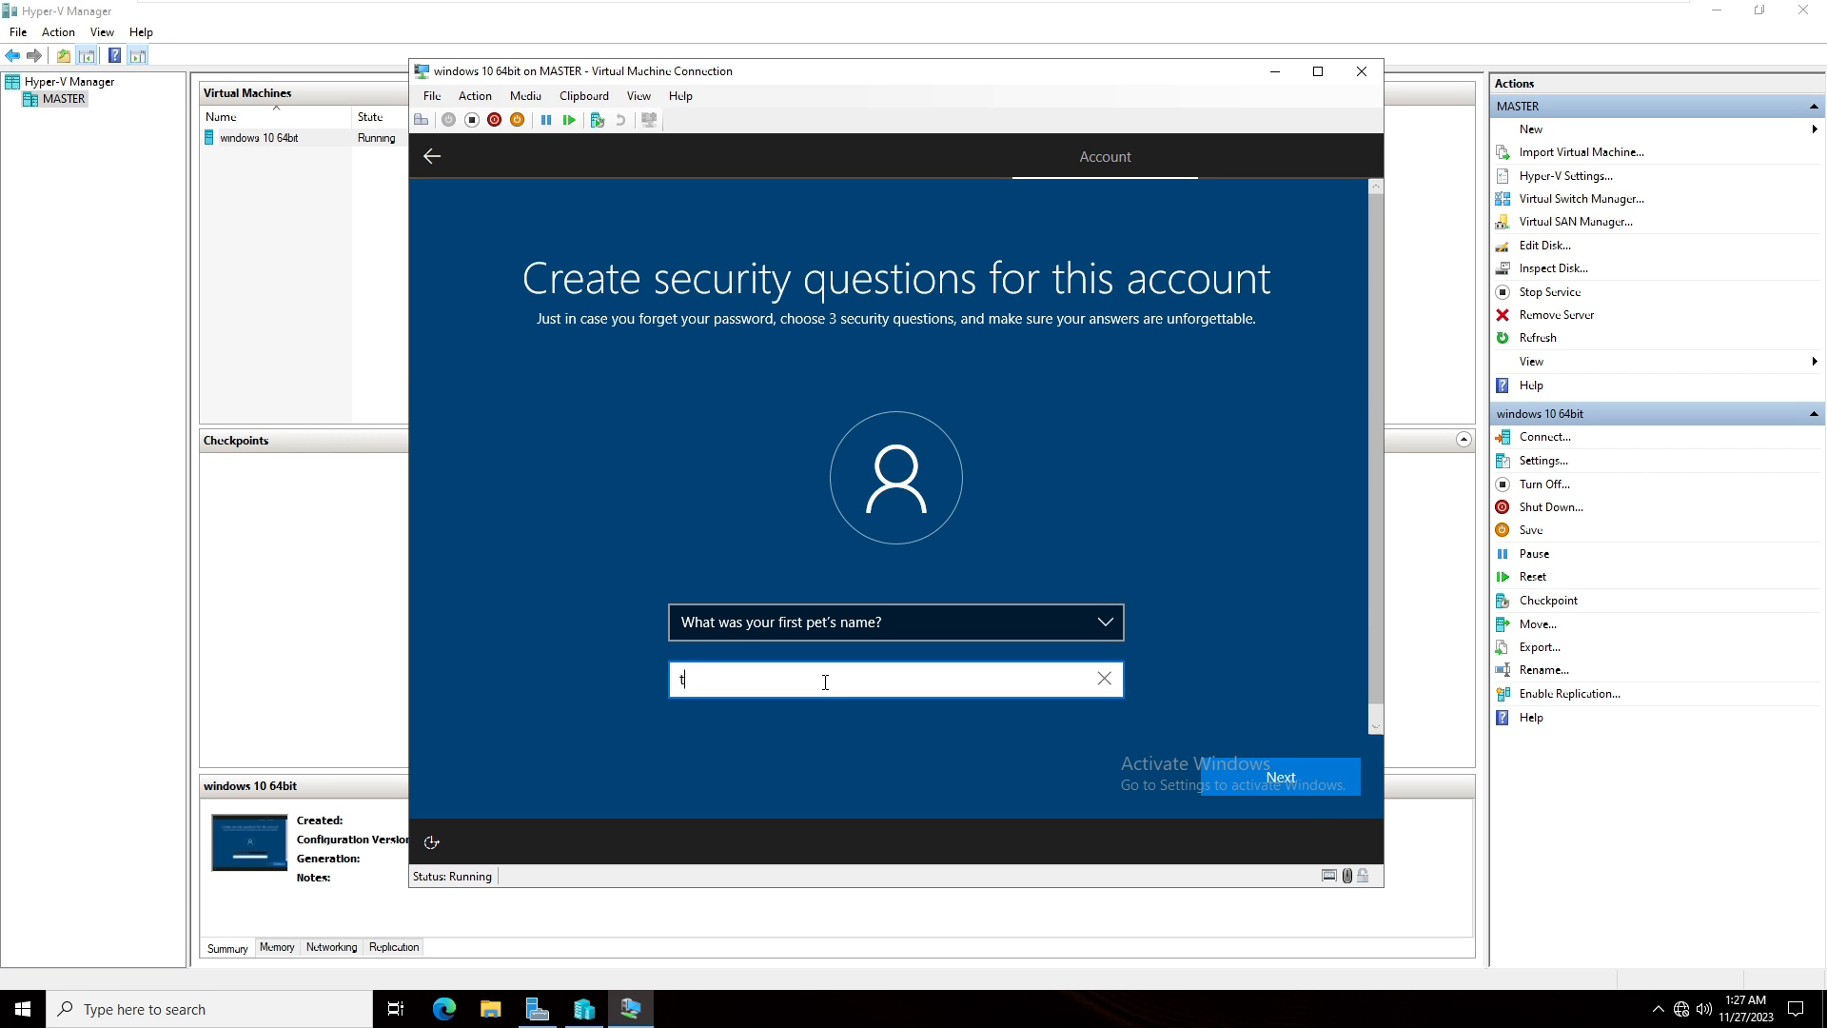
{"action": "left_click", "coordinate": [1270, 779]}
{"action": "left_click", "coordinate": [857, 637]}
{"action": "left_click", "coordinate": [808, 636]}
{"action": "left_click", "coordinate": [808, 679]}
{"action": "left_click", "coordinate": [1276, 778]}
{"action": "left_click", "coordinate": [858, 623]}
{"action": "left_click", "coordinate": [854, 640]}
{"action": "left_click", "coordinate": [841, 678]}
{"action": "left_click", "coordinate": [1291, 774]}
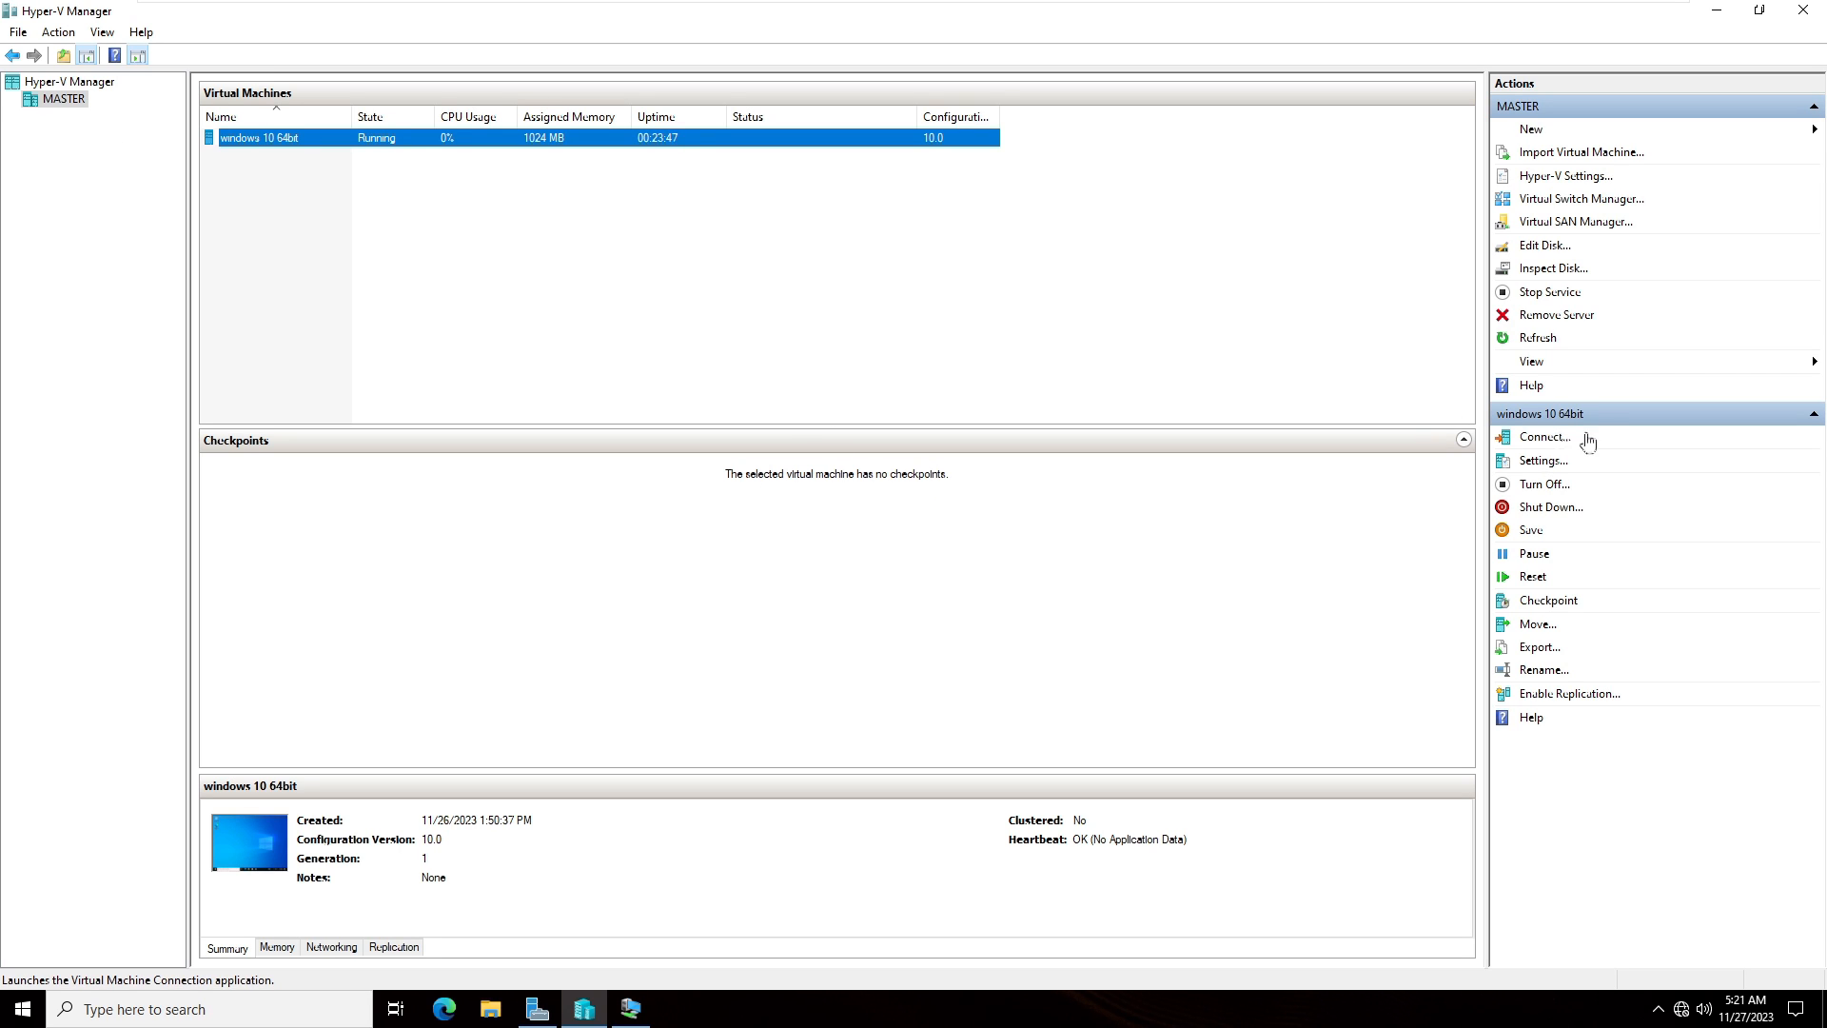
- Connect to the virtual machine and review its BIOS, security, memory, processor and hard drive settings
{"action": "left_click", "coordinate": [1559, 455]}
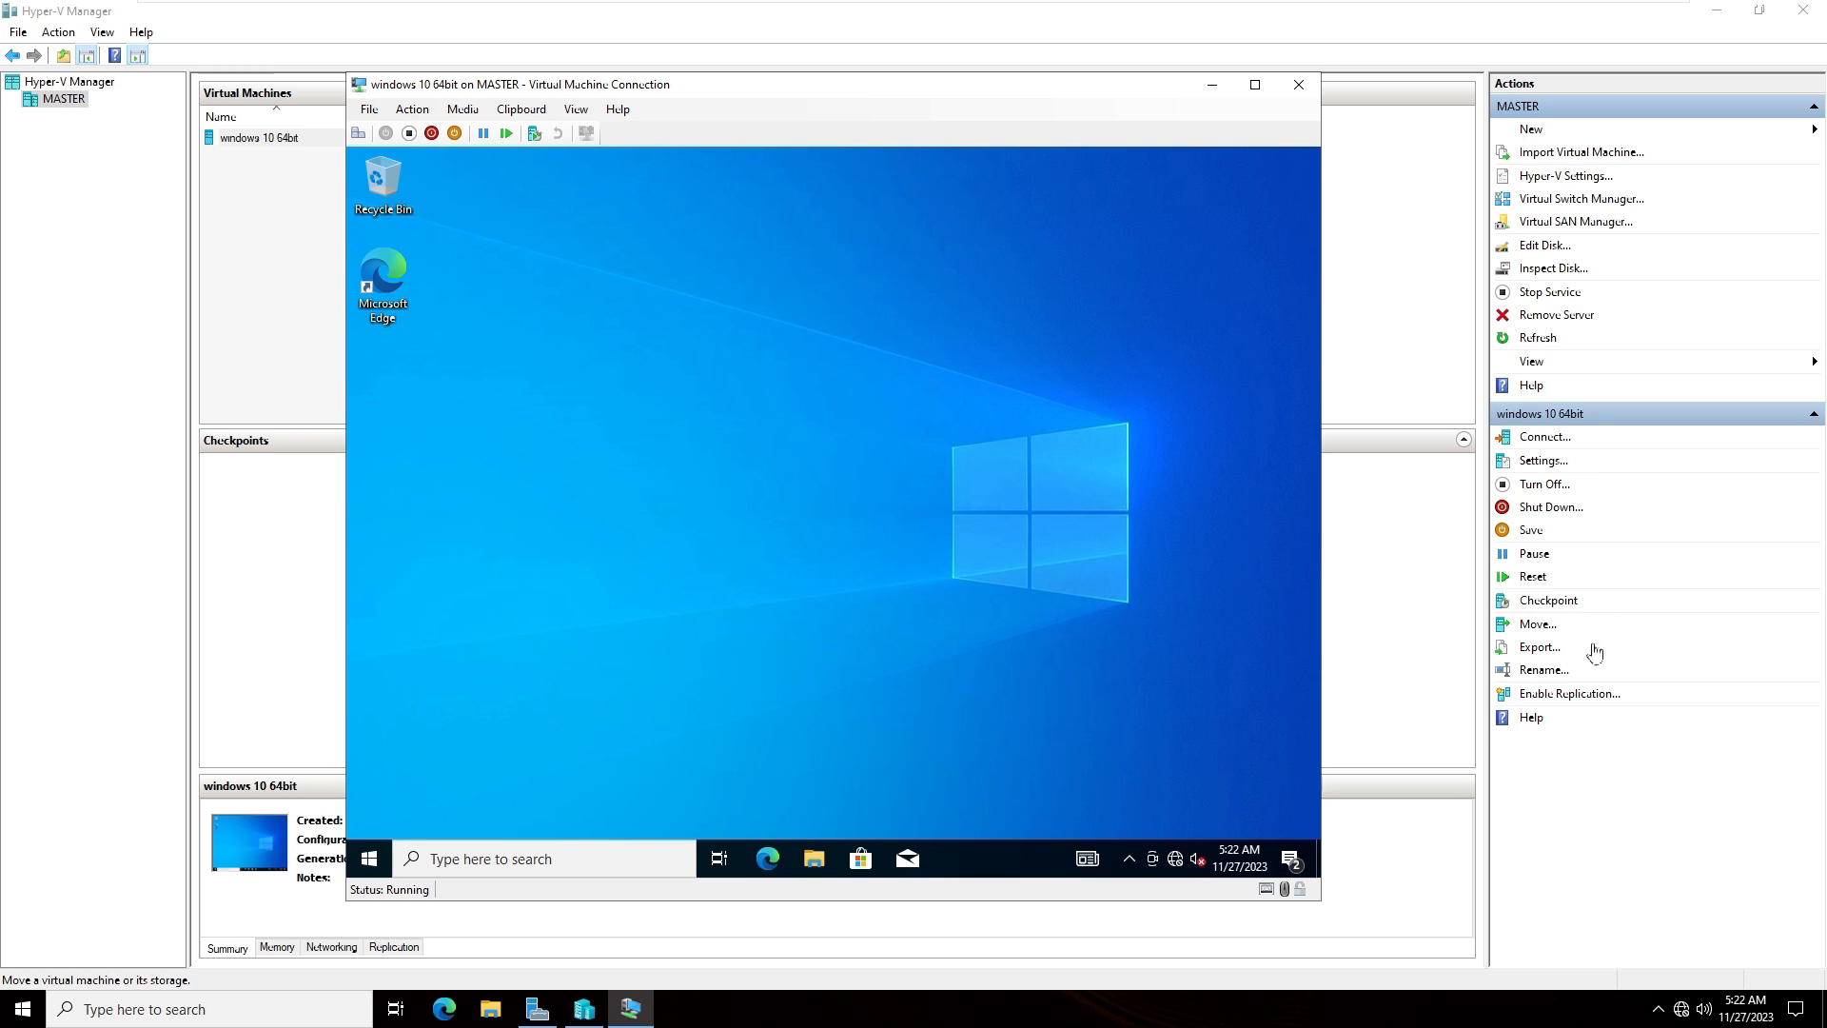
{"action": "left_click", "coordinate": [1542, 460]}
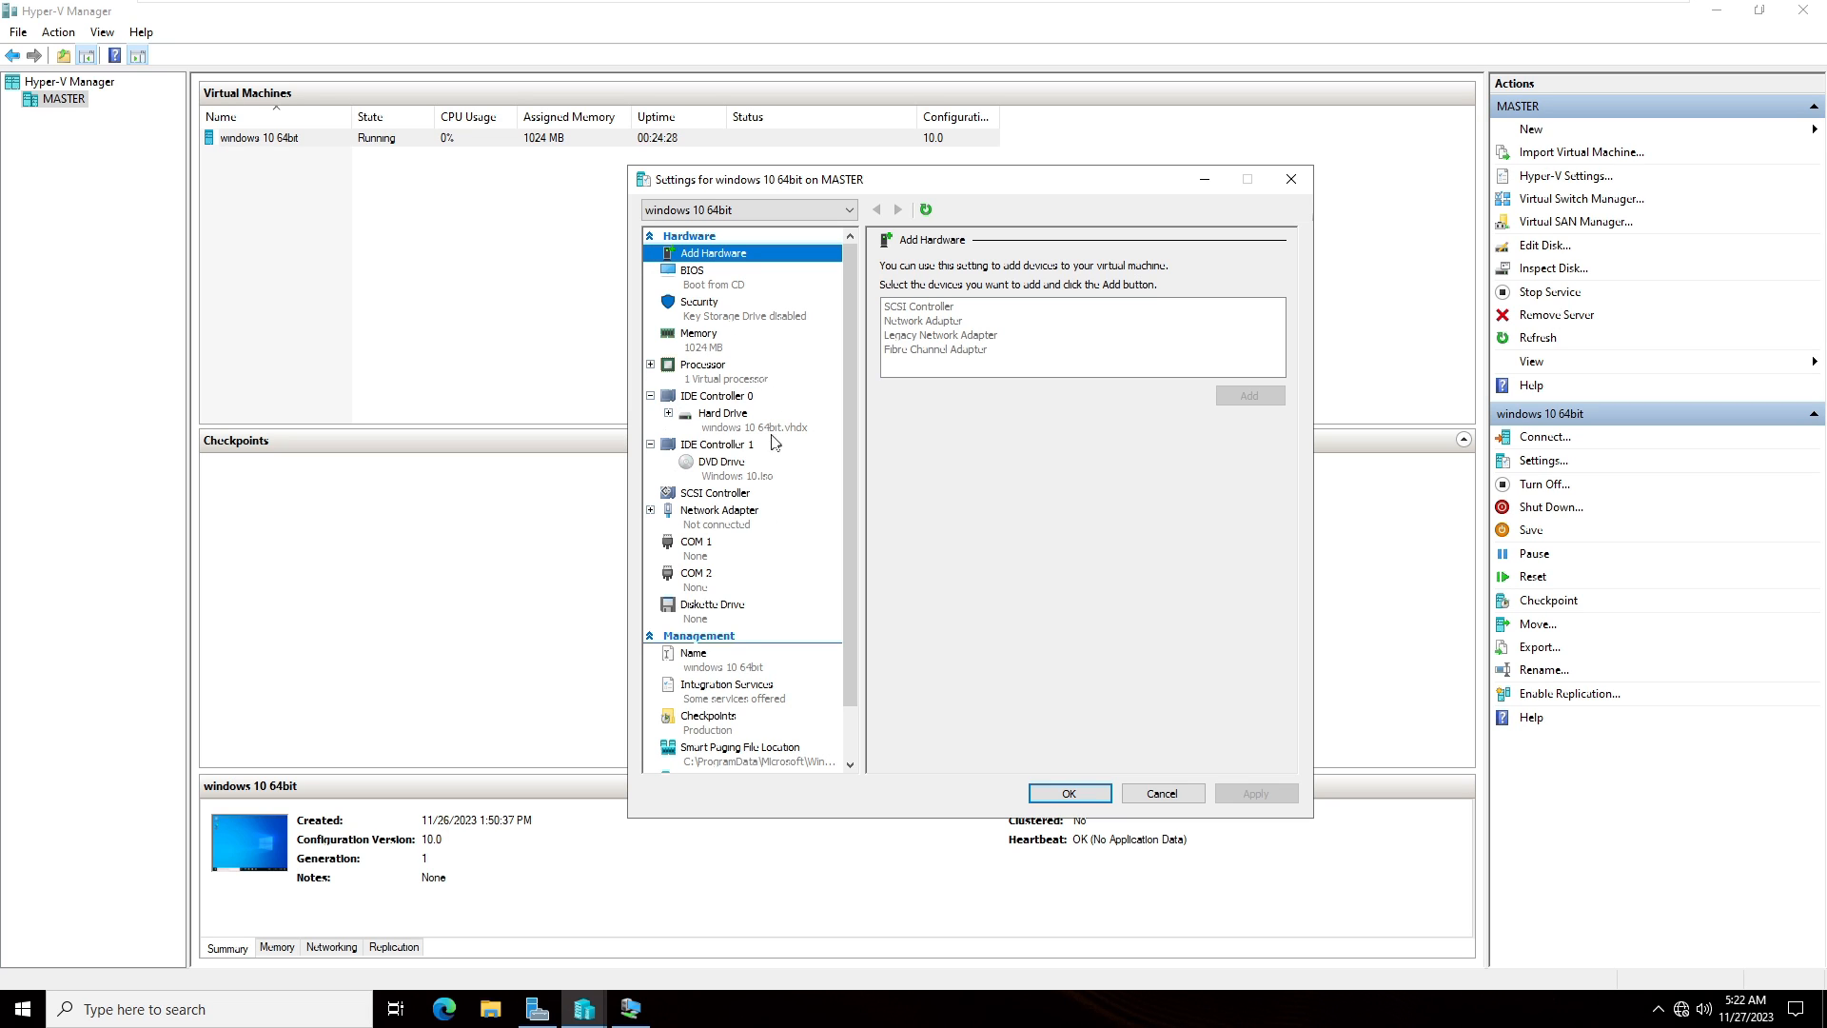
{"action": "left_click", "coordinate": [712, 286]}
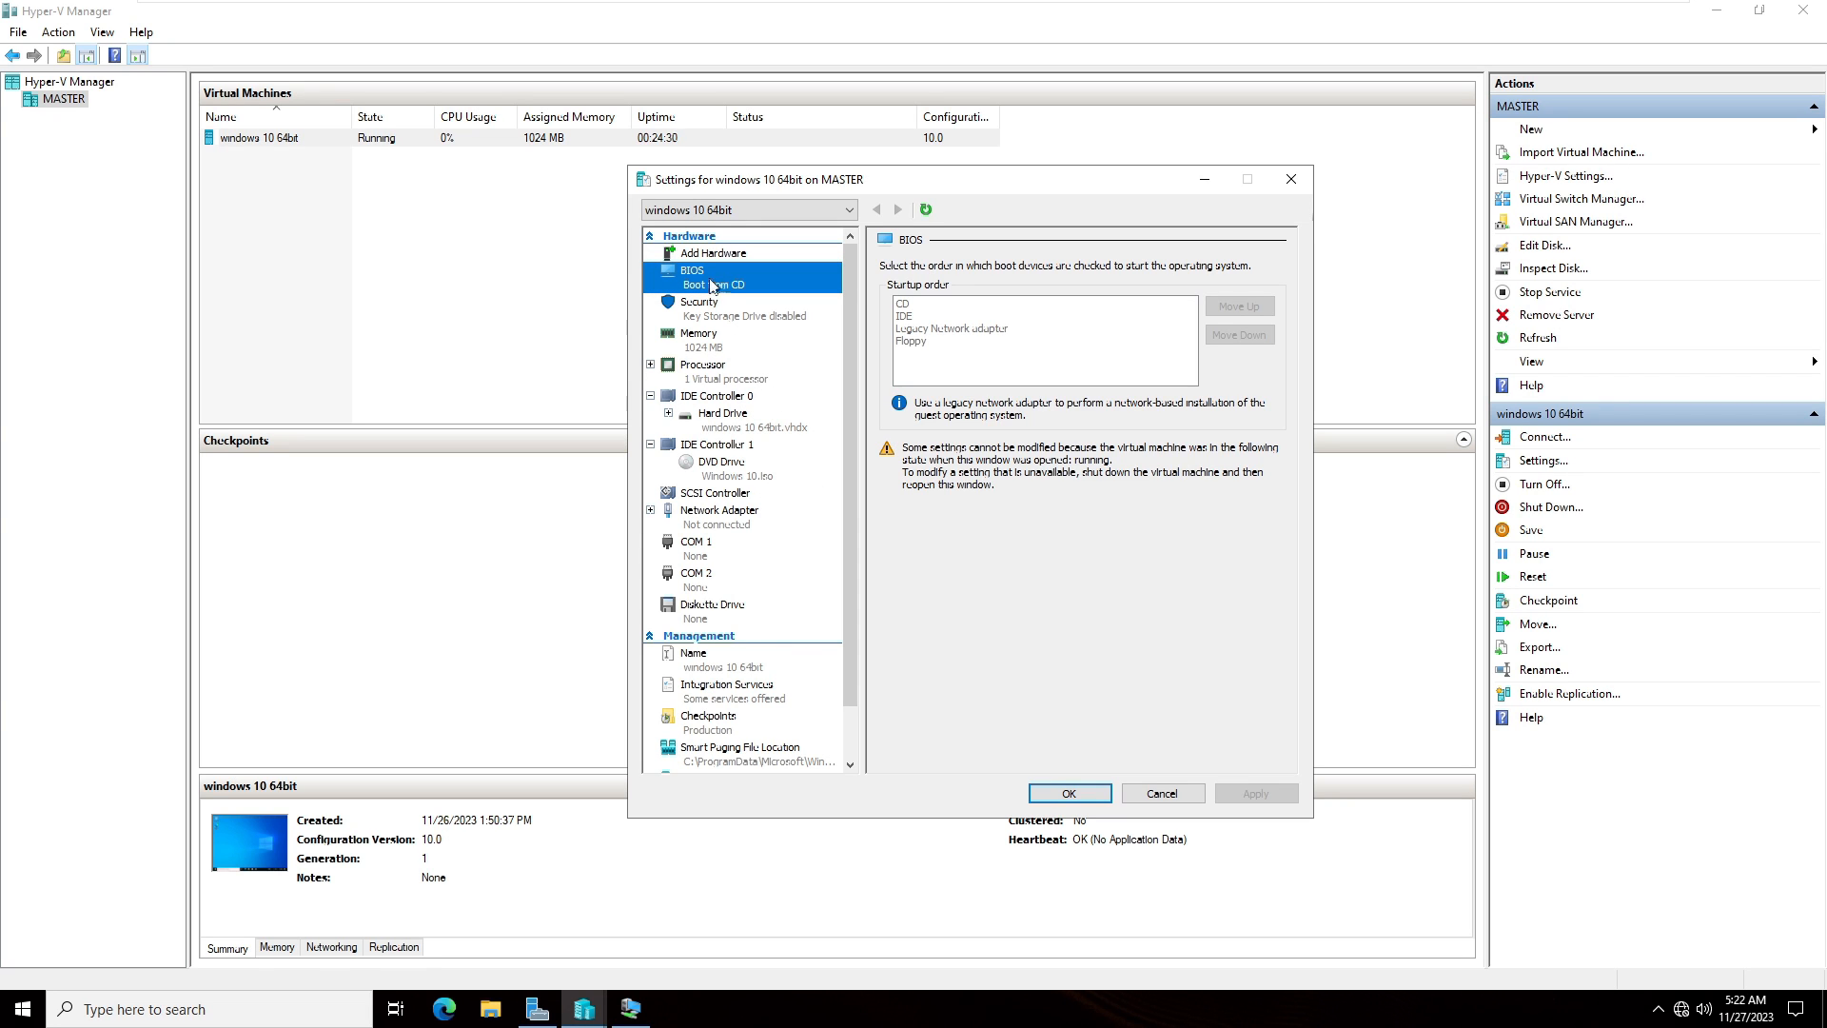
{"action": "left_click", "coordinate": [717, 310]}
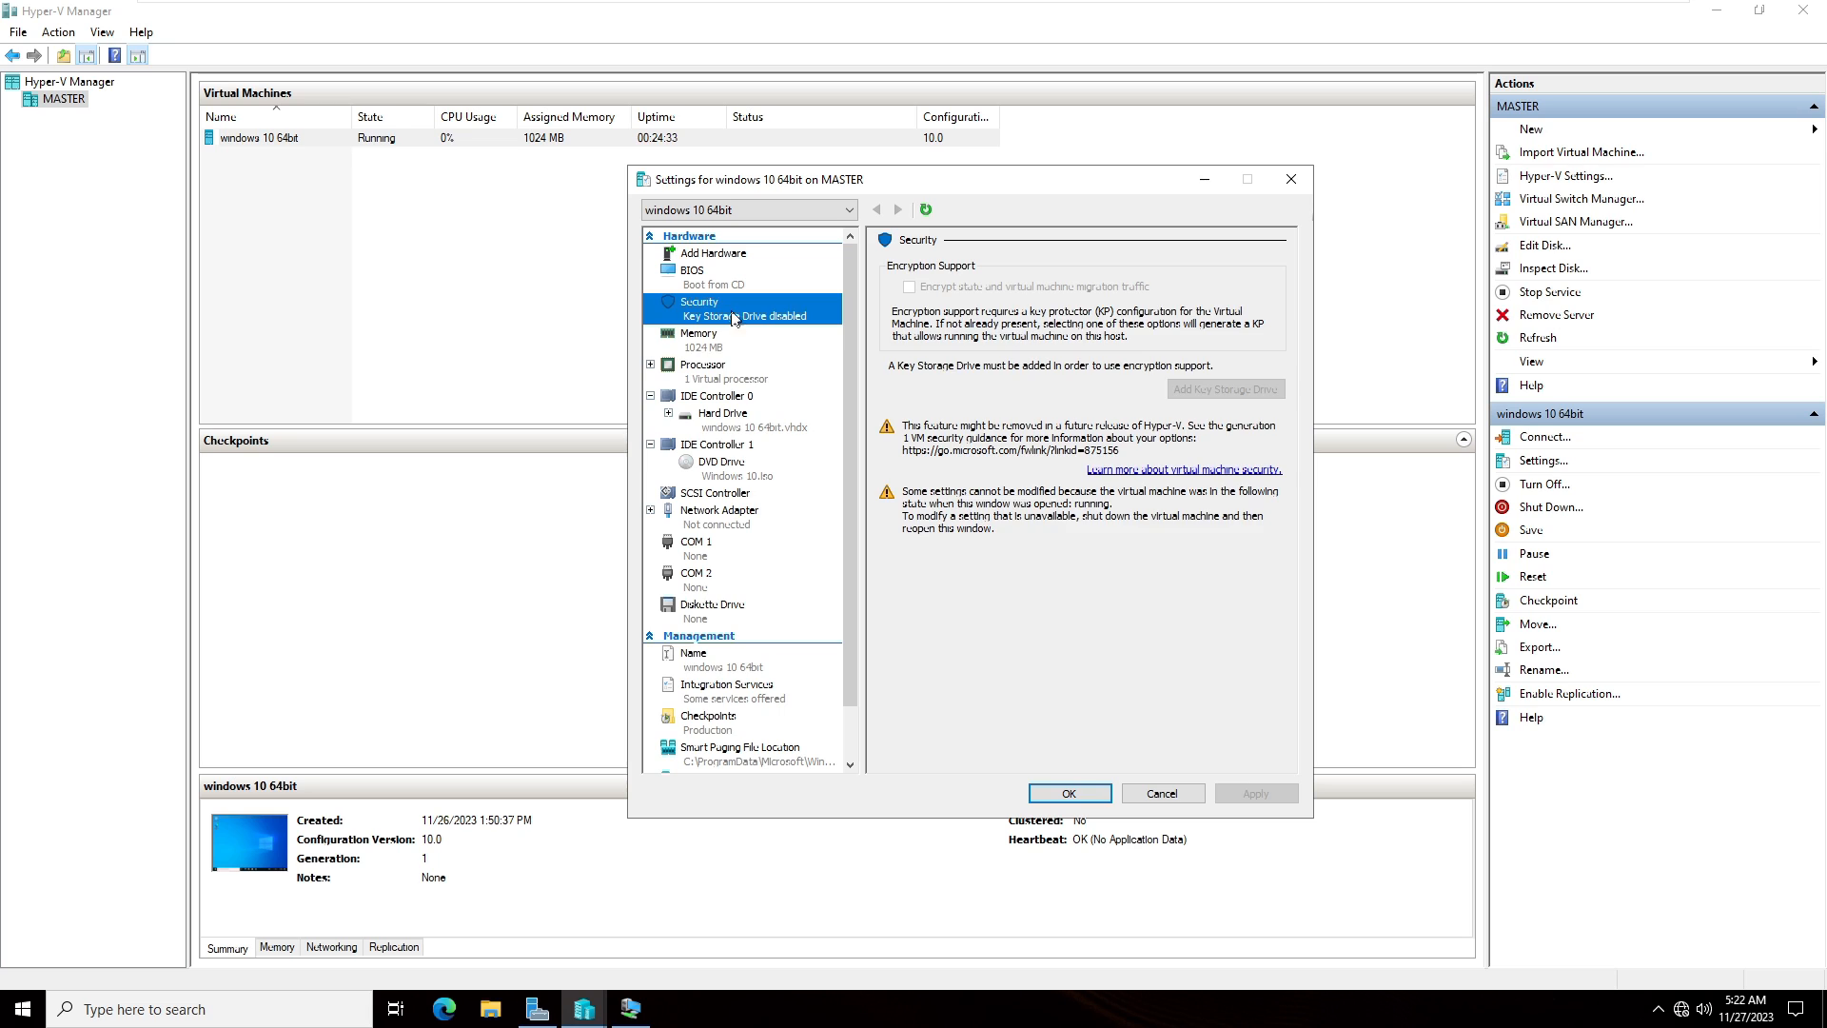
{"action": "left_click", "coordinate": [773, 348]}
{"action": "left_click_drag", "start_coordinate": [1043, 289], "coordinate": [1071, 291]}
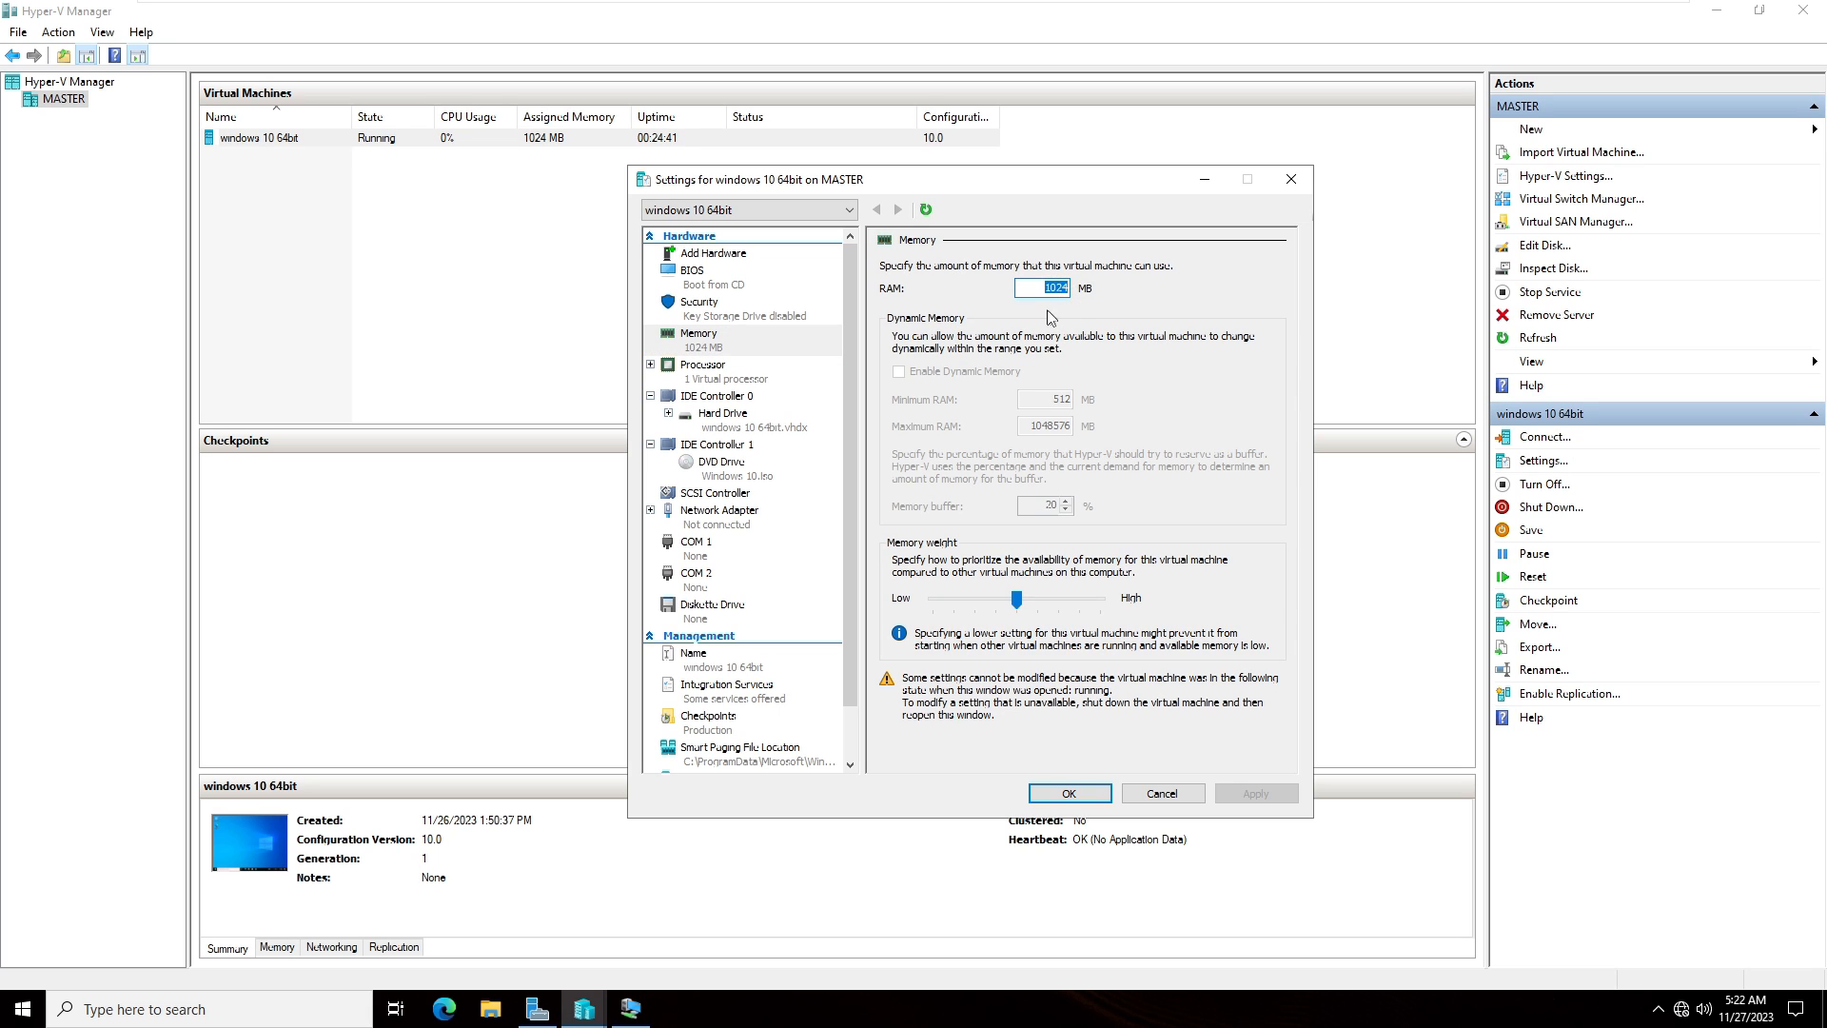
{"action": "left_click", "coordinate": [721, 374]}
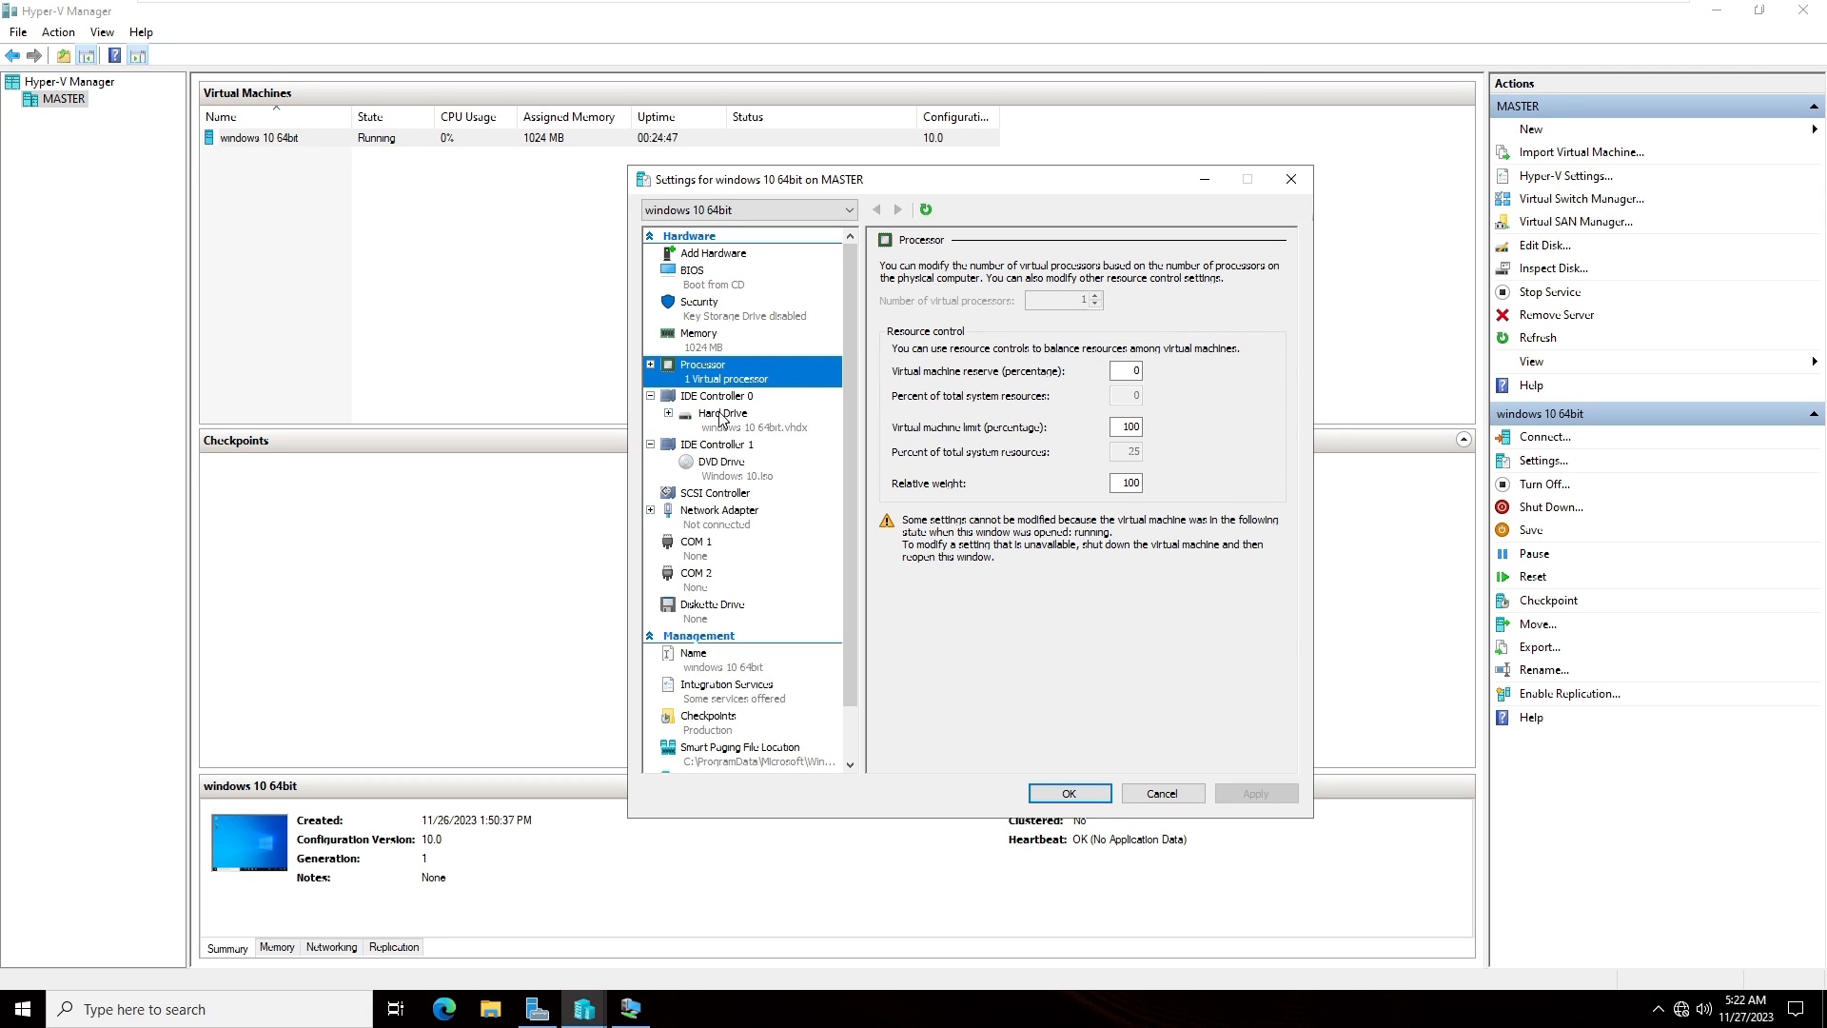
{"action": "left_click", "coordinate": [719, 425]}
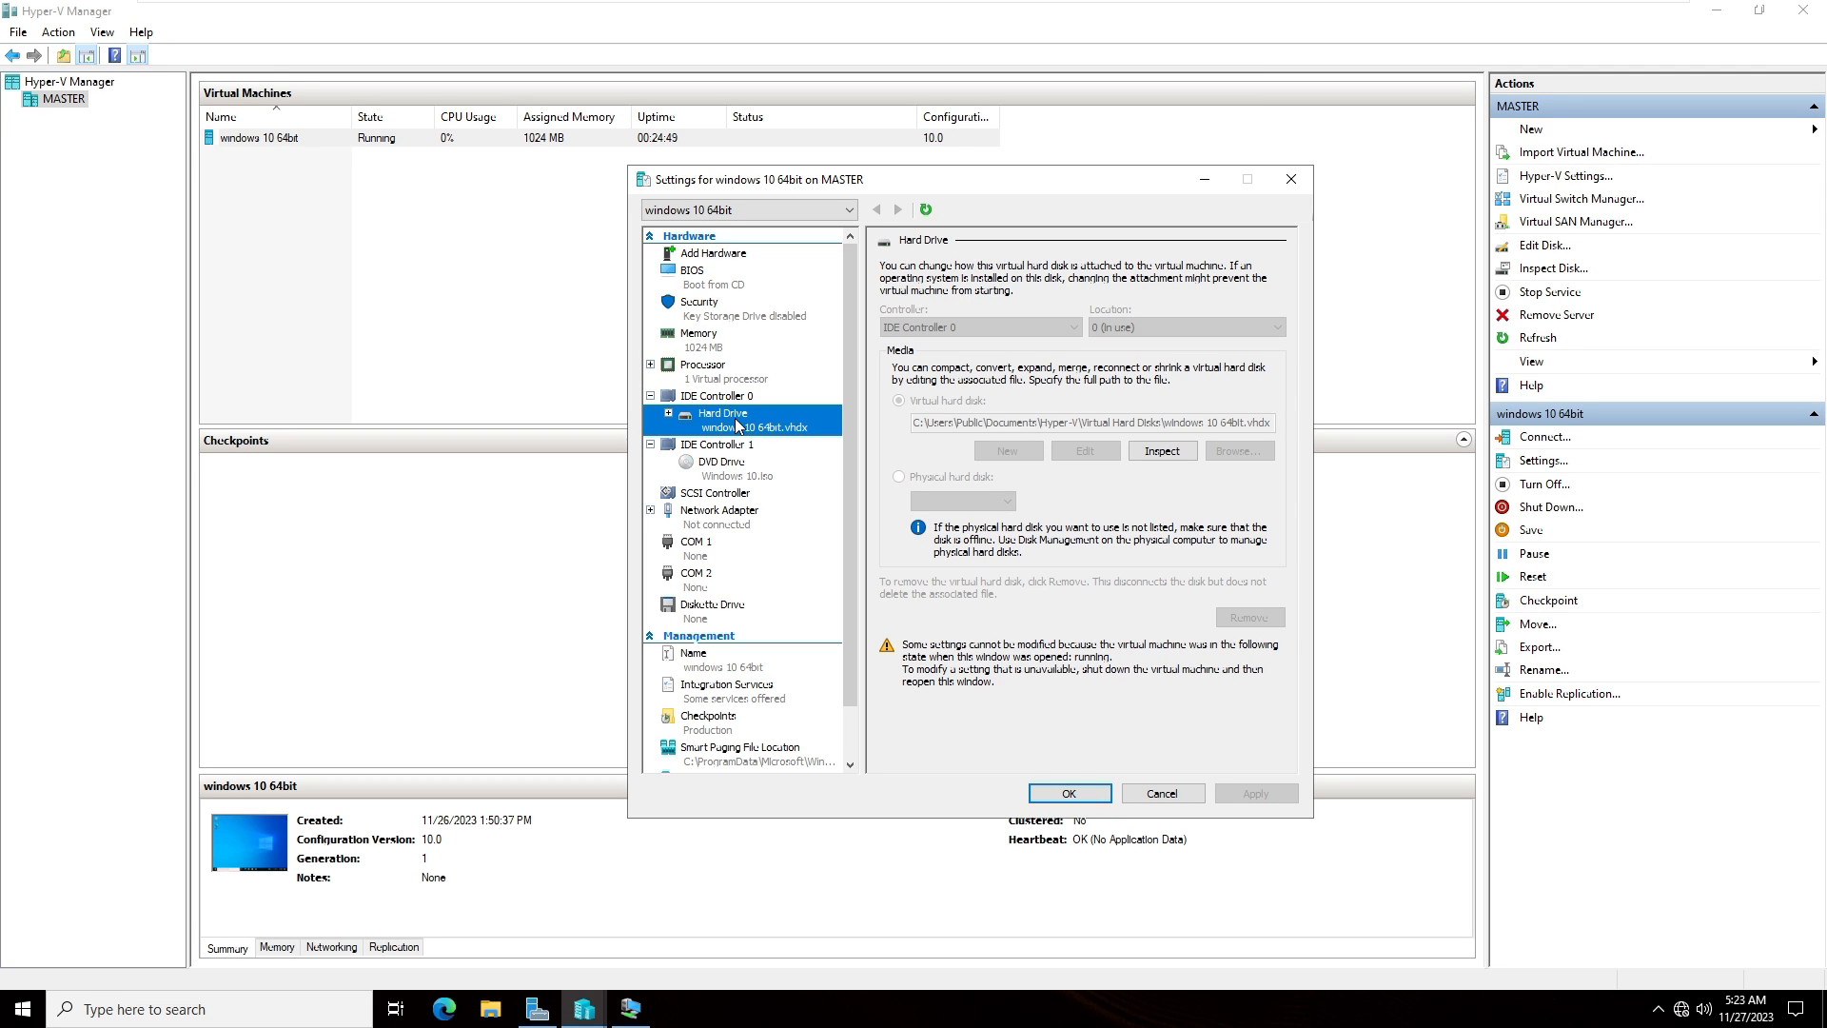
{"action": "scroll", "coordinate": [748, 619], "scroll_direction": "down", "scroll_amount": 1}
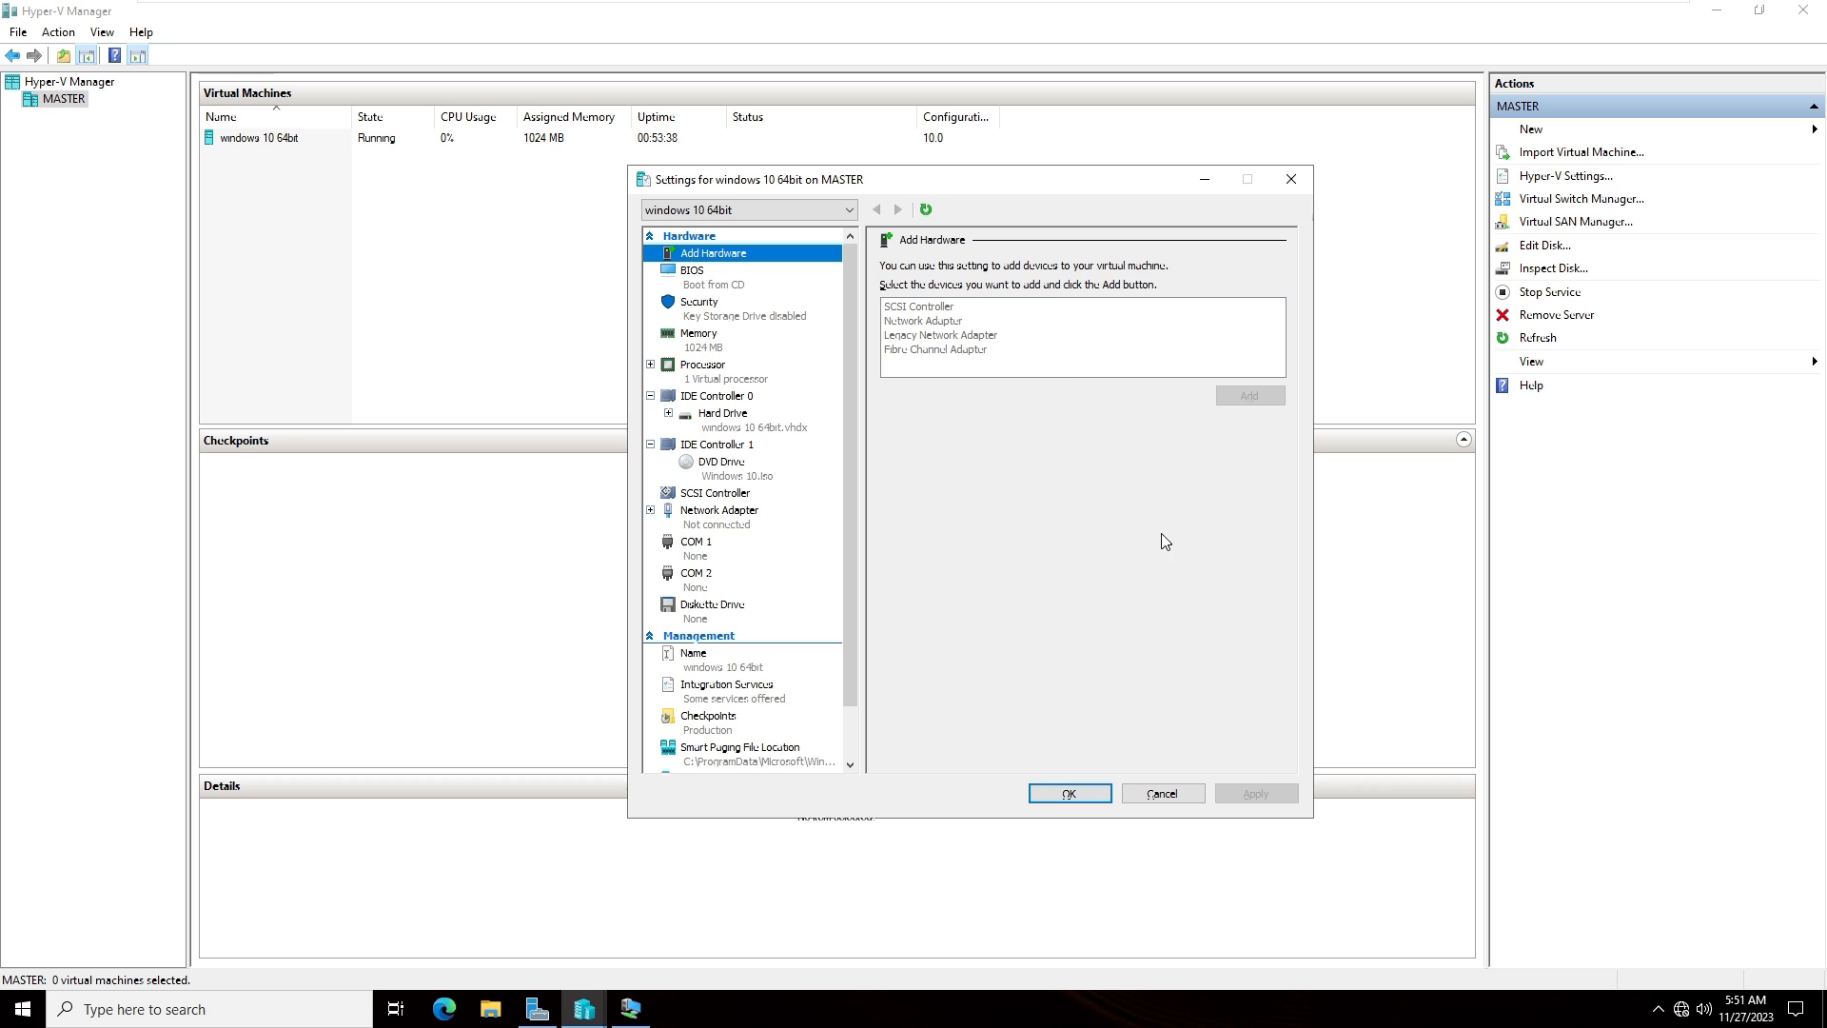
- Switch back to the virtual machine connection window showing the Windows 10 desktop
{"action": "key", "text": "alt+Tab"}
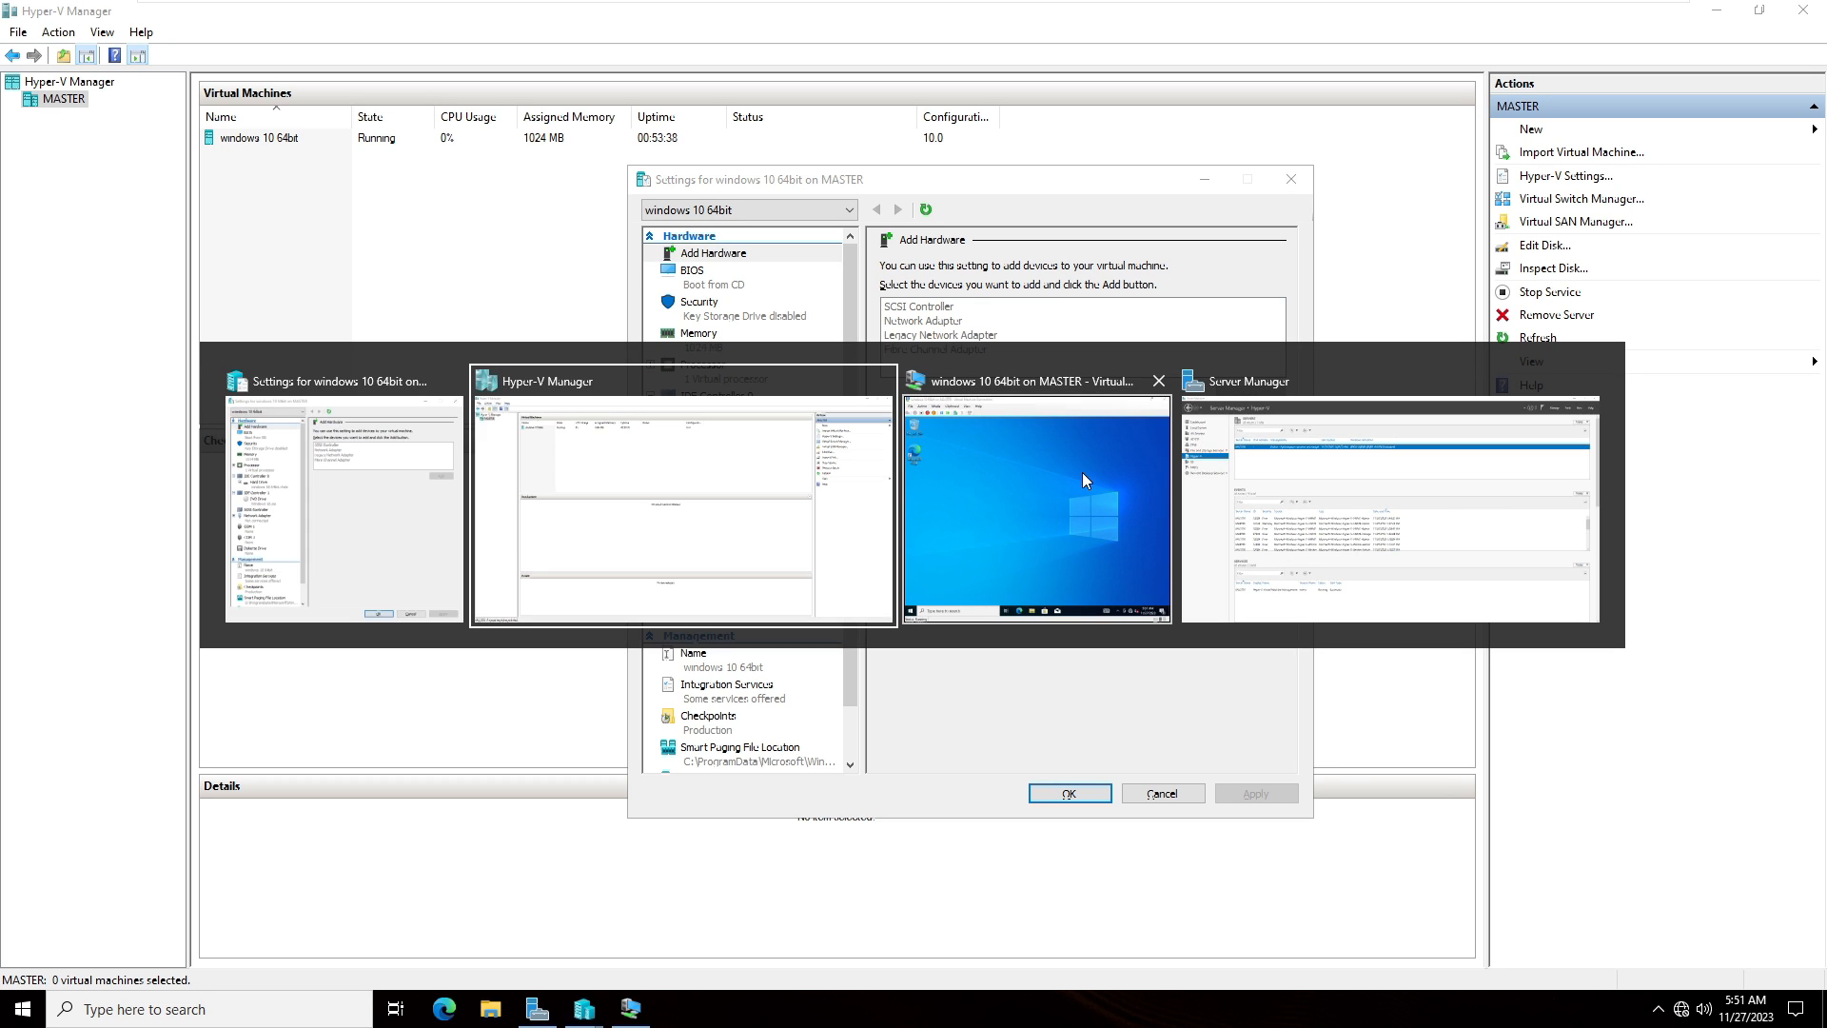
{"action": "left_click", "coordinate": [1082, 472]}
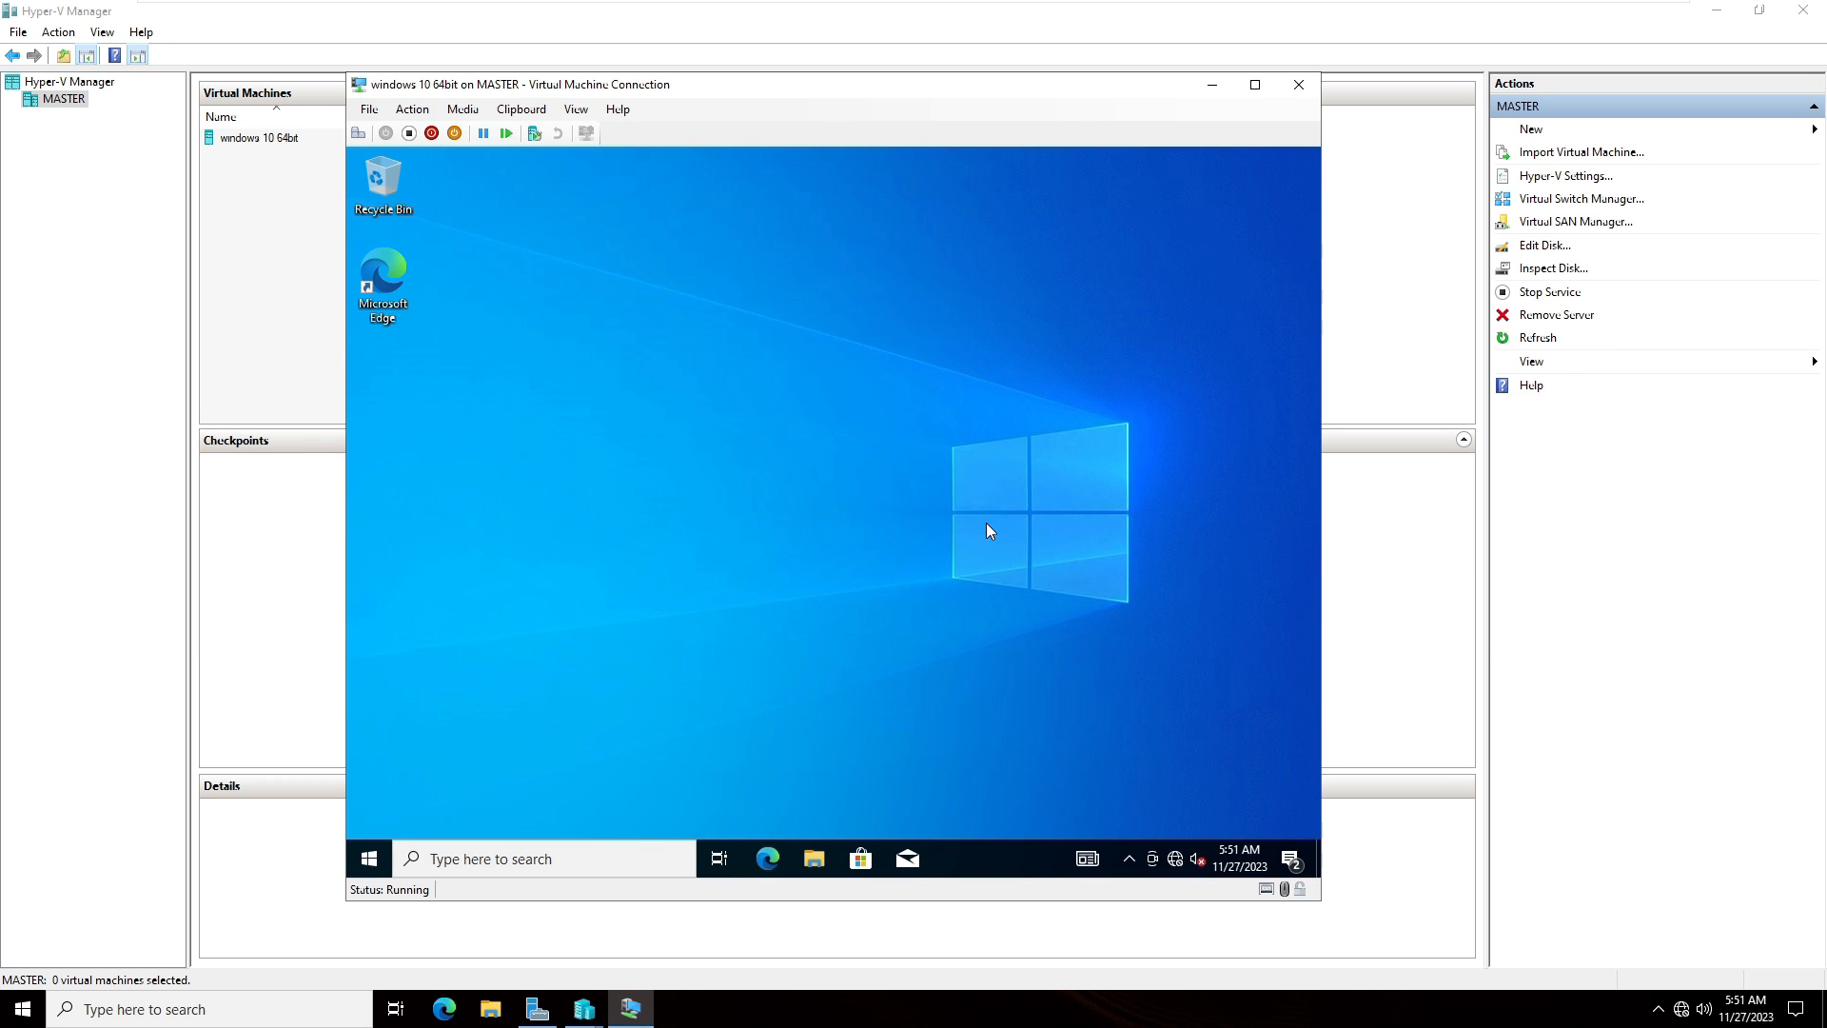